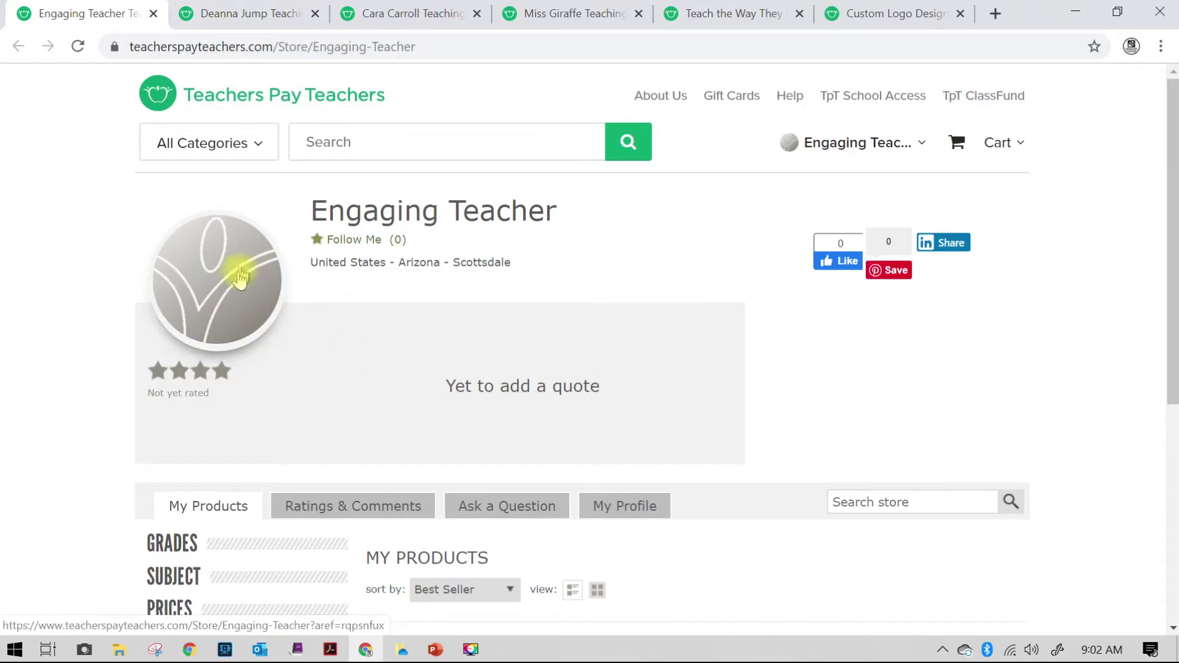
# - Switch to the next tab showing a well-established seller's store with 529 products
pyautogui.click(246, 17)
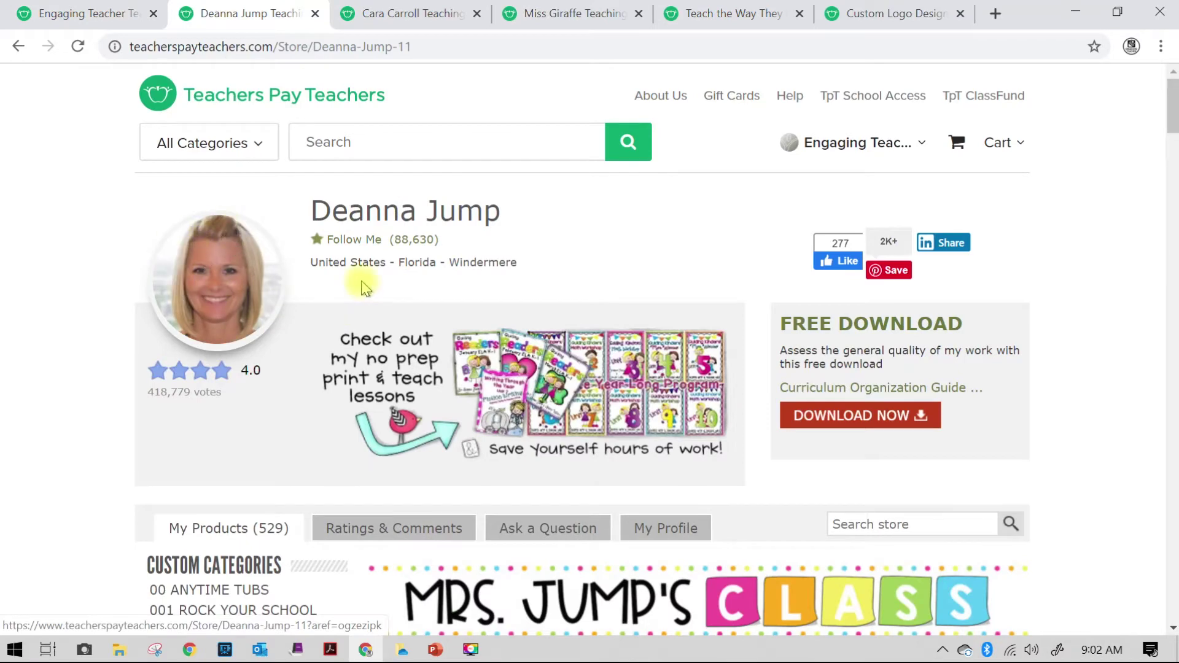
# - Close the seller store tabs, including Miss Giraffe and Teach the Way They Learn, returning to 'custom logo design' results
pyautogui.click(316, 13)
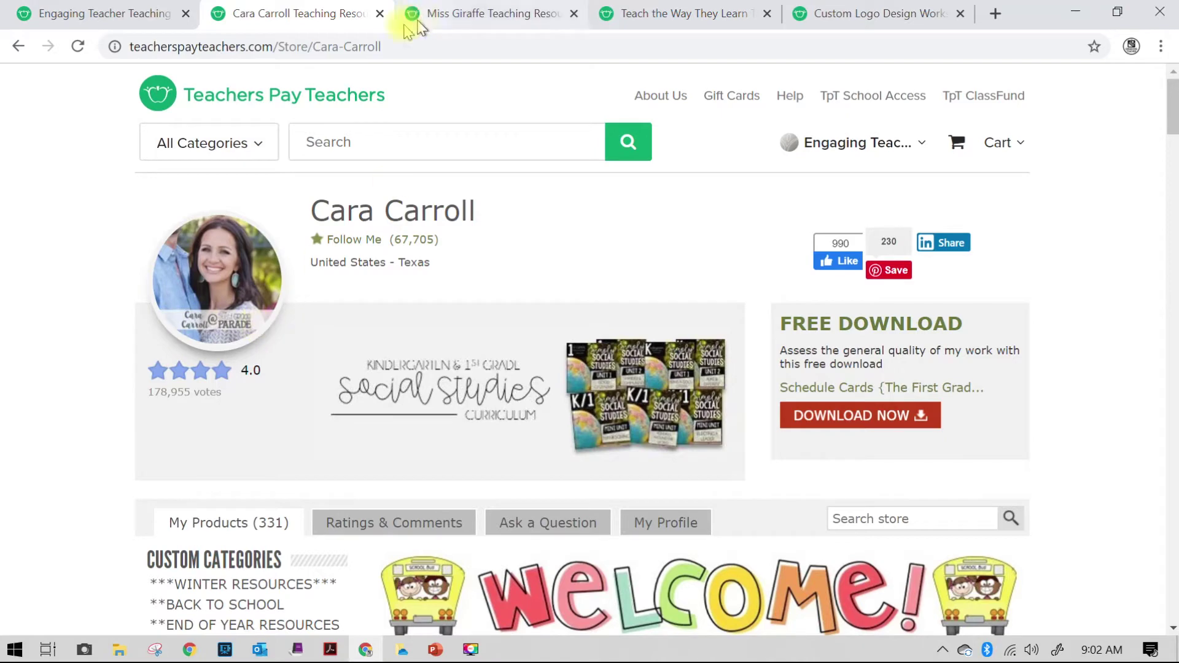
pyautogui.click(377, 14)
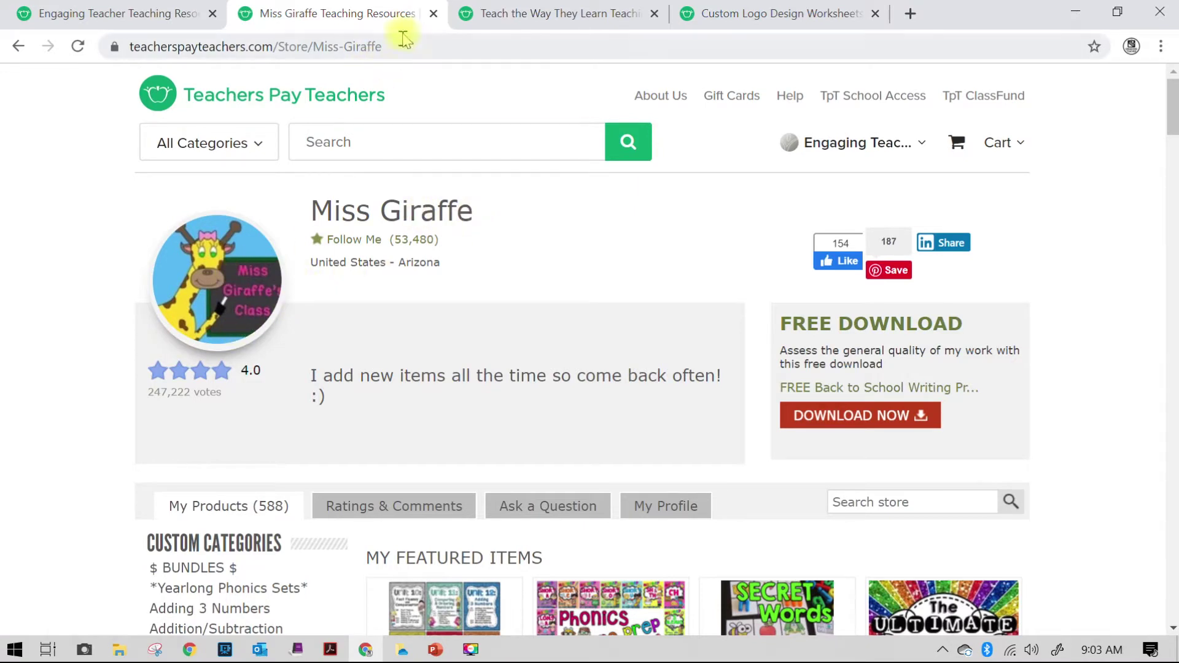
pyautogui.click(433, 13)
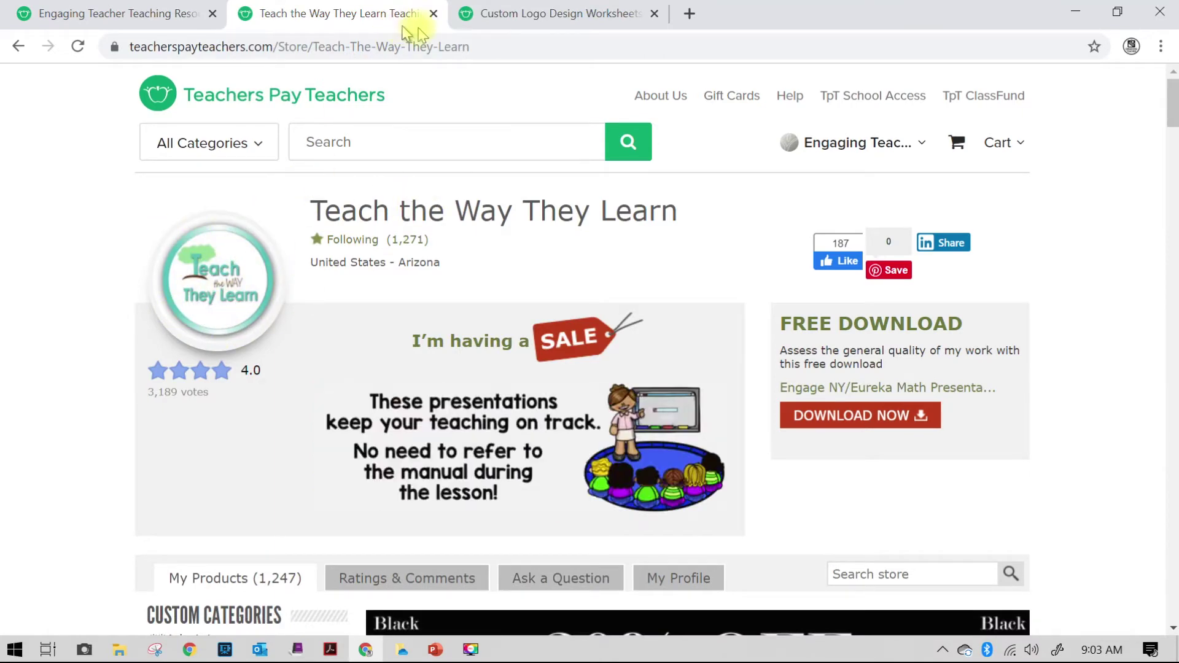
pyautogui.click(433, 14)
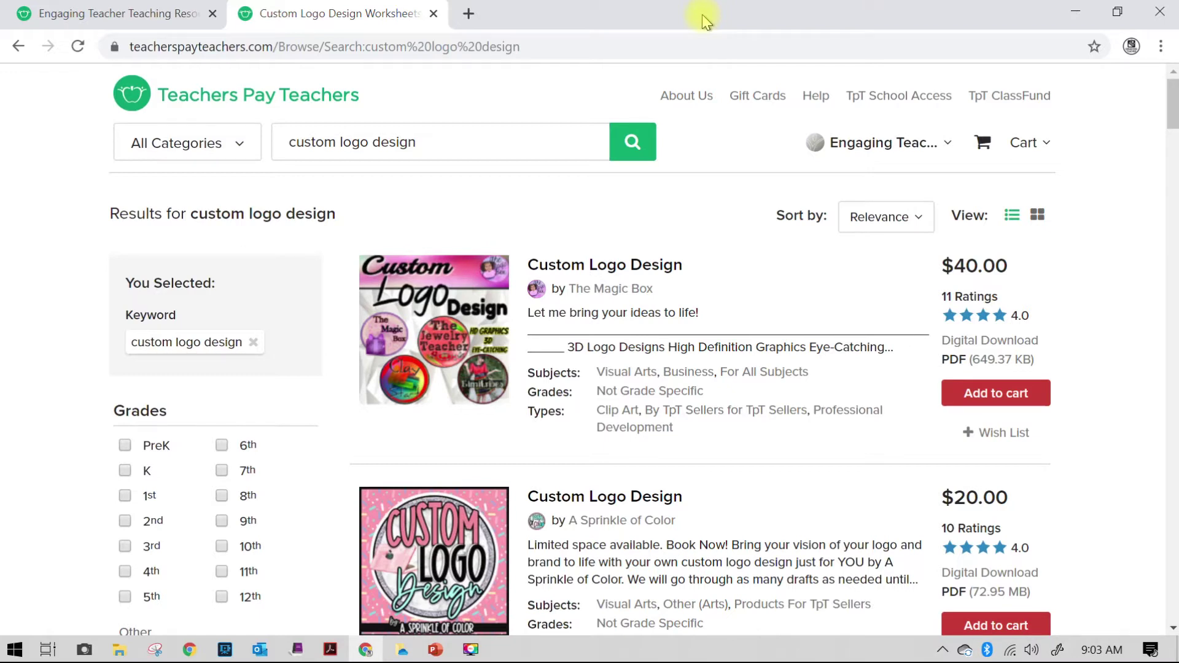
pyautogui.click(294, 144)
# - Scroll through the custom logo design listings, then minimize Chrome to show the desktop
pyautogui.moveTo(474, 382)
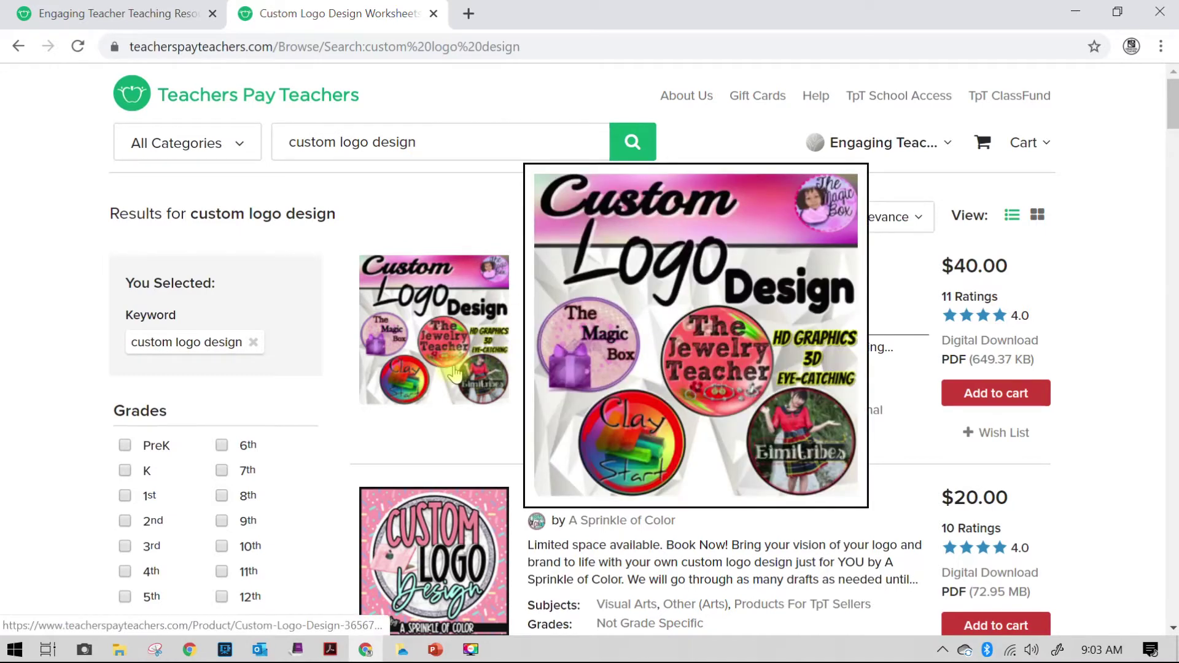
pyautogui.scroll(-3, 454, 373)
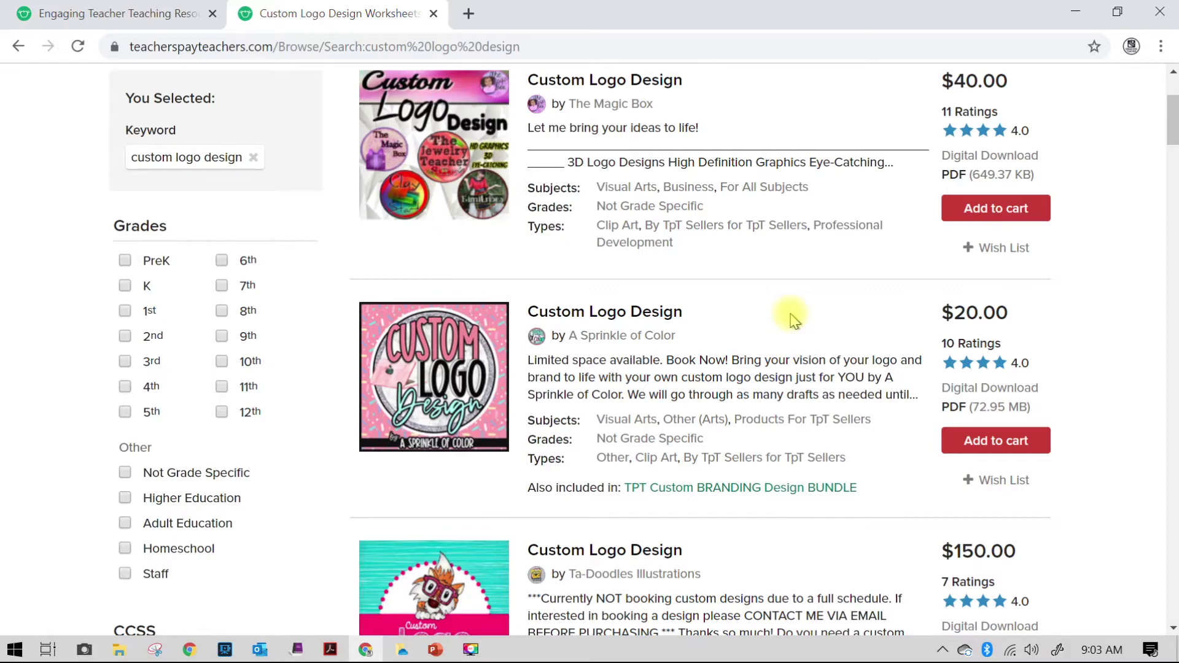
pyautogui.scroll(-3, 793, 319)
pyautogui.scroll(-9, 793, 319)
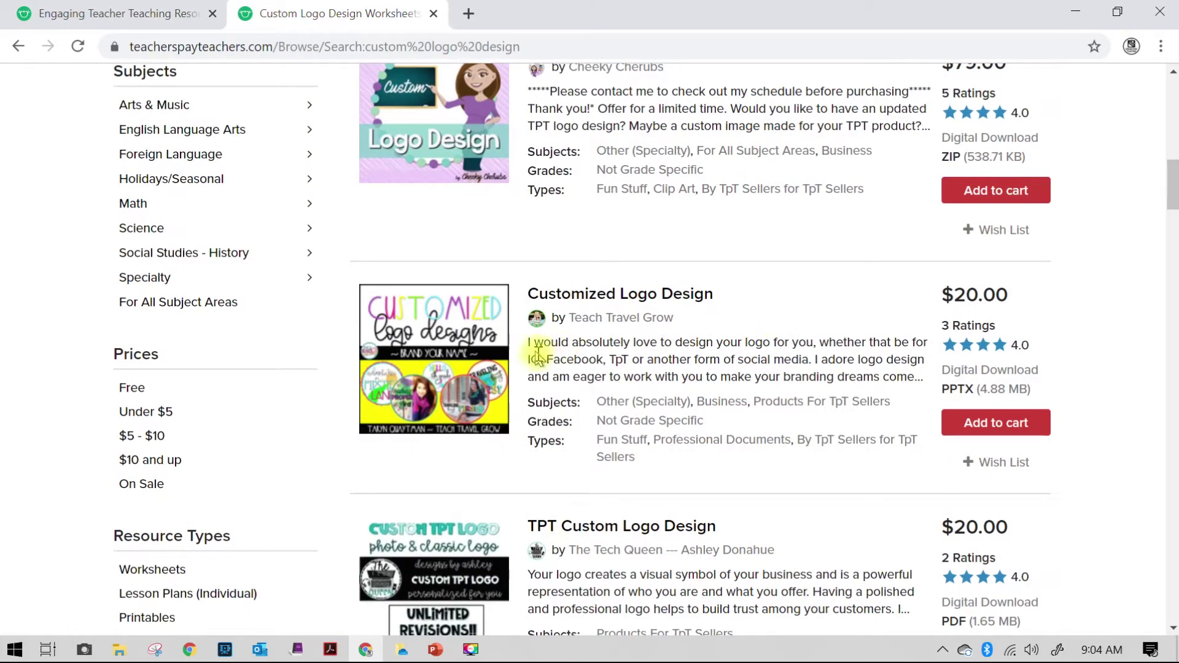
pyautogui.scroll(-3, 816, 376)
pyautogui.scroll(-6, 780, 404)
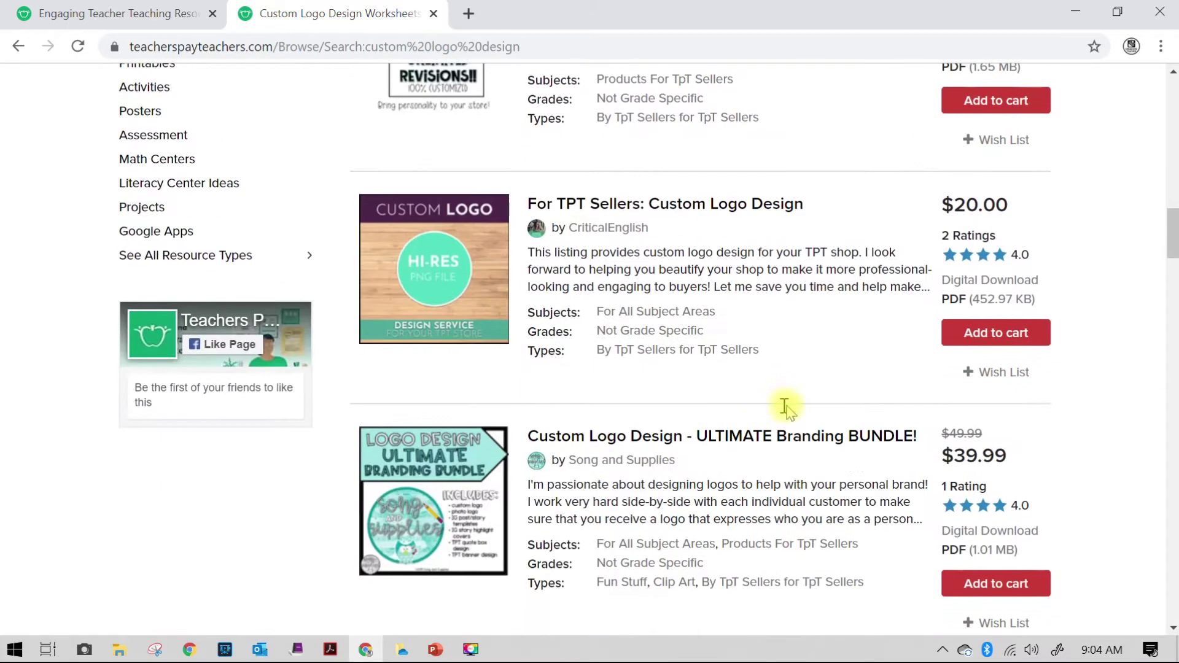
pyautogui.scroll(-6, 789, 402)
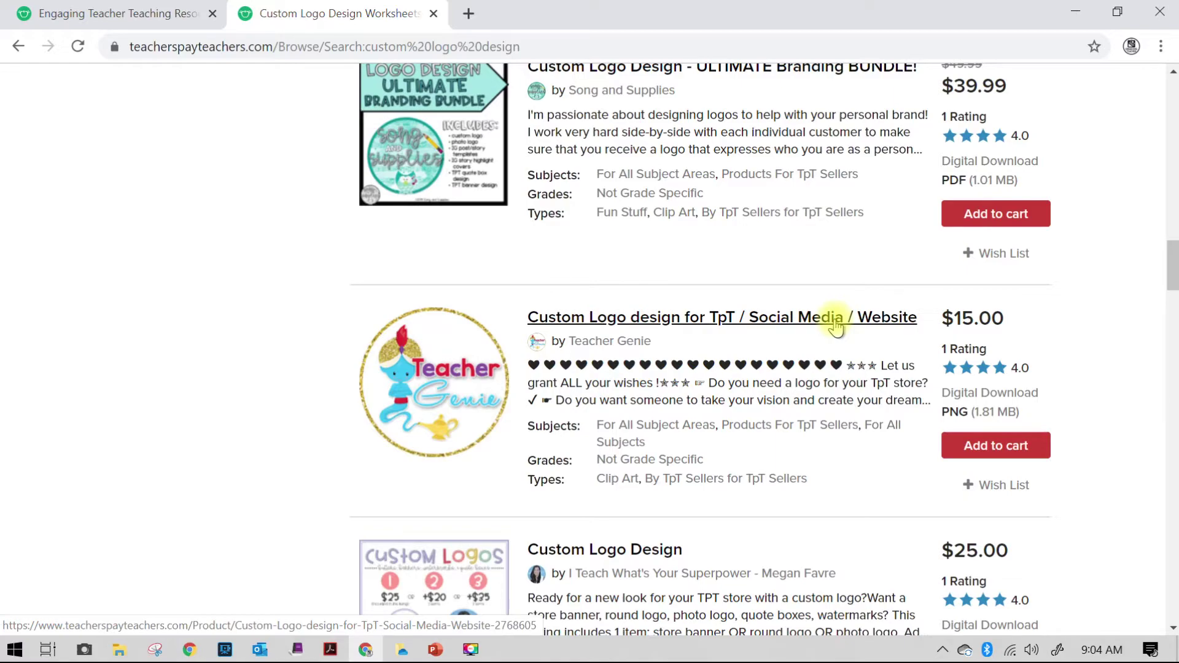
pyautogui.scroll(-9, 836, 328)
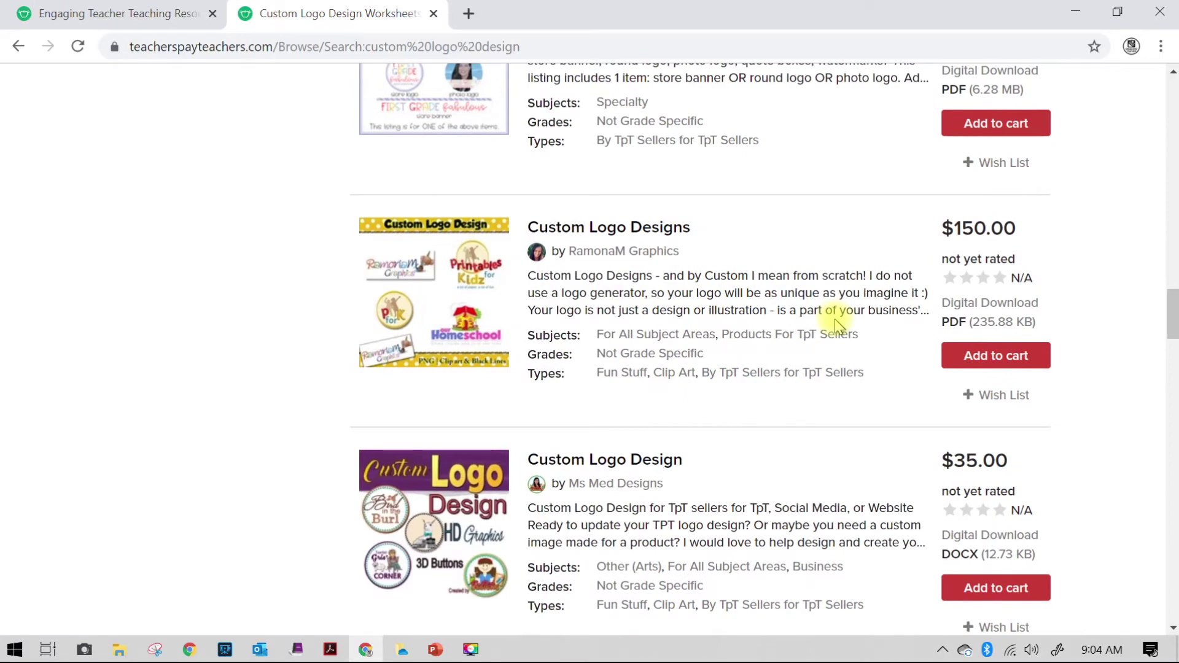
pyautogui.scroll(-3, 835, 323)
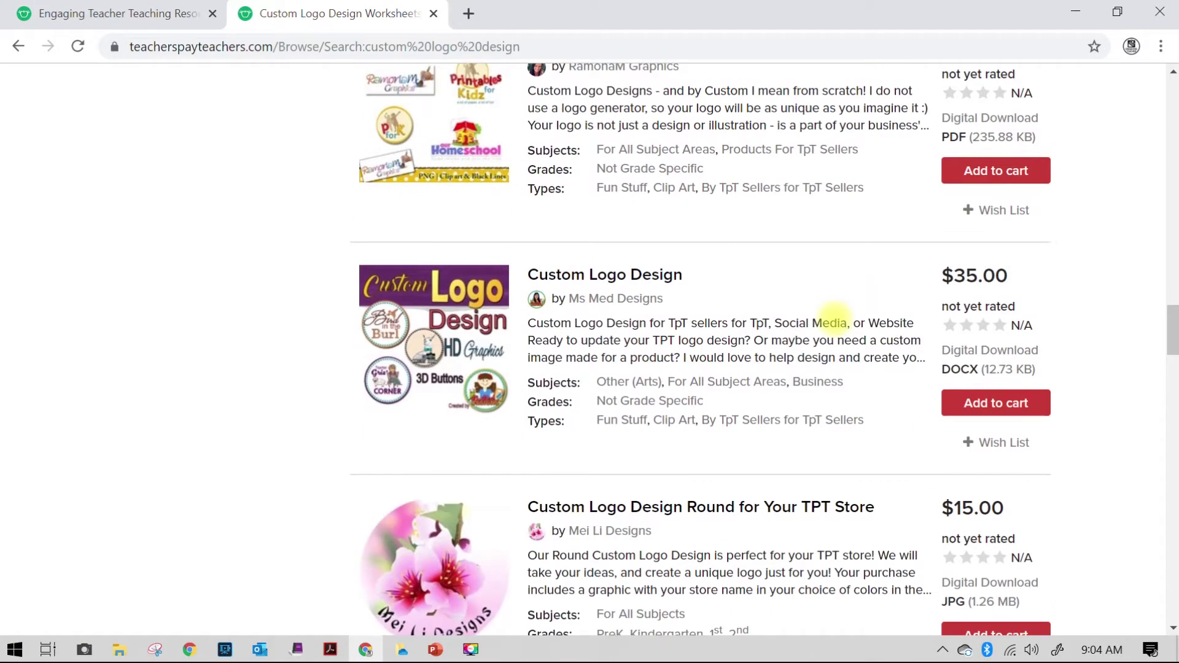
pyautogui.scroll(-5, 745, 310)
pyautogui.scroll(-1, 745, 311)
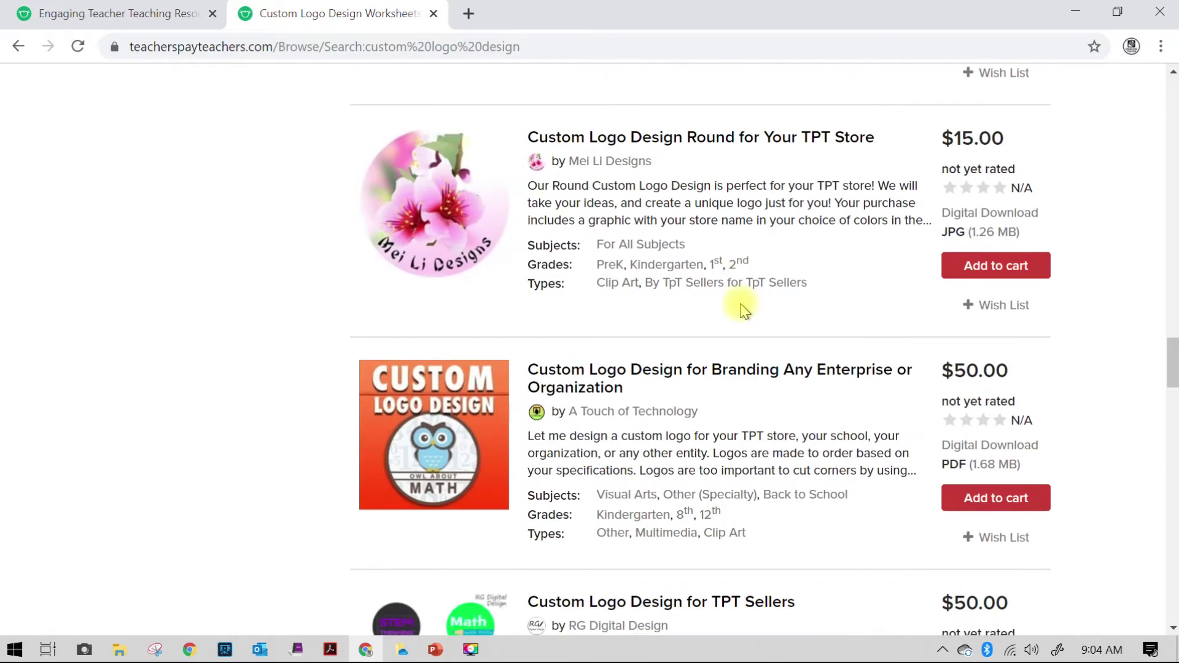
pyautogui.scroll(-6, 744, 310)
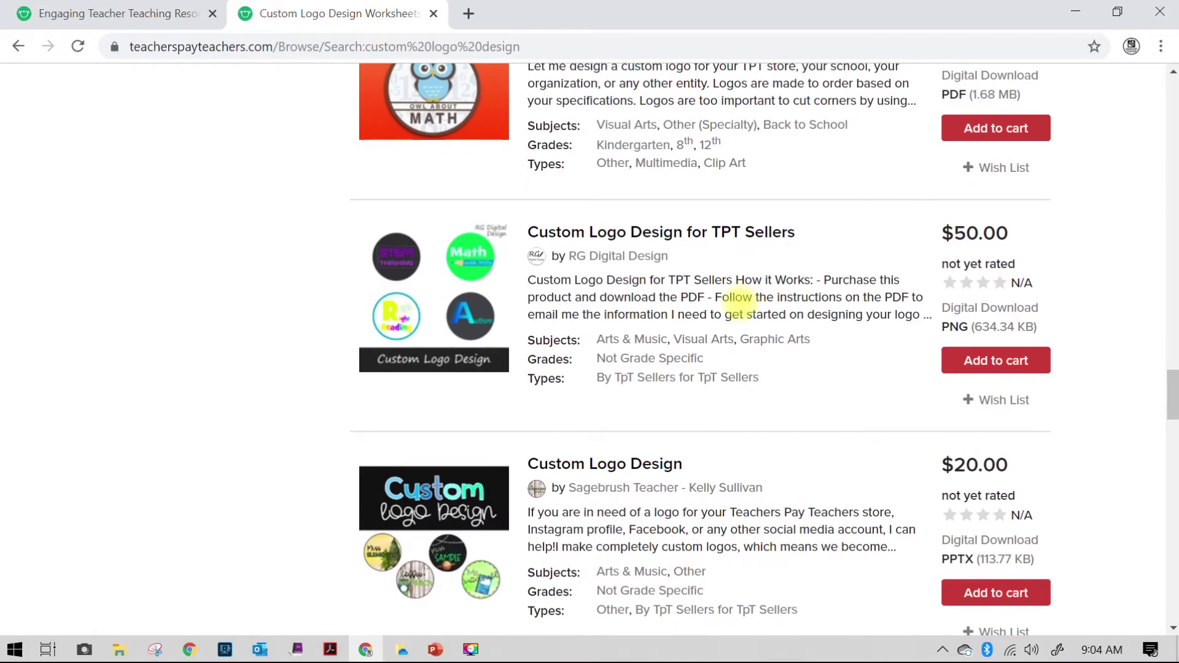
pyautogui.scroll(-3, 740, 299)
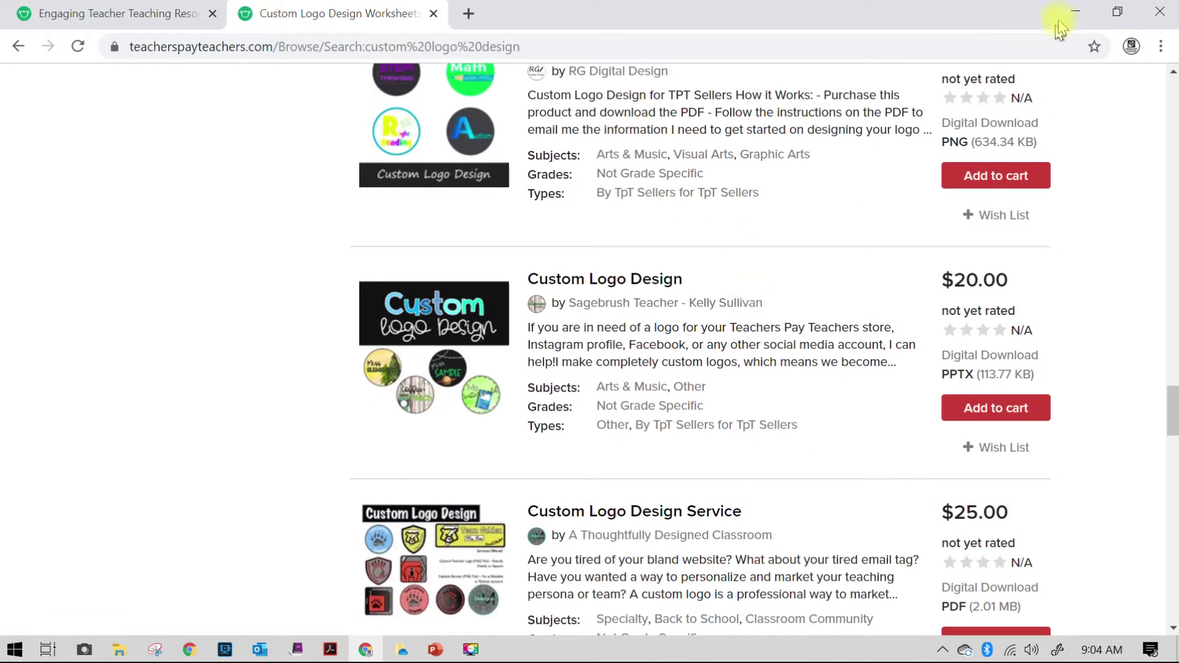
pyautogui.click(1073, 11)
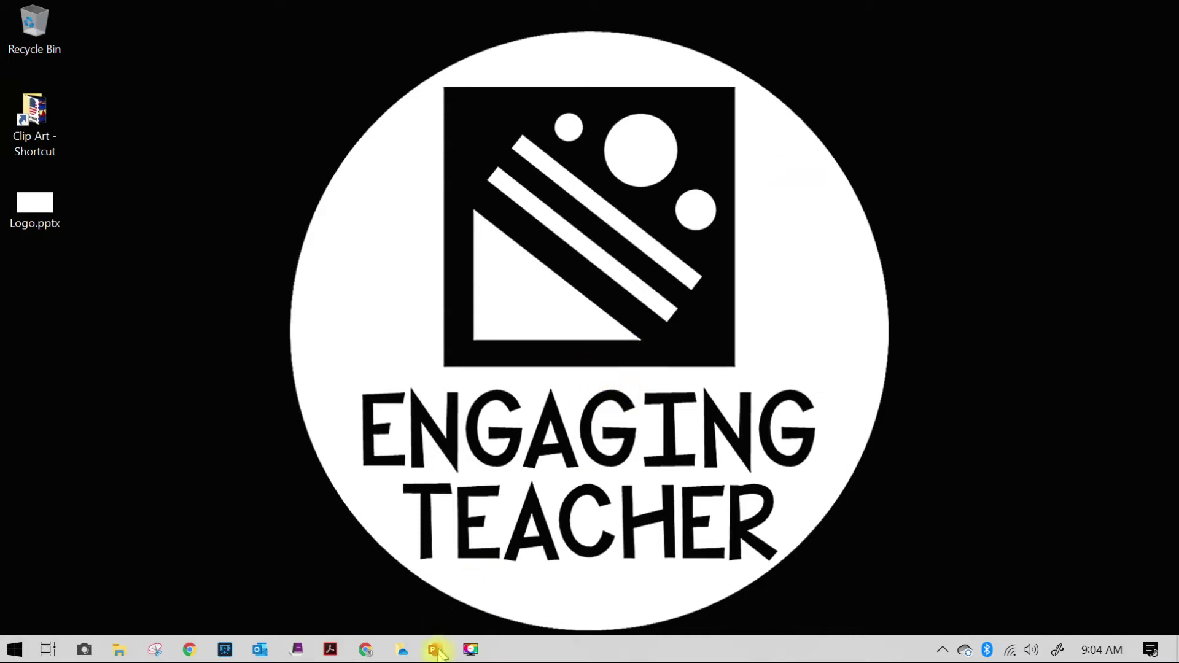
# - Bring up Logo.pptx from the PowerPoint taskbar preview and maximize its window
pyautogui.moveTo(436, 652)
pyautogui.click(501, 594)
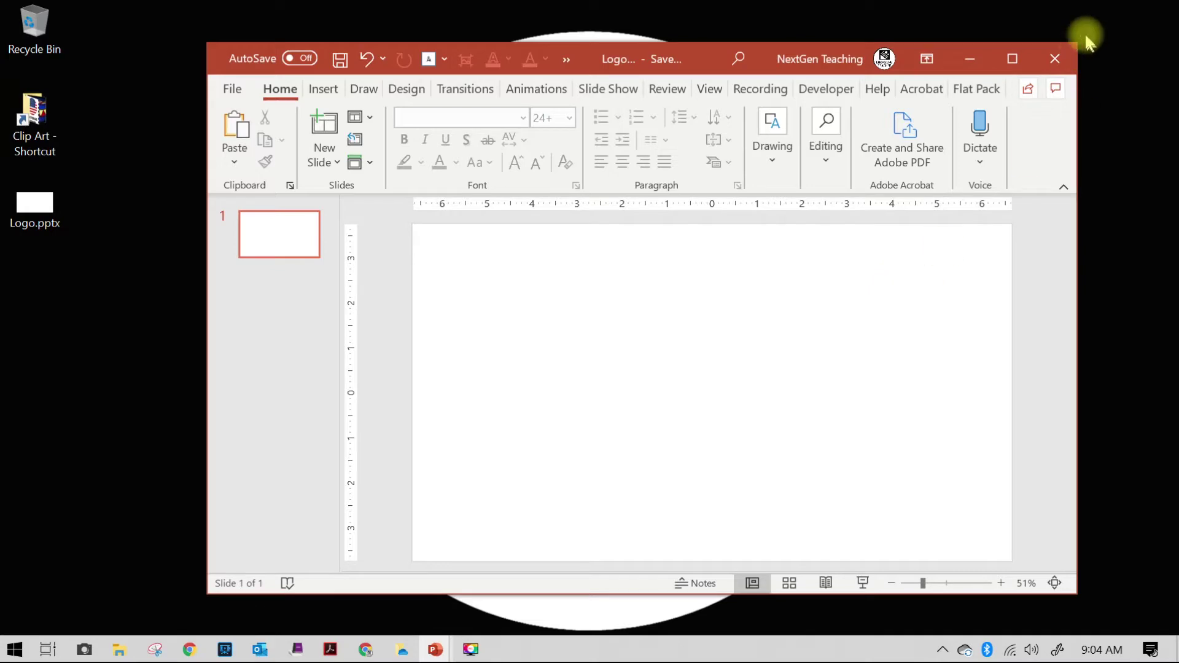
pyautogui.click(1010, 58)
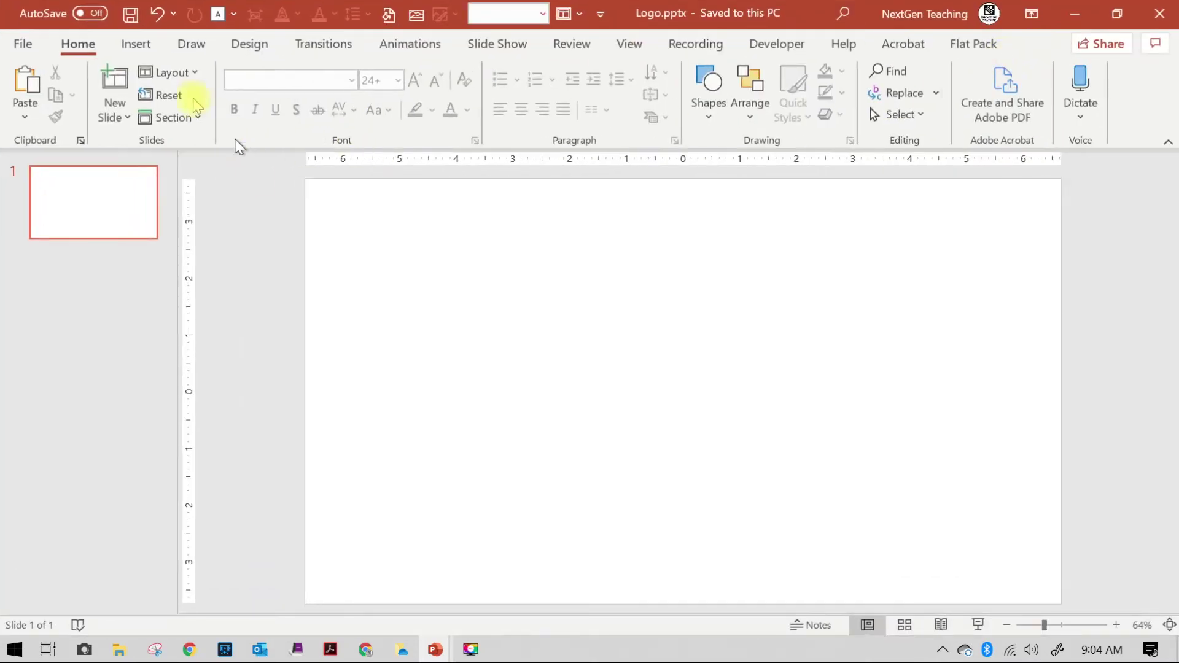
# - Draw a large Flowchart connector circle on the blank slide
pyautogui.click(136, 45)
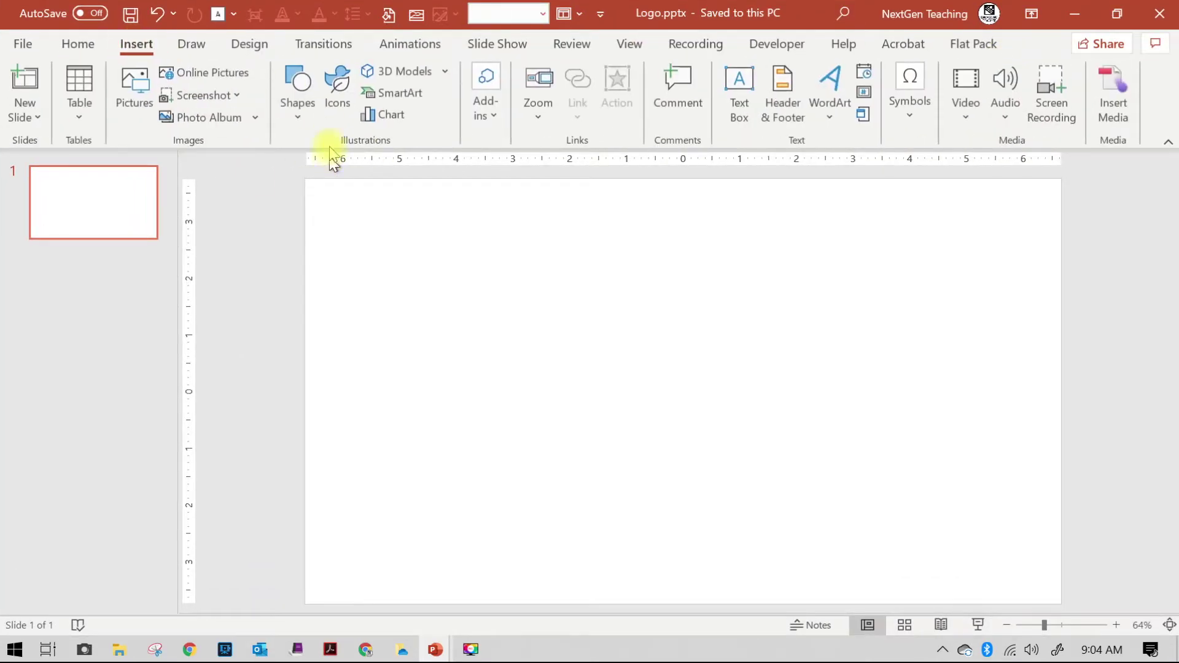
pyautogui.click(300, 116)
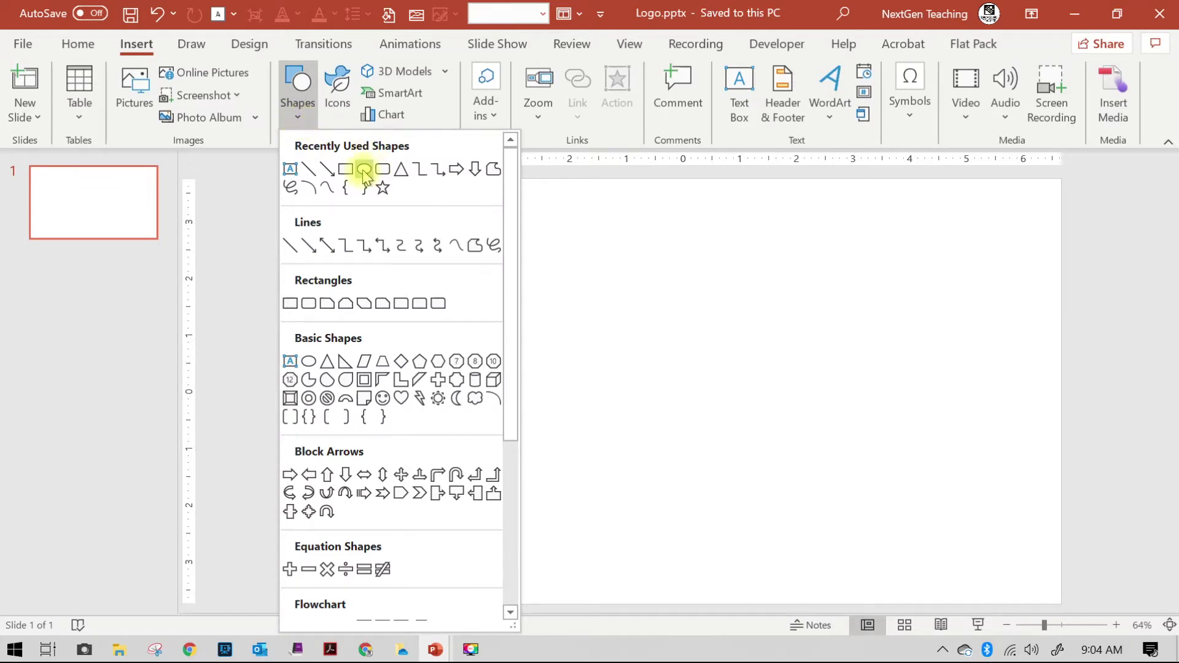
pyautogui.moveTo(508, 174); pyautogui.dragTo(509, 355)
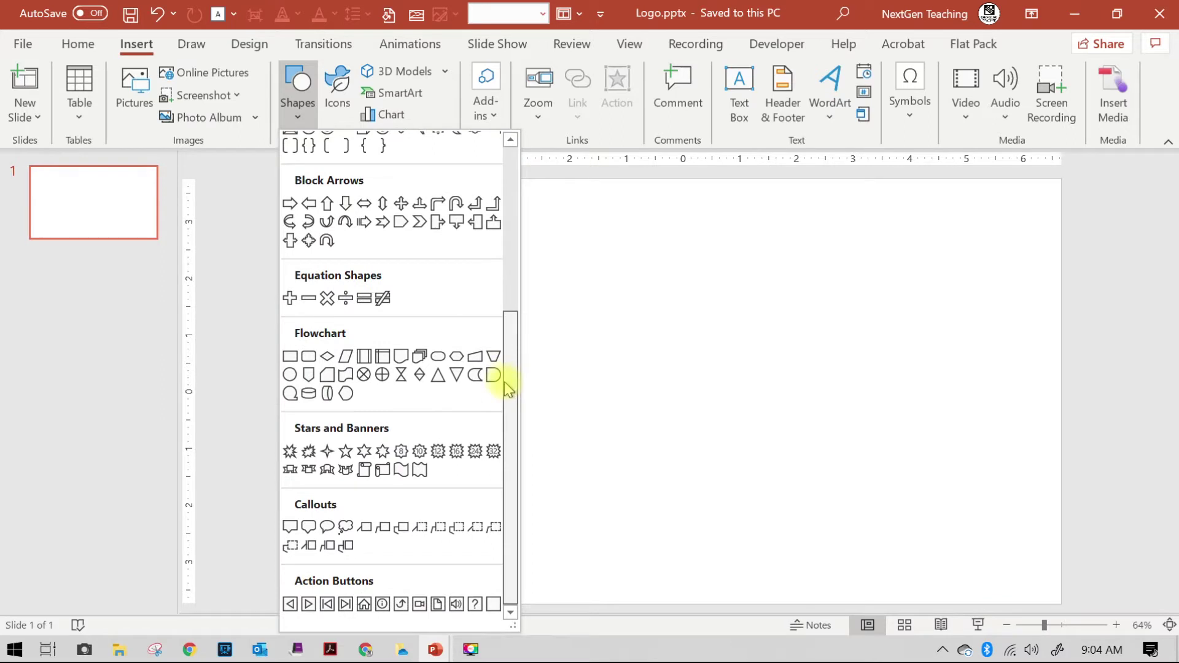
pyautogui.click(290, 375)
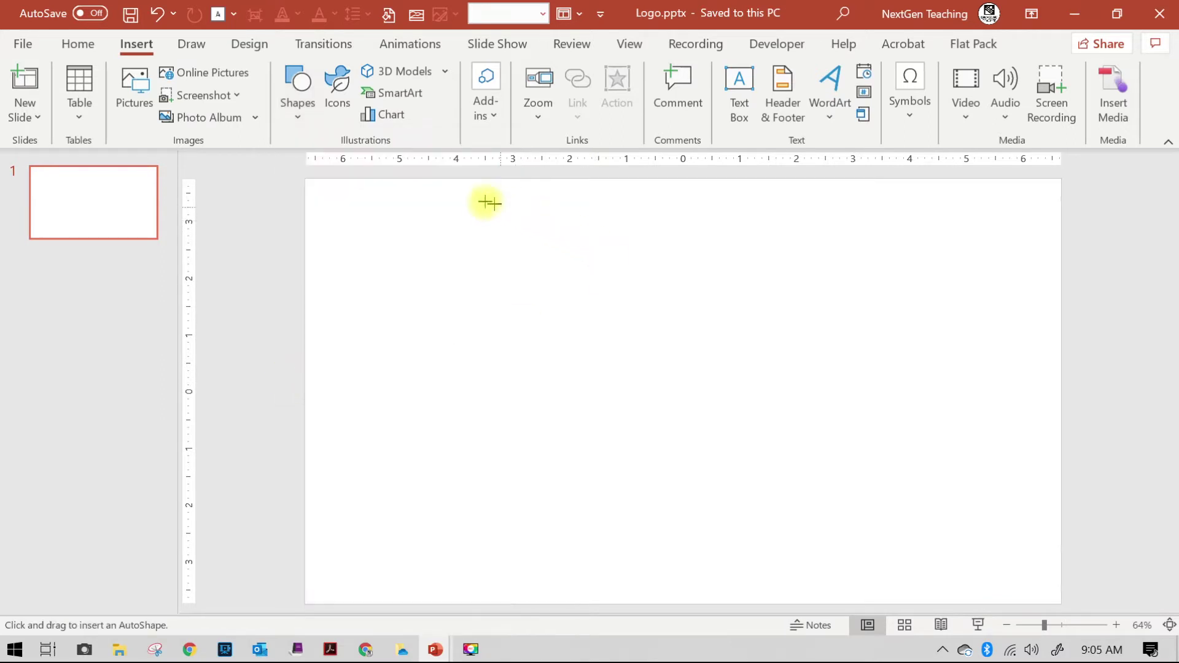
pyautogui.moveTo(480, 204)
pyautogui.mouseDown()
pyautogui.moveTo(845, 547)
pyautogui.moveTo(843, 588)
pyautogui.mouseUp()
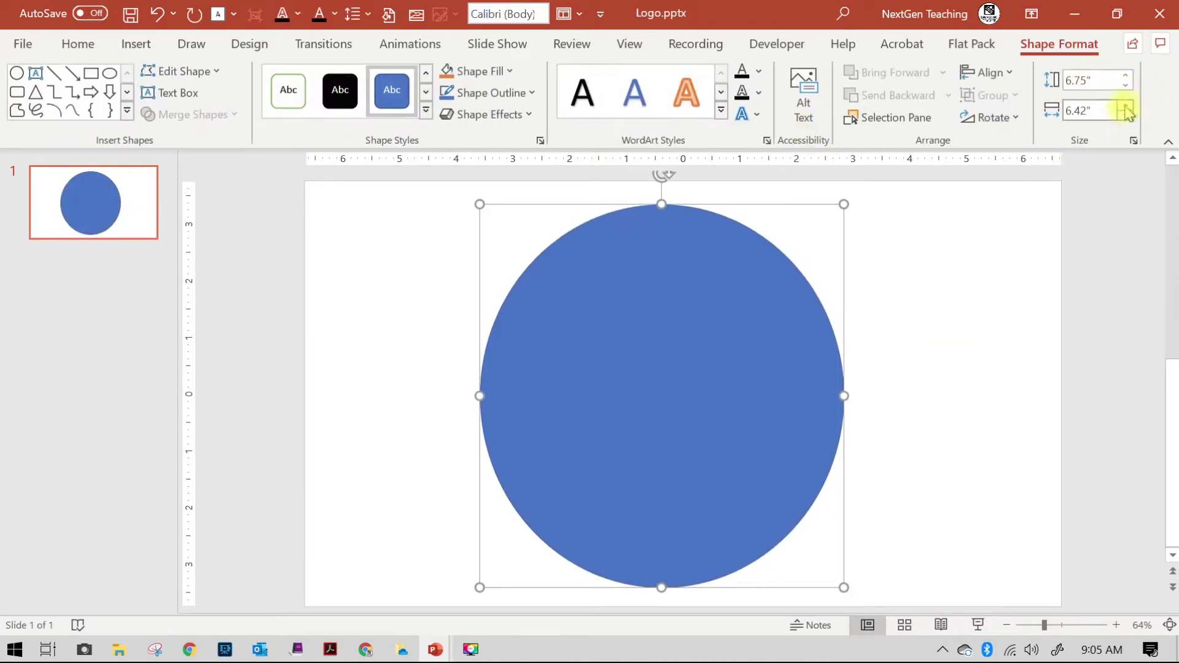
# - Size the circle to exactly 7" high by 7" wide and centre it on the slide
pyautogui.click(1126, 107)
pyautogui.click(1126, 87)
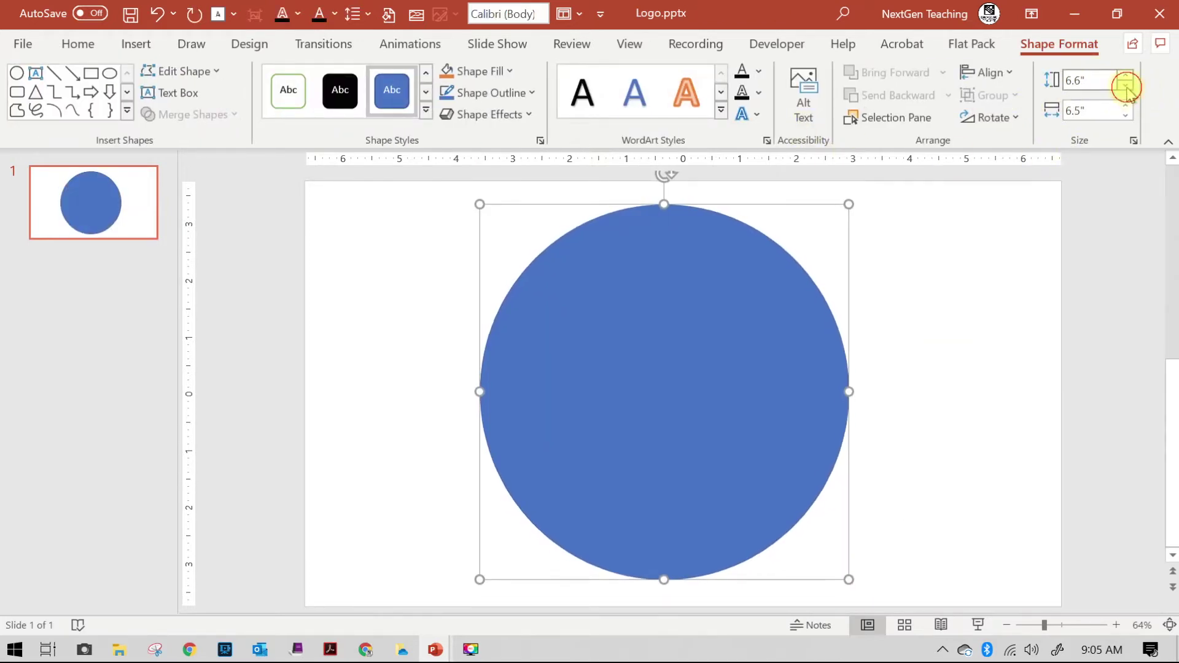
pyautogui.click(1126, 87)
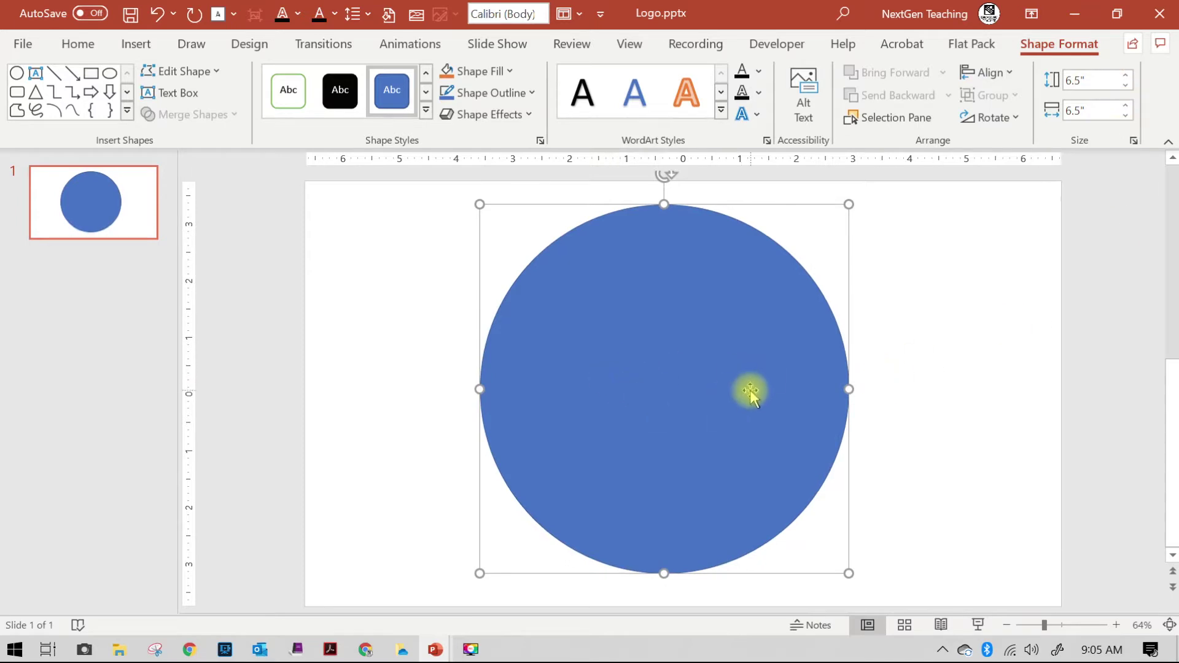
pyautogui.click(1126, 75)
pyautogui.click(1125, 75)
pyautogui.click(1125, 75)
pyautogui.click(1126, 75)
pyautogui.click(1126, 76)
pyautogui.click(1125, 75)
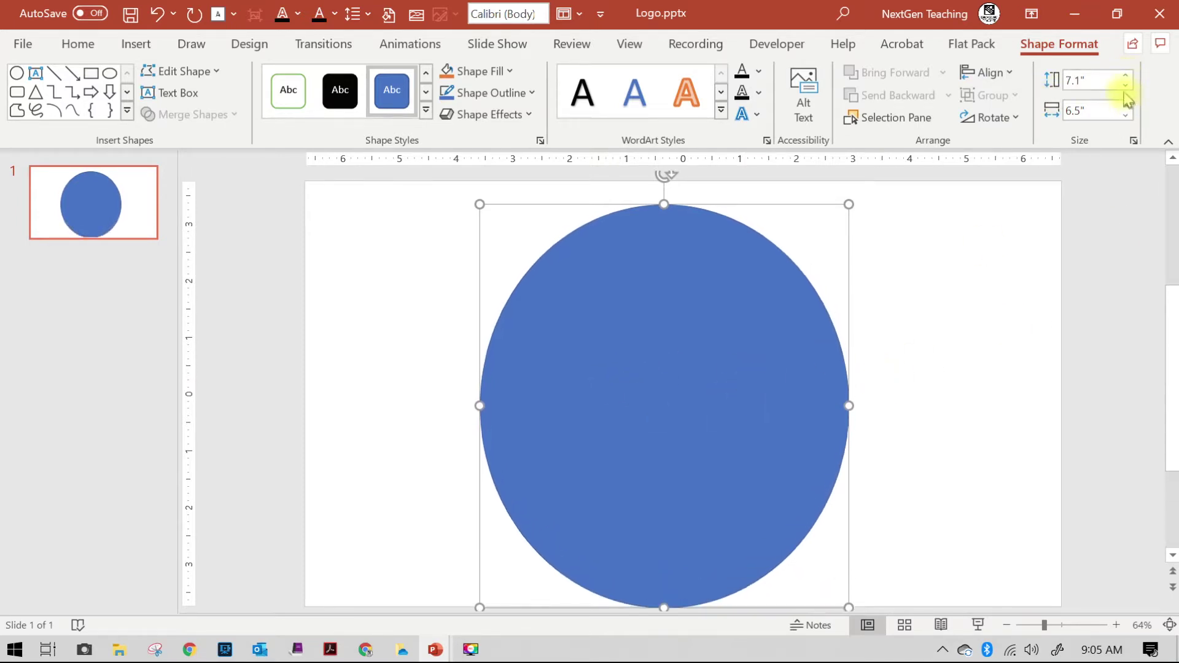
pyautogui.click(1126, 87)
pyautogui.click(1126, 106)
pyautogui.click(1126, 105)
pyautogui.click(1125, 105)
pyautogui.click(1126, 106)
pyautogui.click(1125, 105)
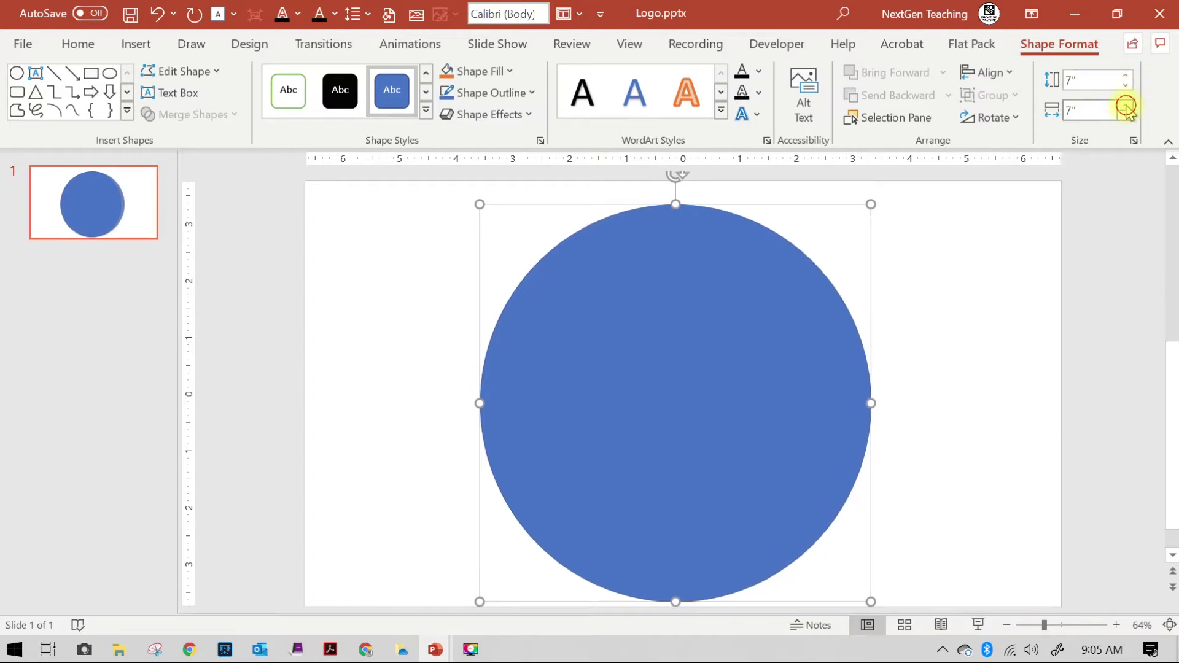
pyautogui.click(1126, 105)
pyautogui.click(1126, 116)
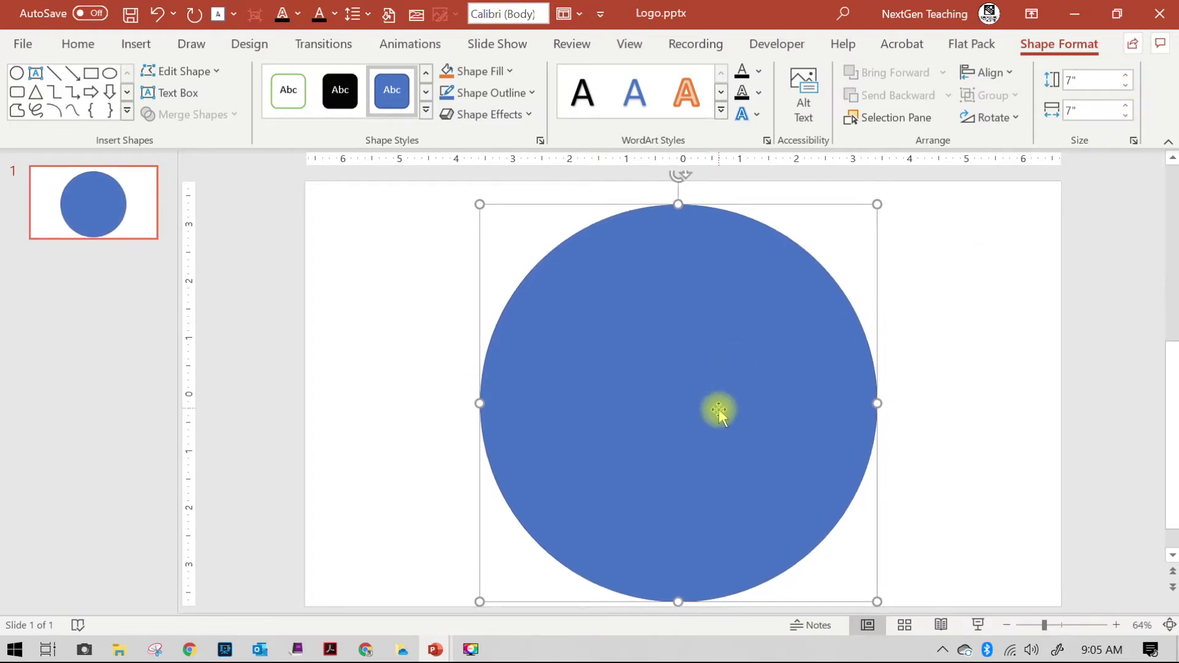
pyautogui.moveTo(716, 407); pyautogui.dragTo(718, 402)
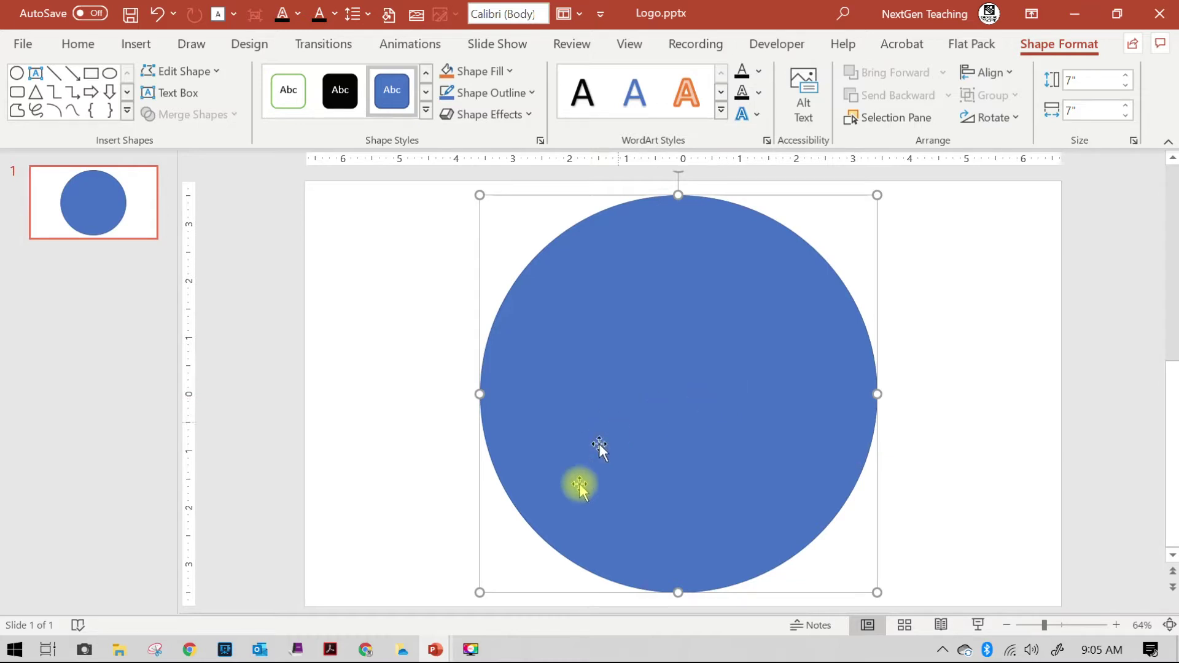
pyautogui.moveTo(435, 650)
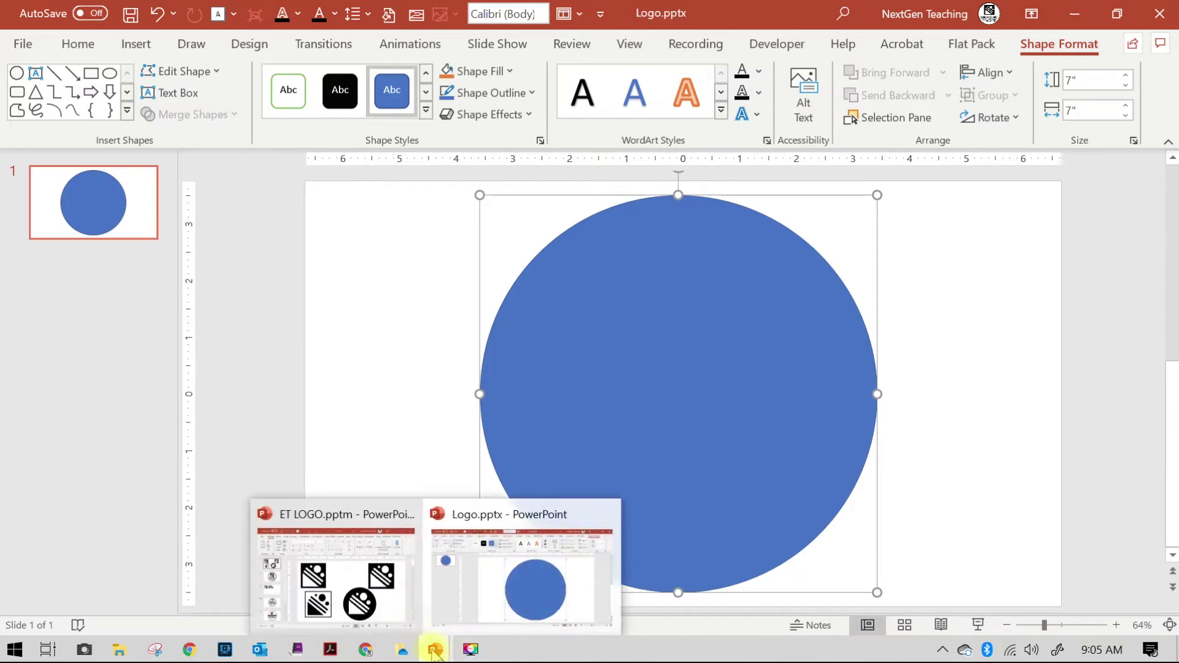
pyautogui.click(381, 610)
# - Copy the logo icon from ET LOGO and paste it at the top-left of the Logo.pptx slide
pyautogui.click(520, 278)
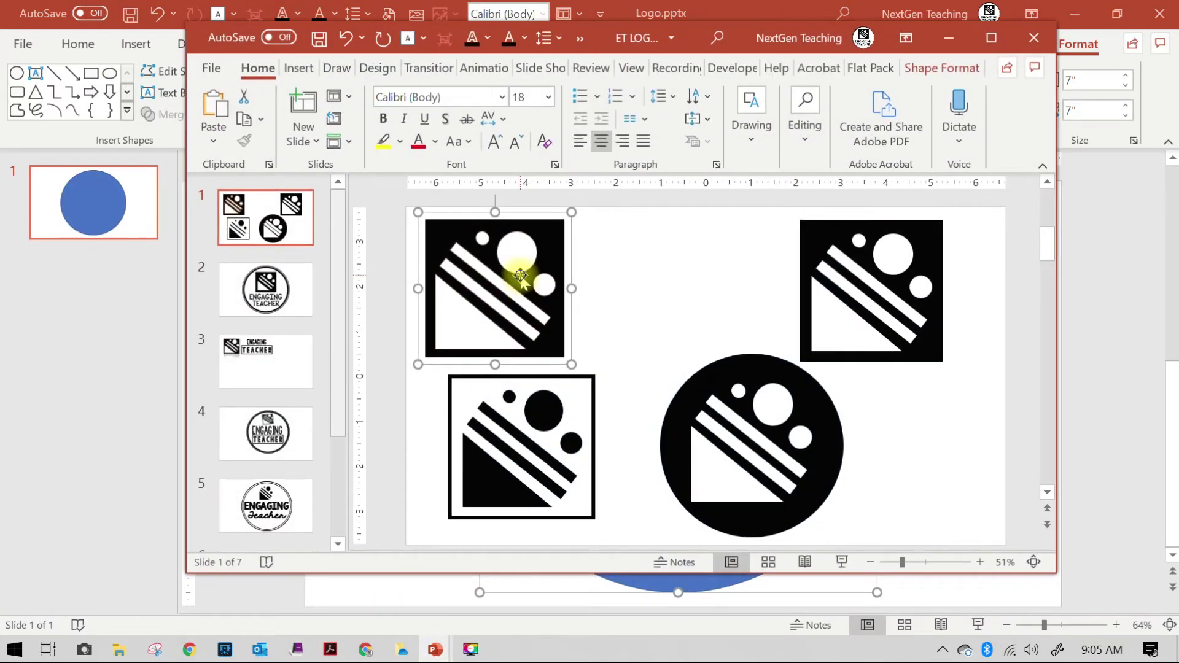
pyautogui.rightClick(523, 271)
pyautogui.click(544, 287)
pyautogui.click(1111, 301)
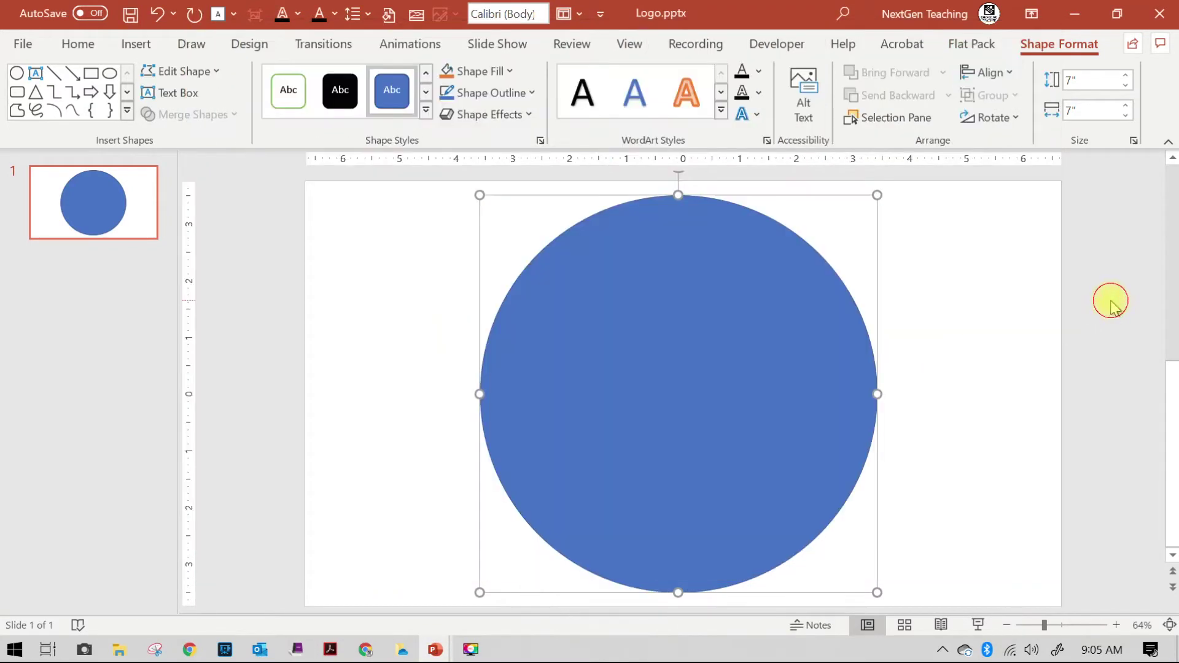
pyautogui.rightClick(259, 233)
pyautogui.click(305, 274)
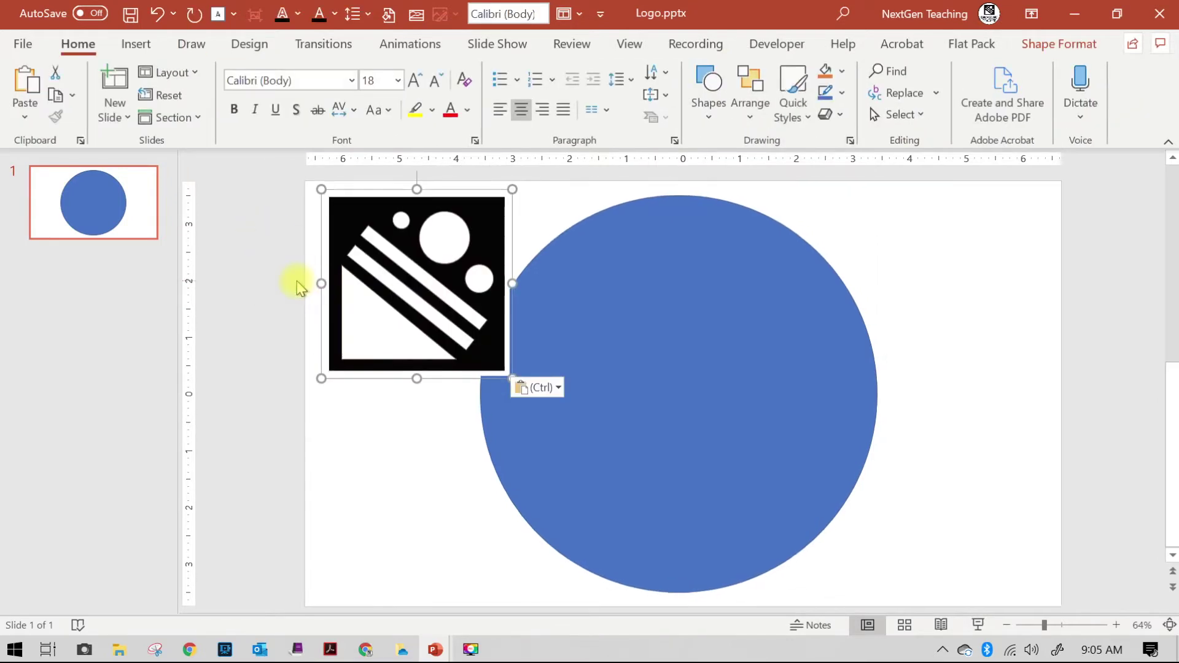
pyautogui.moveTo(445, 292); pyautogui.dragTo(372, 284)
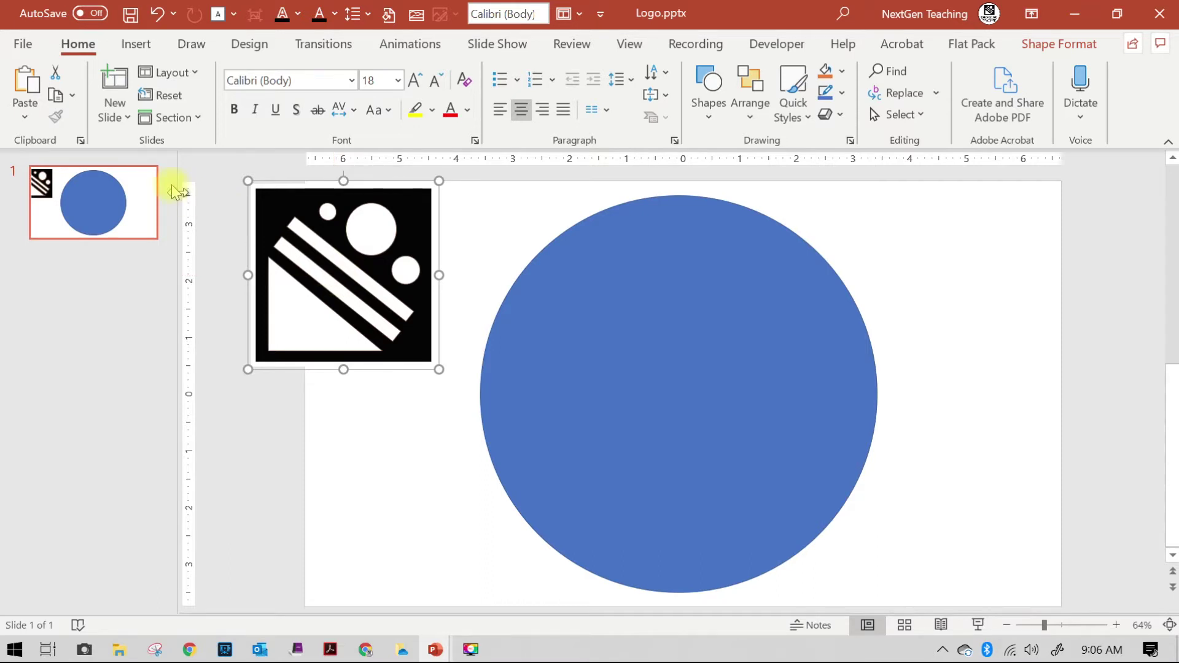
# - Add a blank second slide and move the logo icon from slide 1 onto it
pyautogui.click(115, 110)
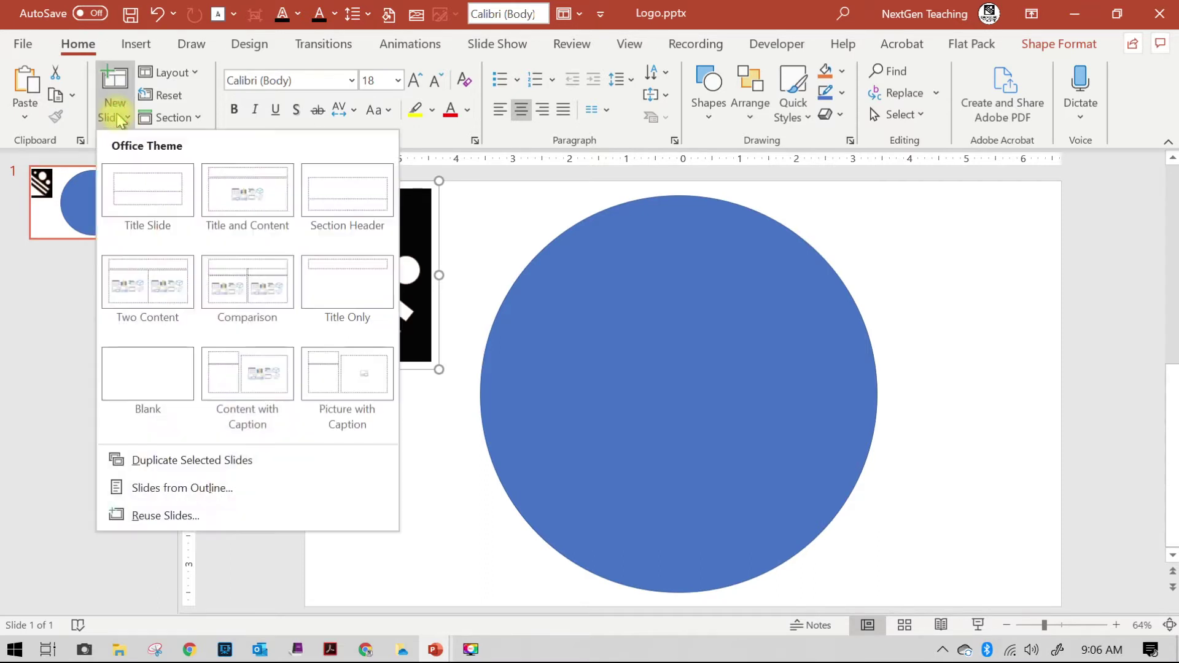
pyautogui.click(154, 375)
pyautogui.click(87, 192)
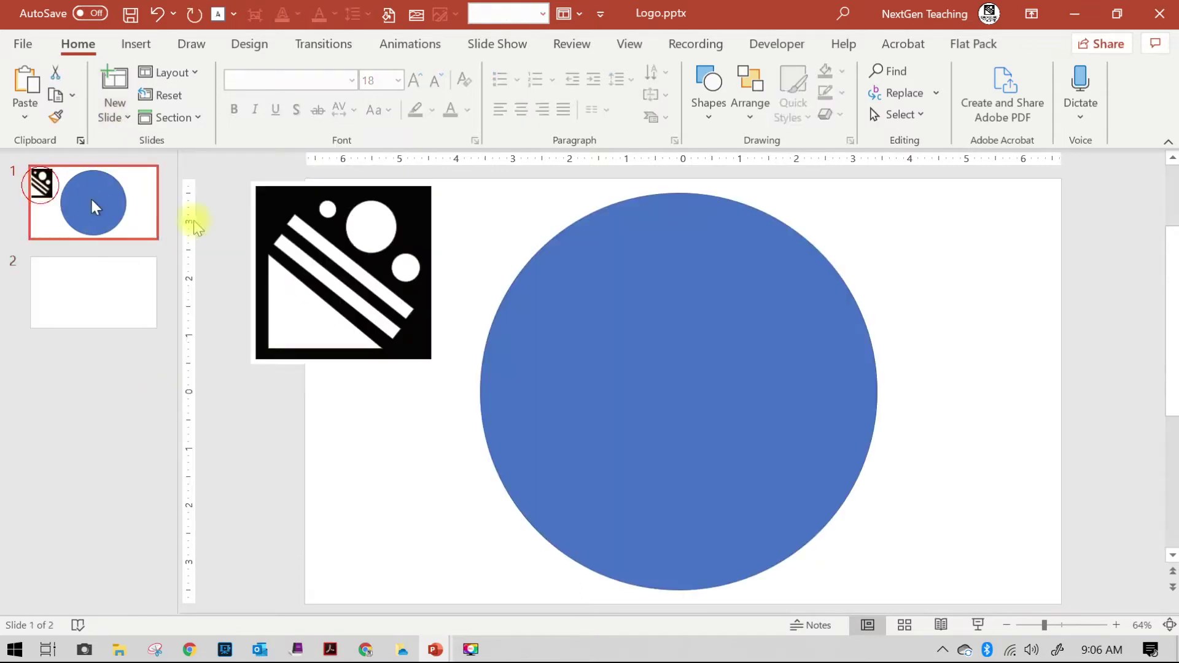
pyautogui.click(367, 238)
pyautogui.hotkey('ctrl', 'x')
pyautogui.click(84, 294)
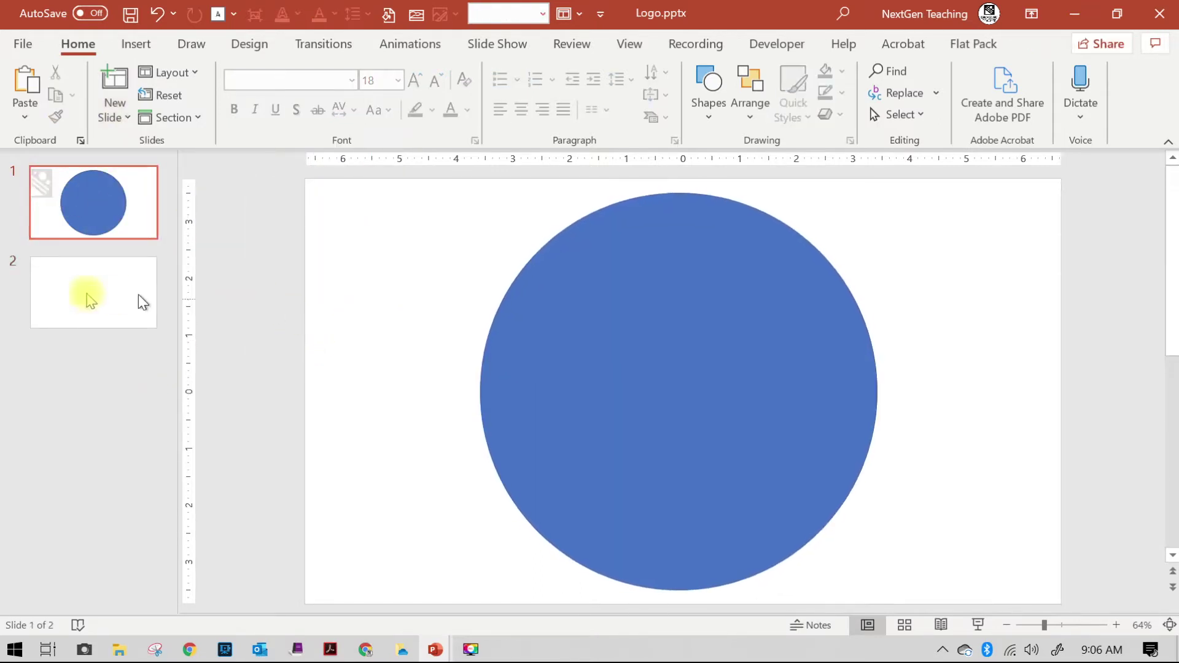
pyautogui.hotkey('ctrl', 'v')
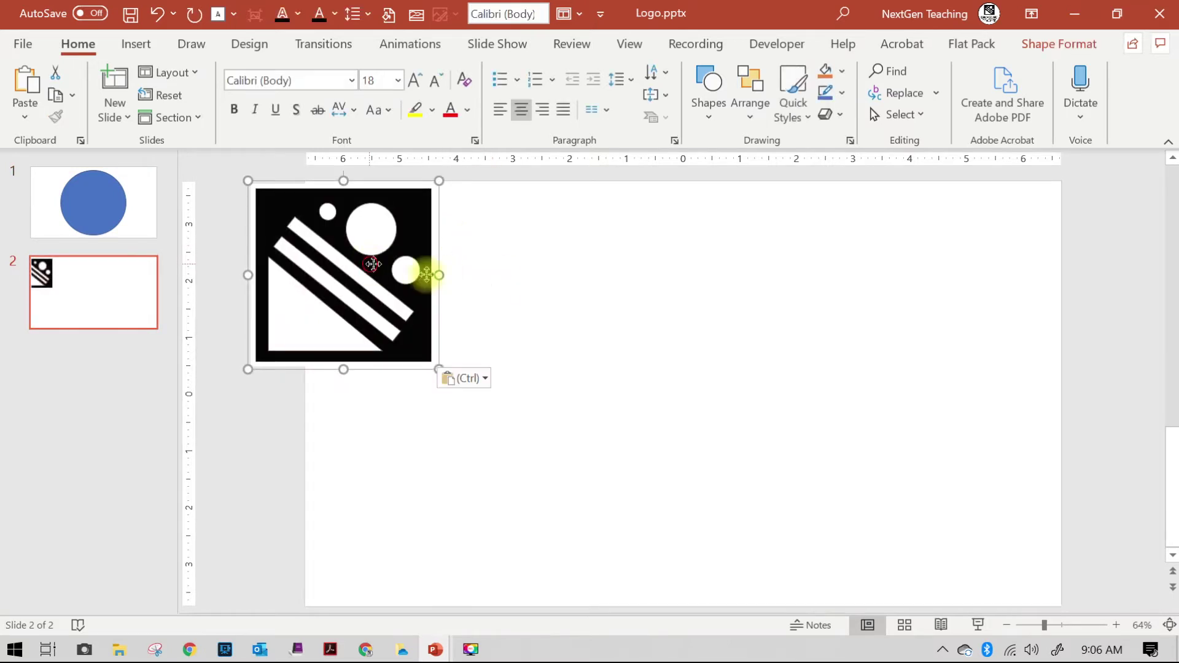
pyautogui.moveTo(367, 260); pyautogui.dragTo(457, 278)
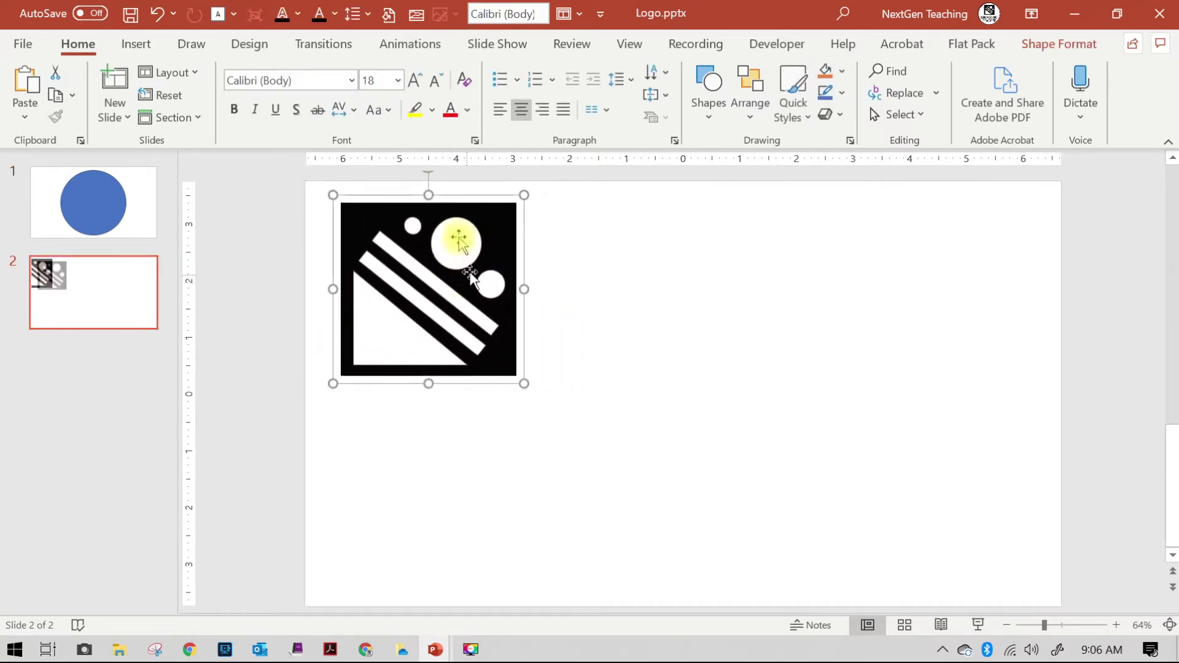
# - Draw a rectangle on slide 2 and size it to 6" by 6"
pyautogui.click(129, 45)
pyautogui.click(298, 117)
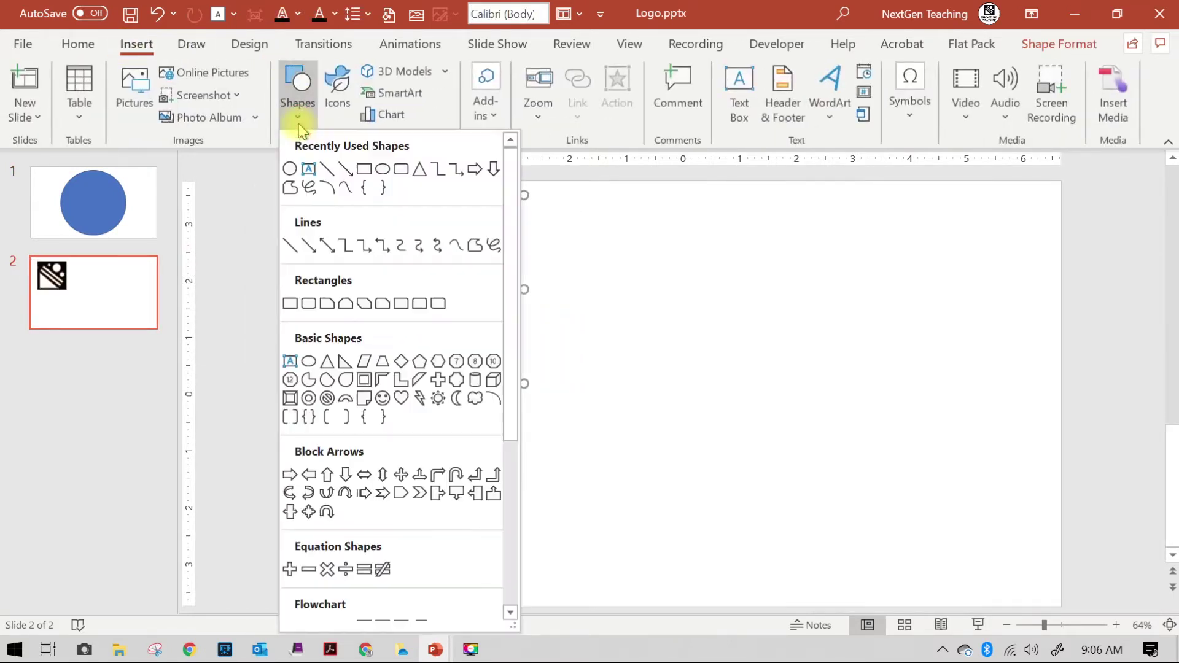
pyautogui.click(367, 169)
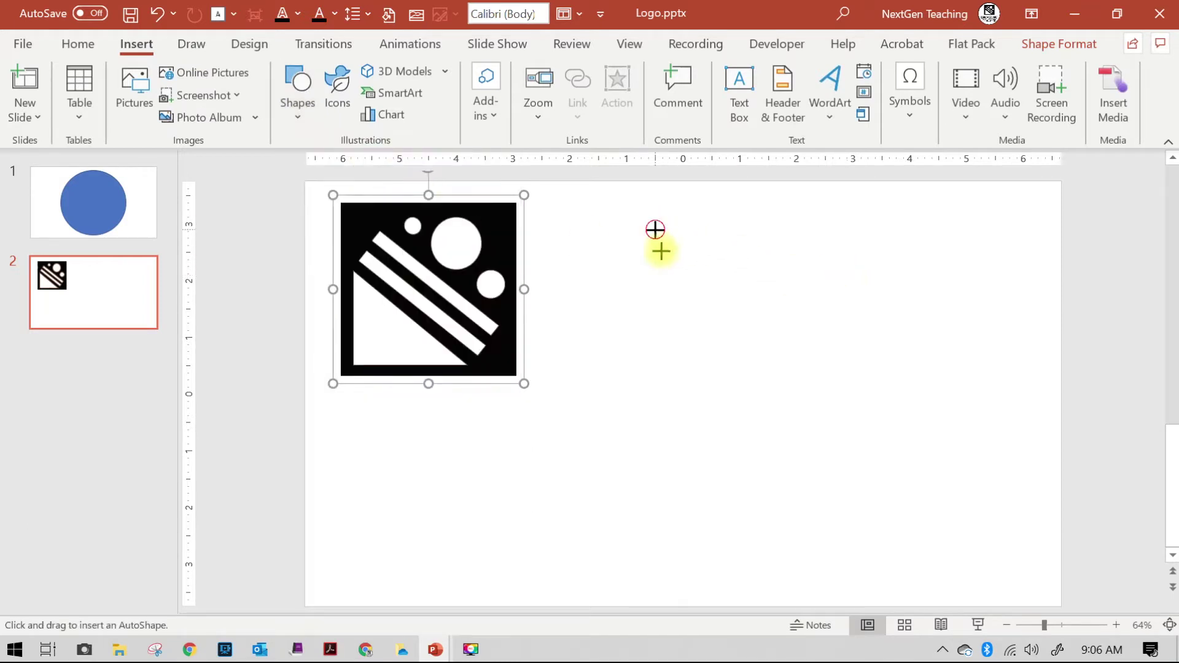
pyautogui.moveTo(654, 228); pyautogui.dragTo(1004, 571)
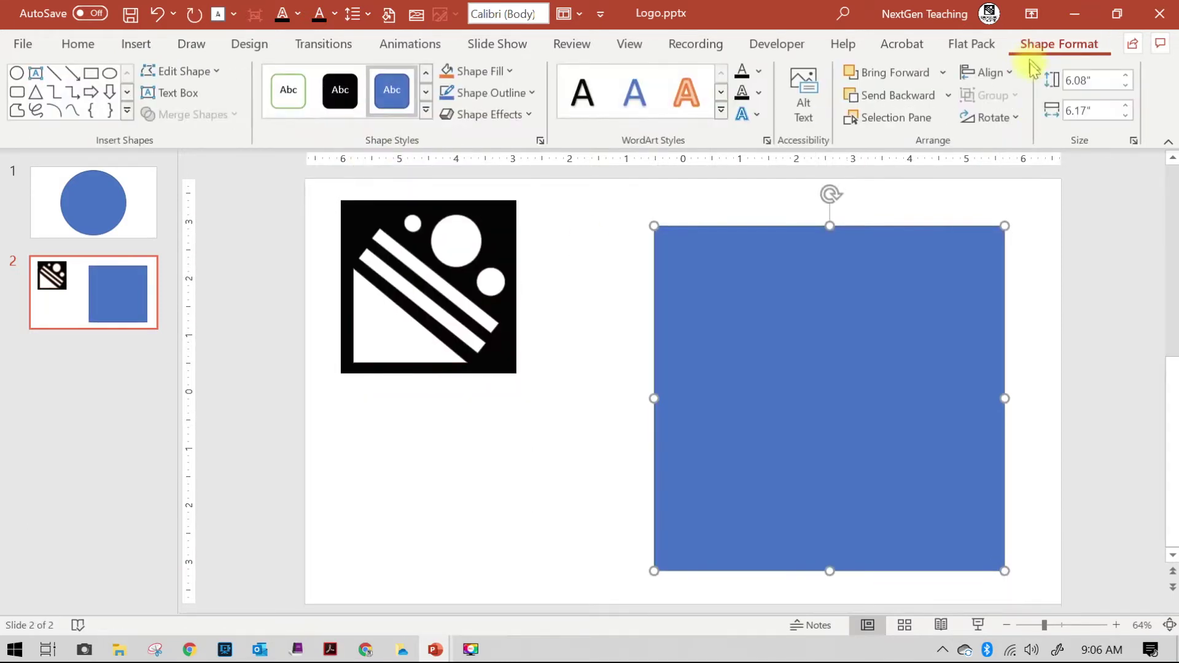
pyautogui.click(1125, 88)
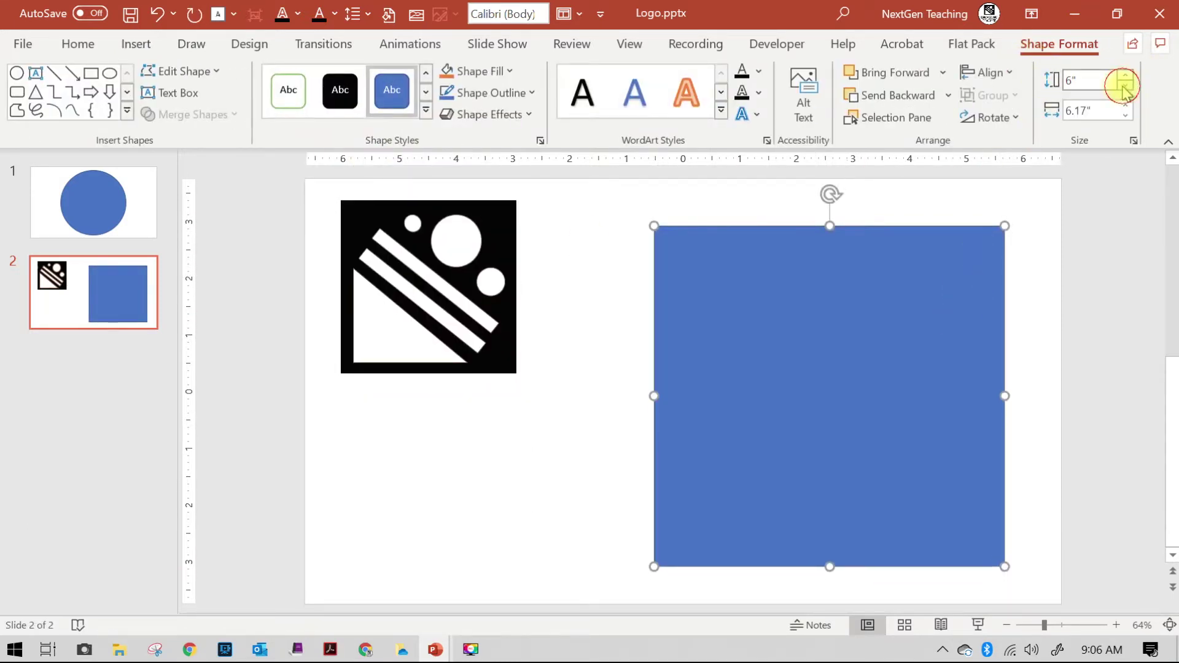
pyautogui.click(1126, 117)
pyautogui.click(1127, 118)
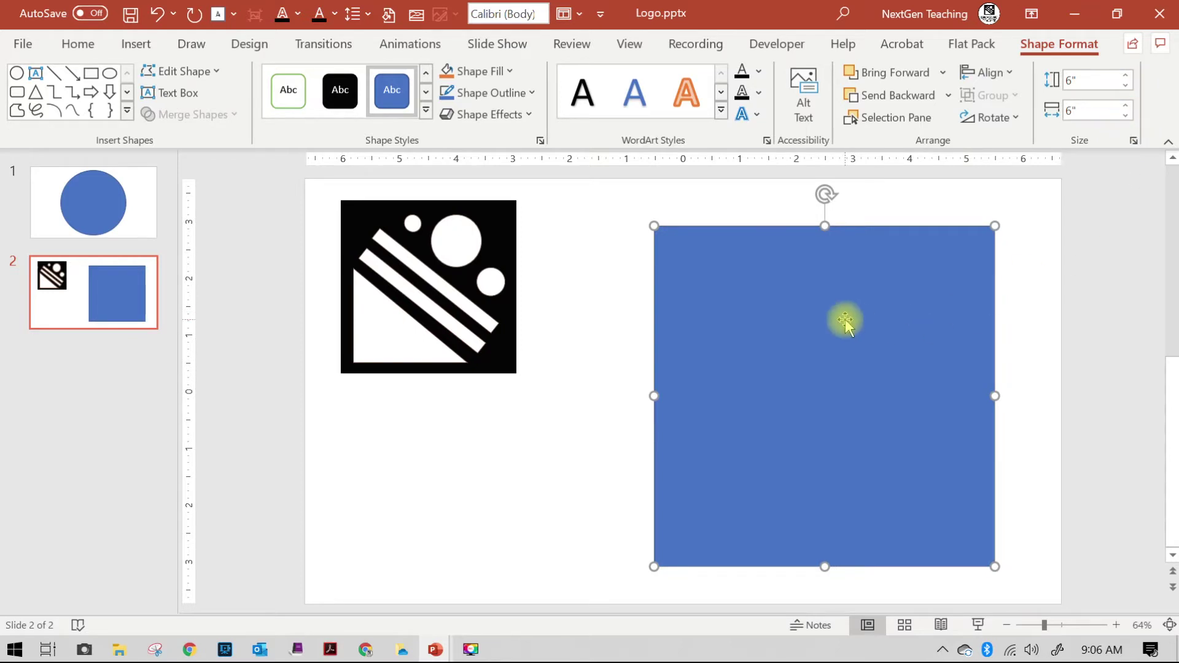
# - Make the square solid black with no outline
pyautogui.click(340, 90)
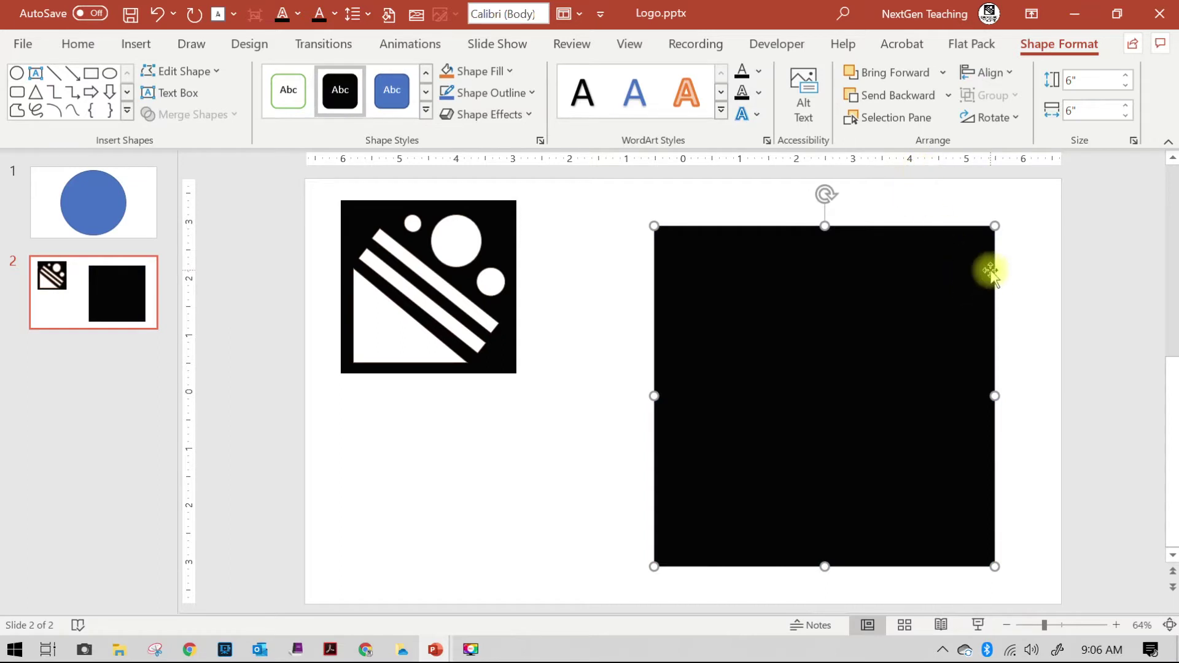
pyautogui.click(487, 93)
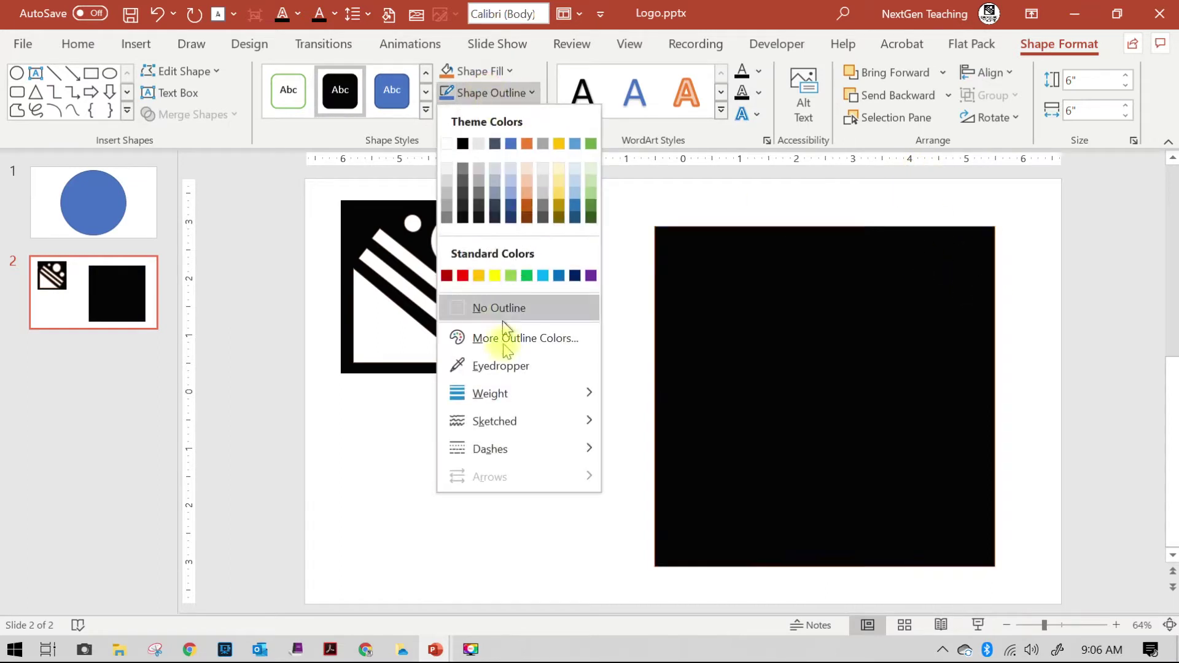
pyautogui.click(516, 309)
pyautogui.click(1074, 340)
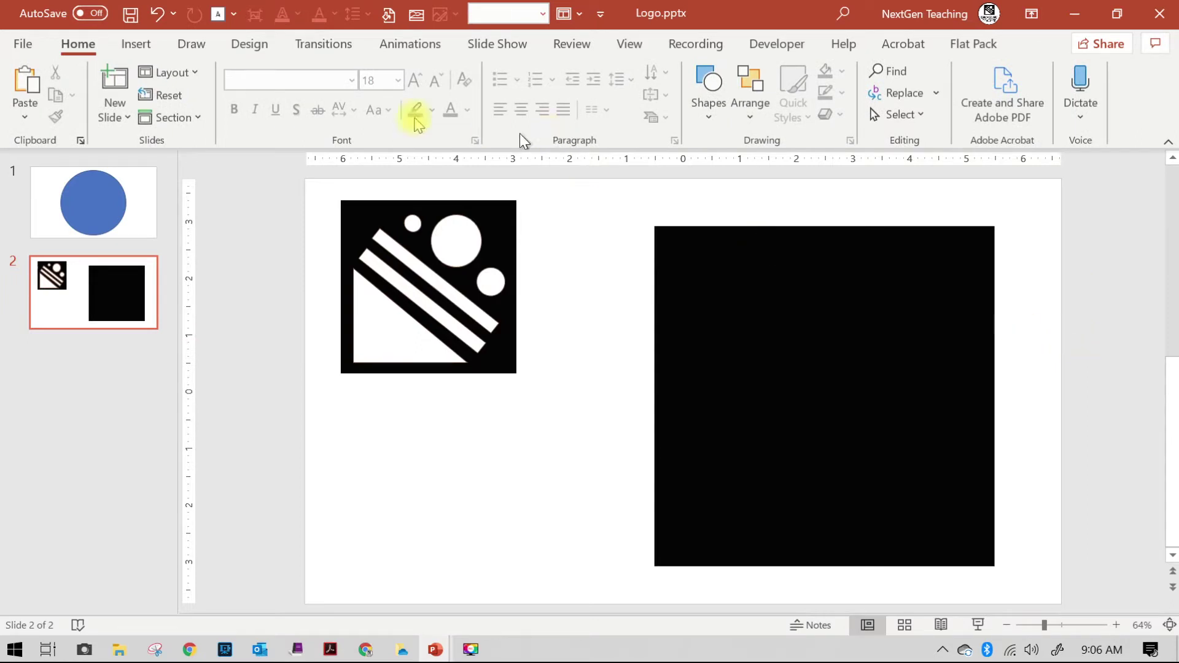
# - Draw an oval below the logo icon and size it to 2" by 2"
pyautogui.click(125, 49)
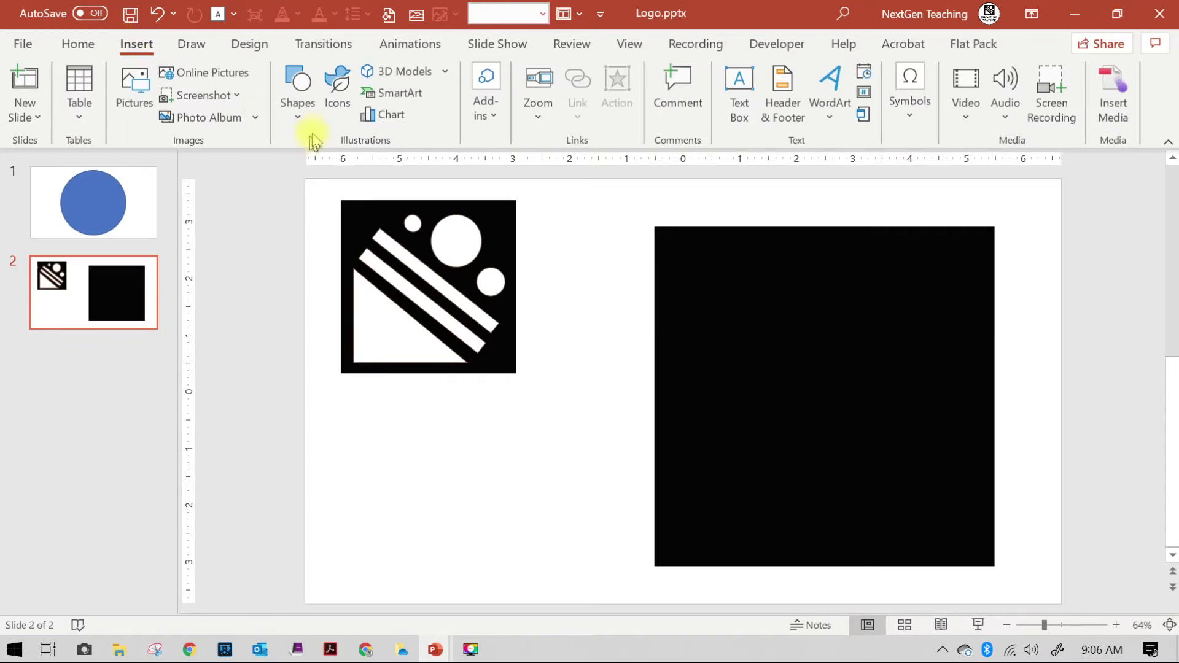
pyautogui.click(298, 86)
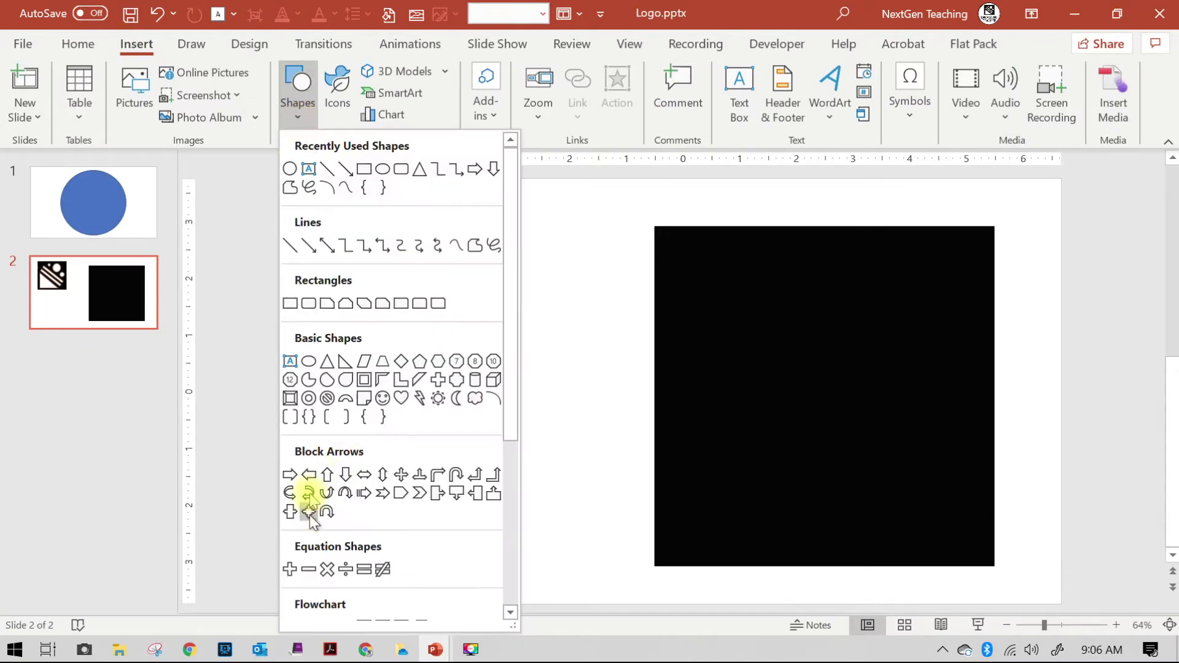
pyautogui.scroll(-5, 310, 491)
pyautogui.click(288, 377)
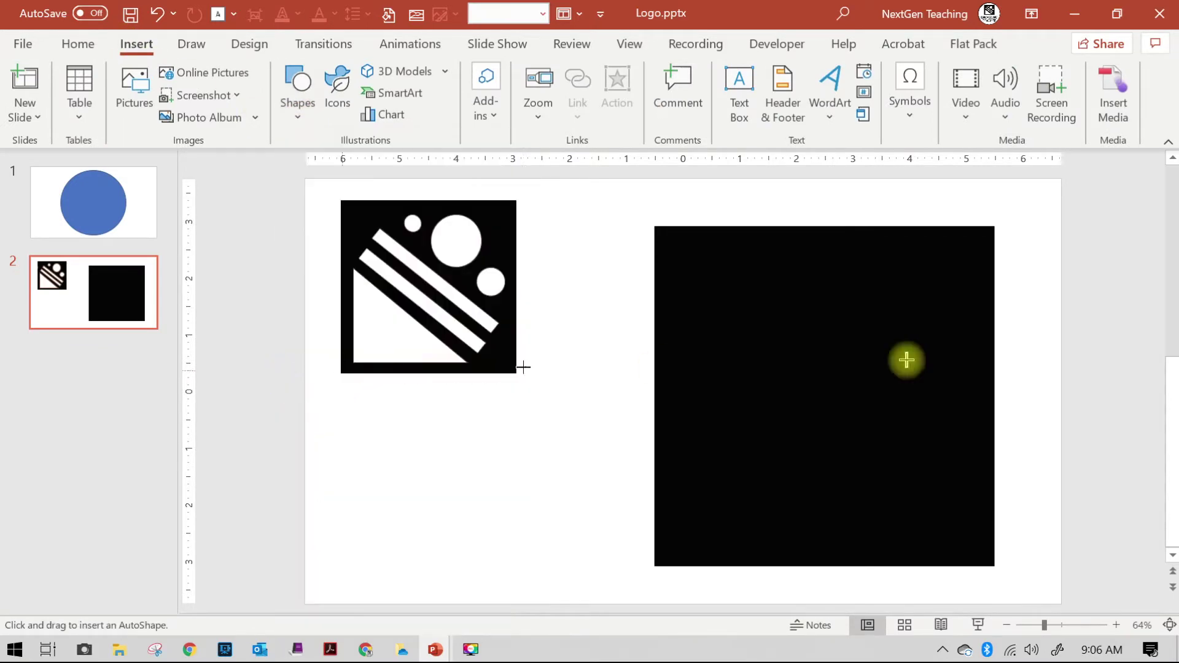
pyautogui.moveTo(460, 409)
pyautogui.mouseDown()
pyautogui.moveTo(593, 506)
pyautogui.moveTo(570, 515)
pyautogui.mouseUp()
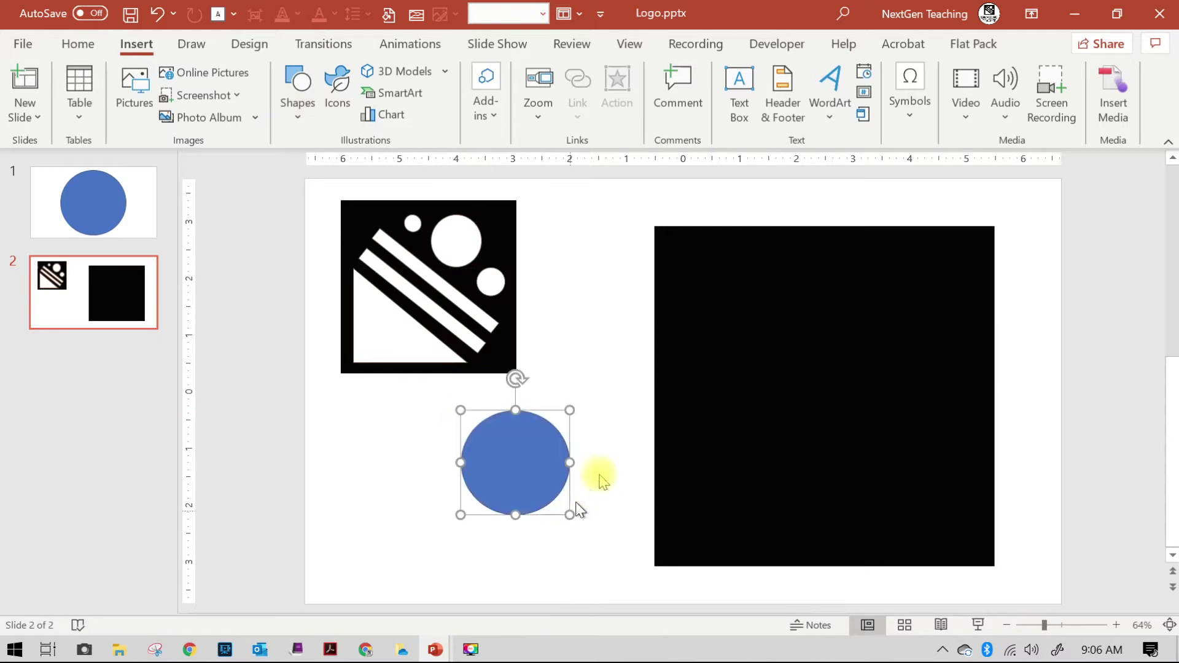
pyautogui.click(1126, 76)
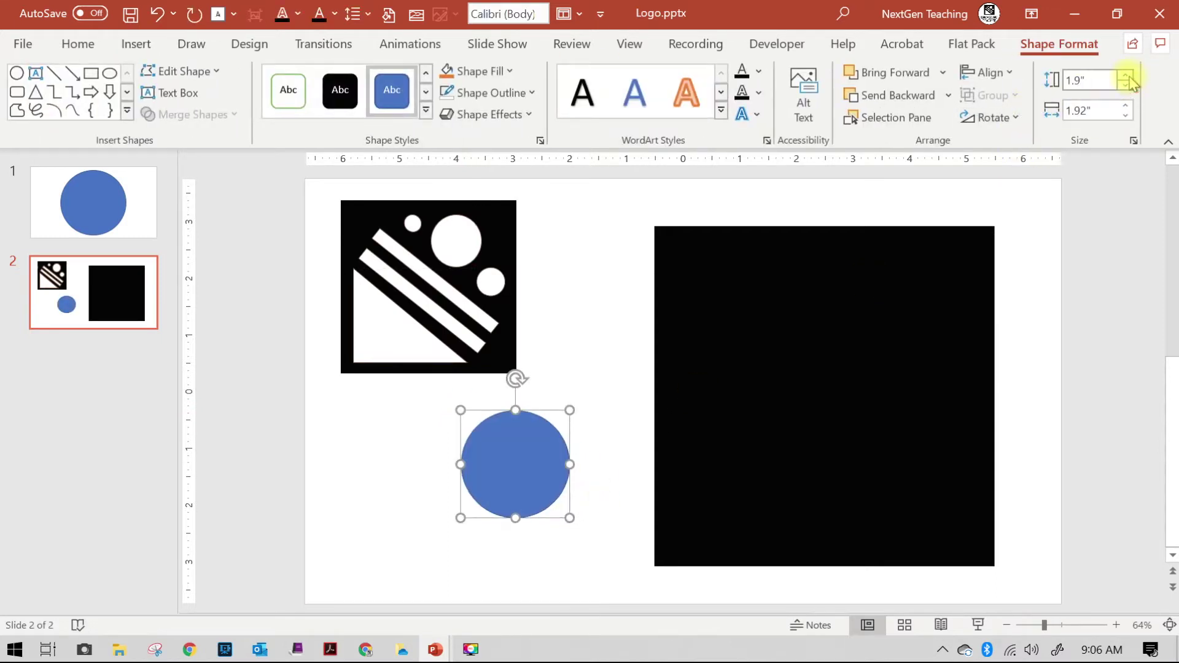
pyautogui.click(1126, 76)
pyautogui.click(1126, 106)
pyautogui.click(1127, 106)
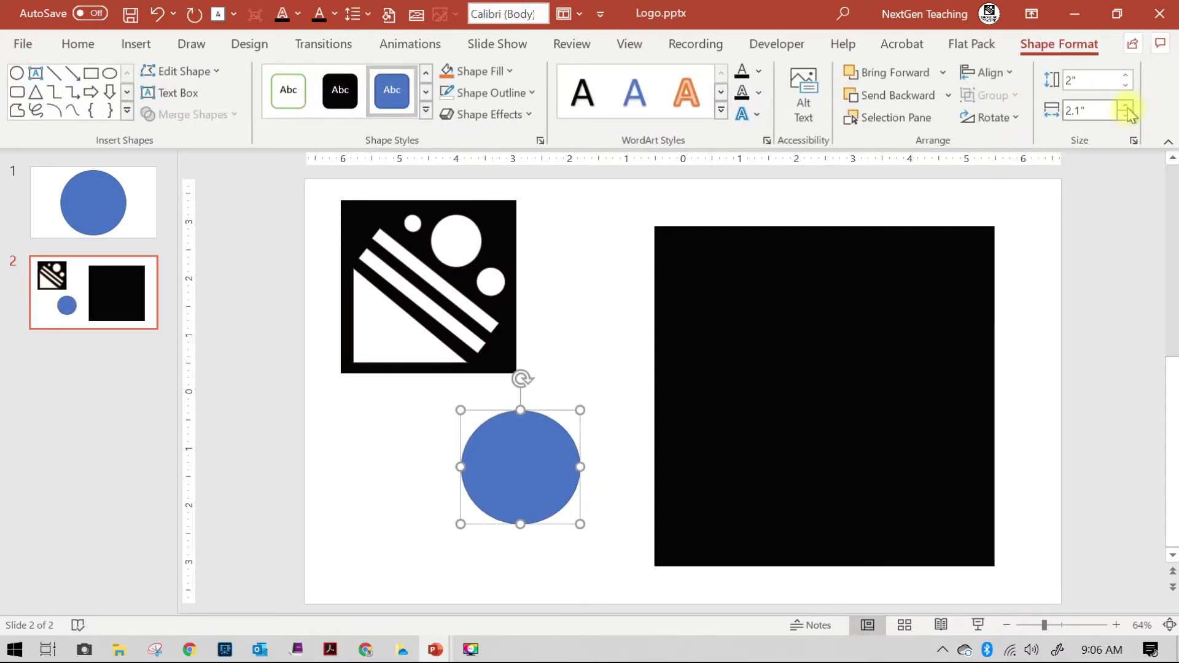
pyautogui.click(1126, 114)
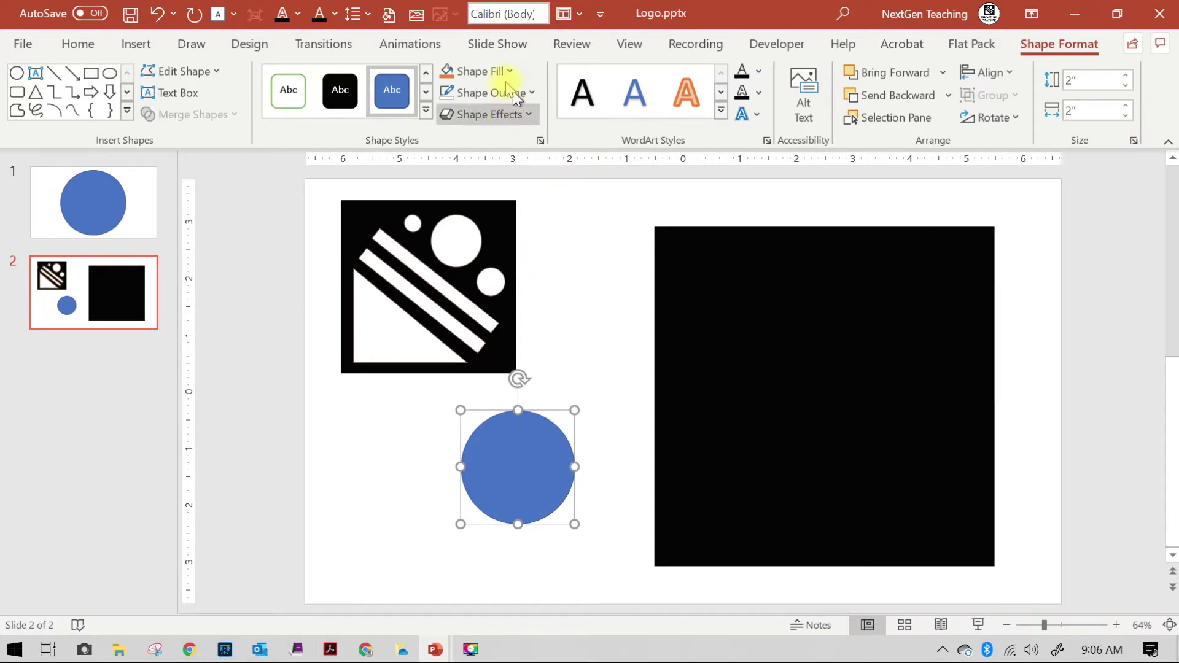
# - Give the circle a white fill and white outline and move it onto the black square
pyautogui.click(461, 72)
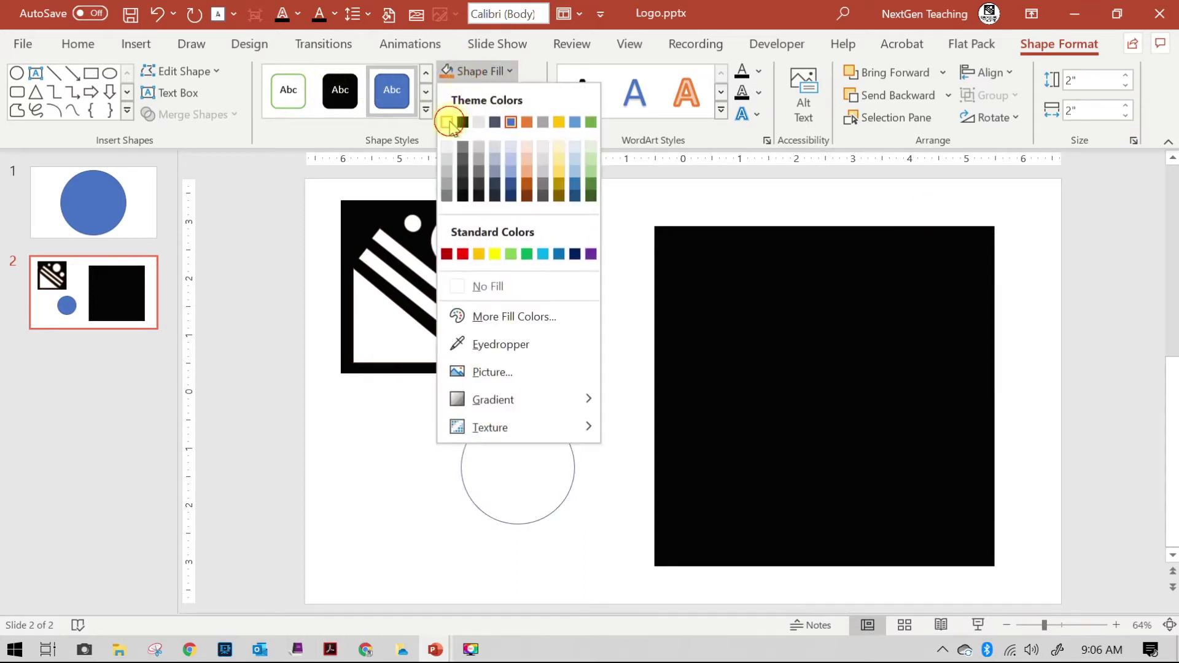
pyautogui.click(453, 119)
pyautogui.click(490, 95)
pyautogui.click(447, 145)
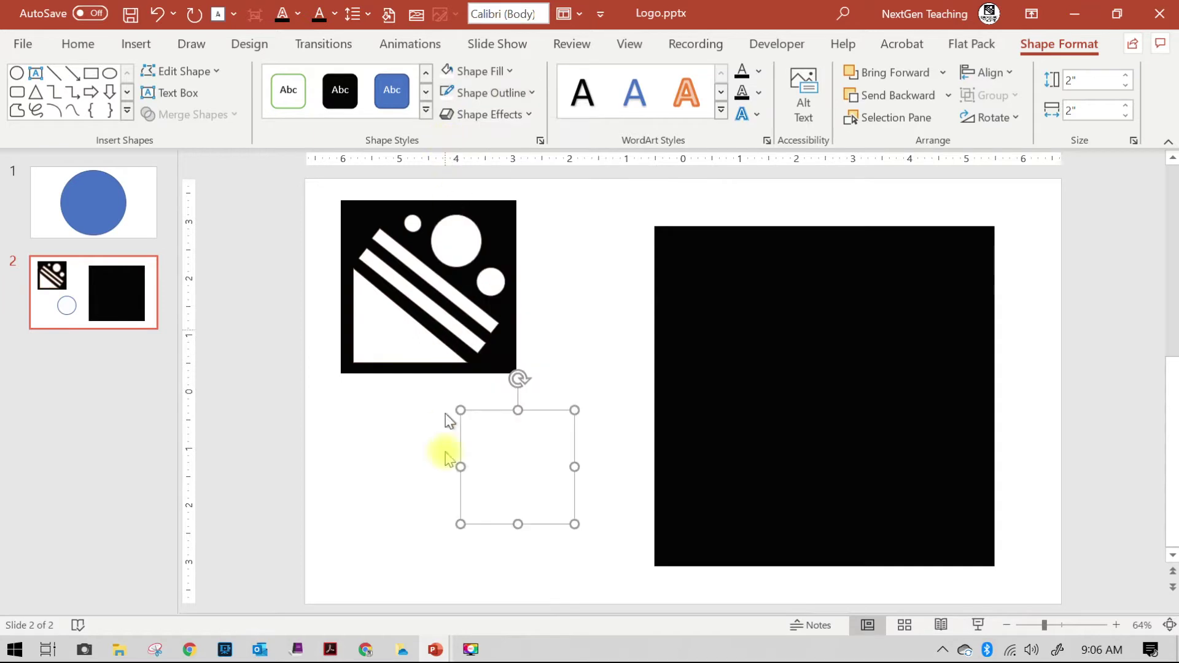
pyautogui.moveTo(517, 467); pyautogui.dragTo(913, 320)
# - Resize the white circle to 1" by 1" and place it at the square's top-right
pyautogui.click(1084, 111)
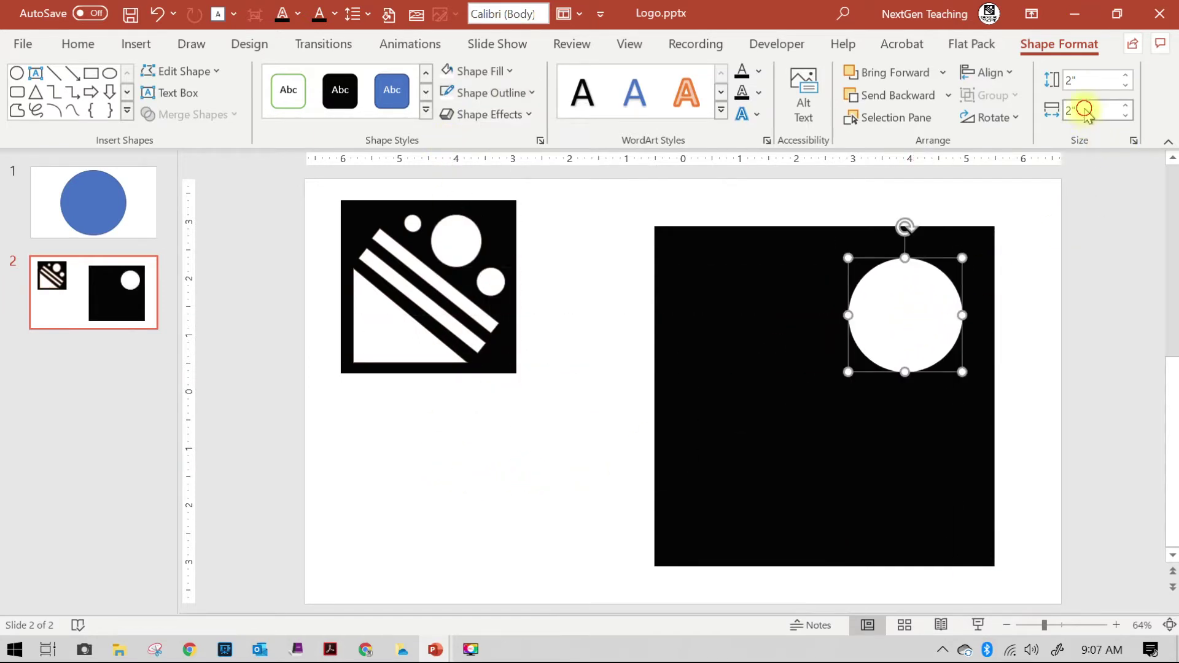
pyautogui.write('1')
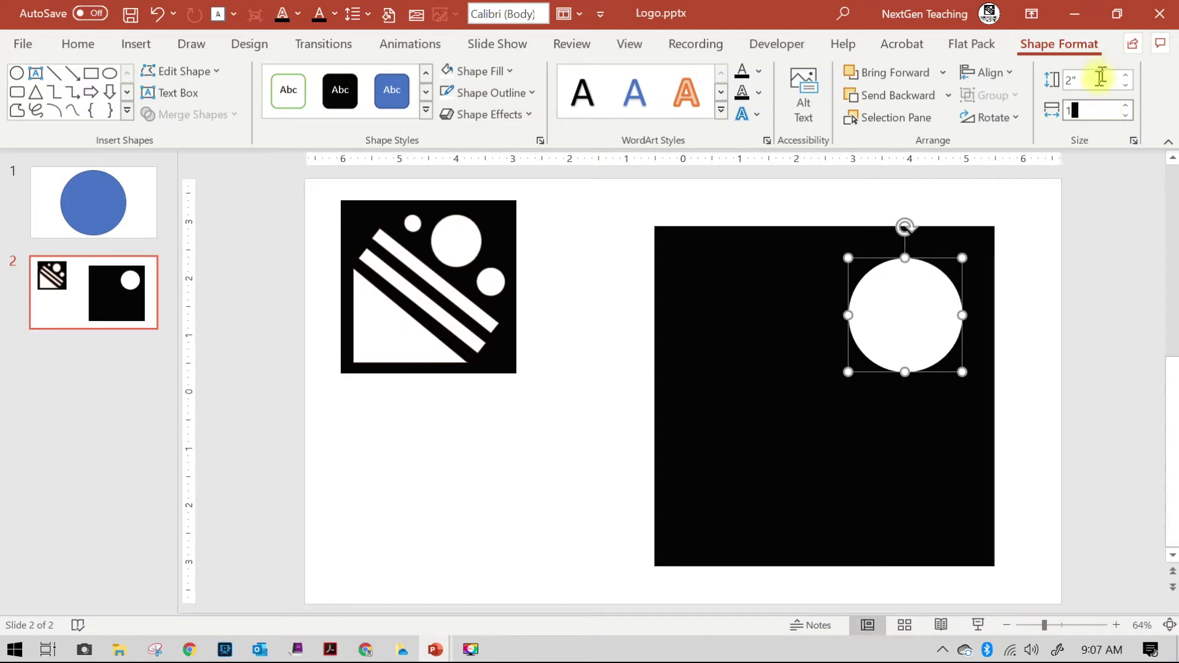
pyautogui.click(1071, 80)
pyautogui.write('1')
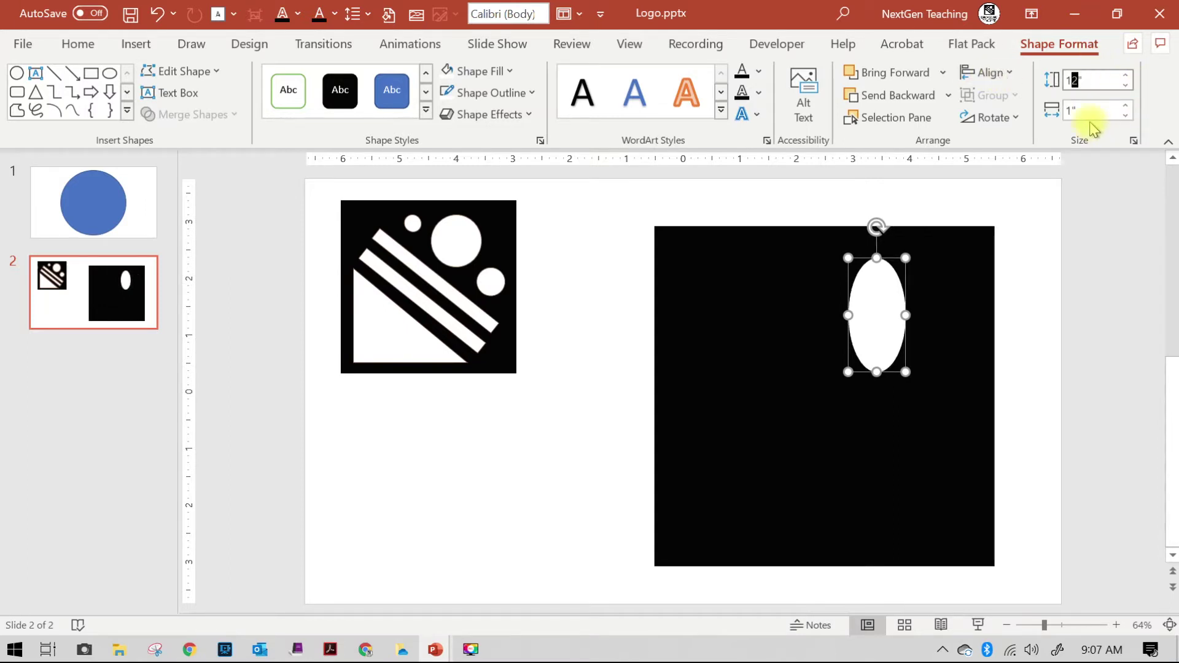
pyautogui.press('Return')
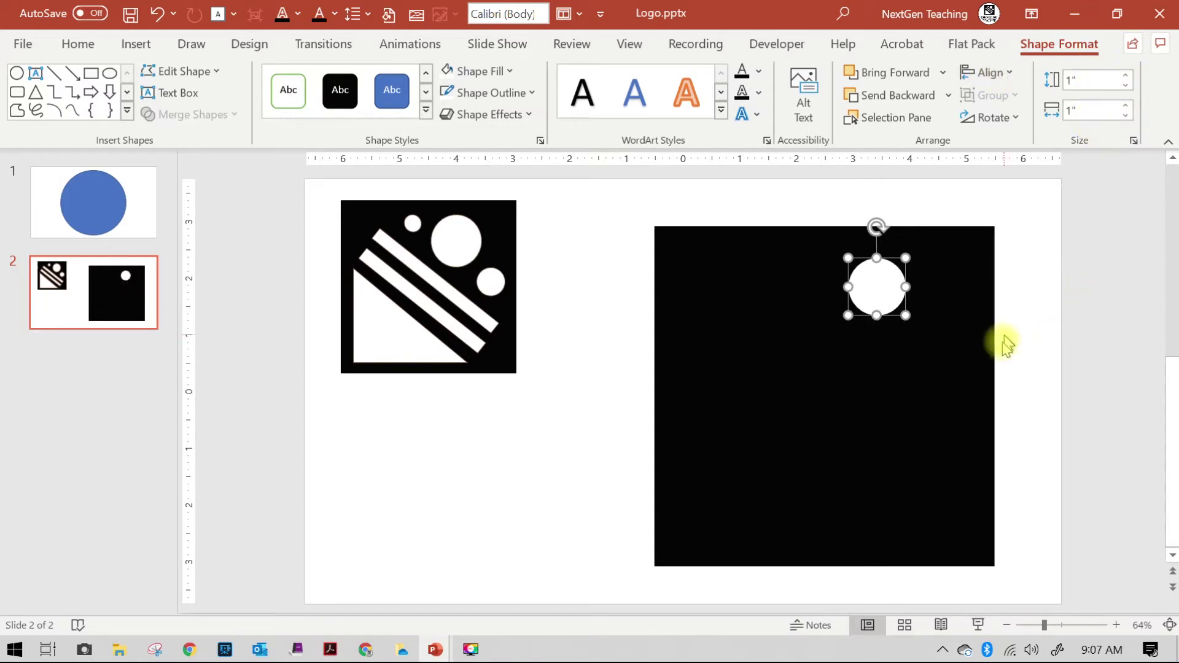
pyautogui.moveTo(876, 286); pyautogui.dragTo(906, 308)
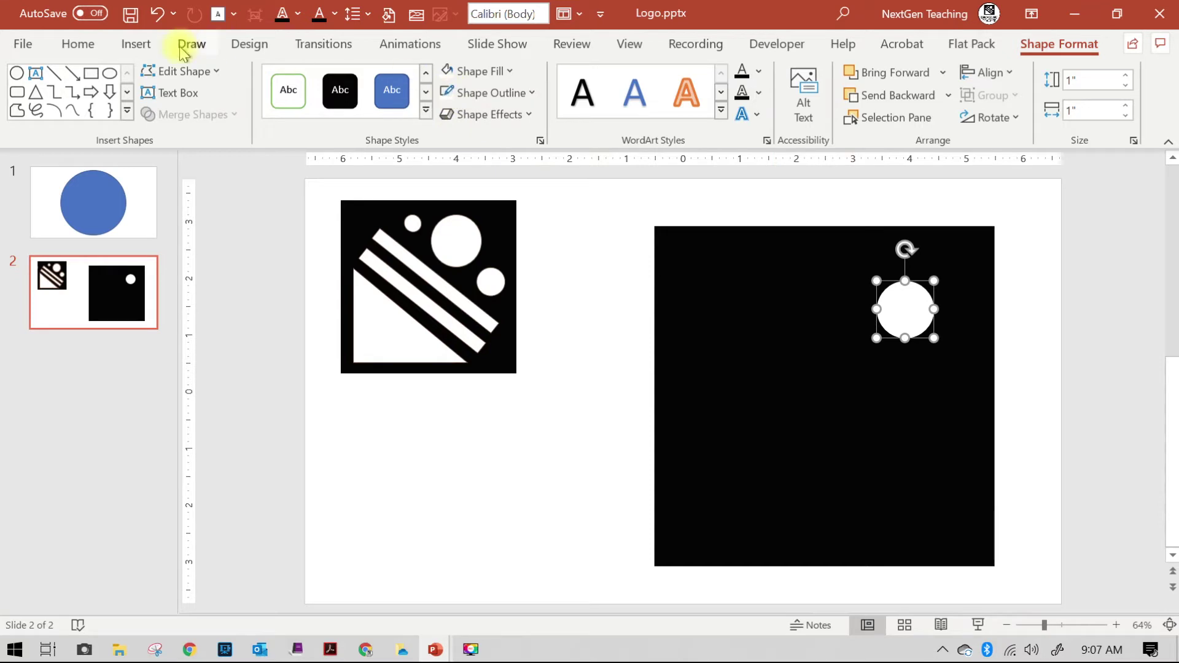
# - Draw a tall thin white rectangle and move it onto the black square left of the circle
pyautogui.click(134, 47)
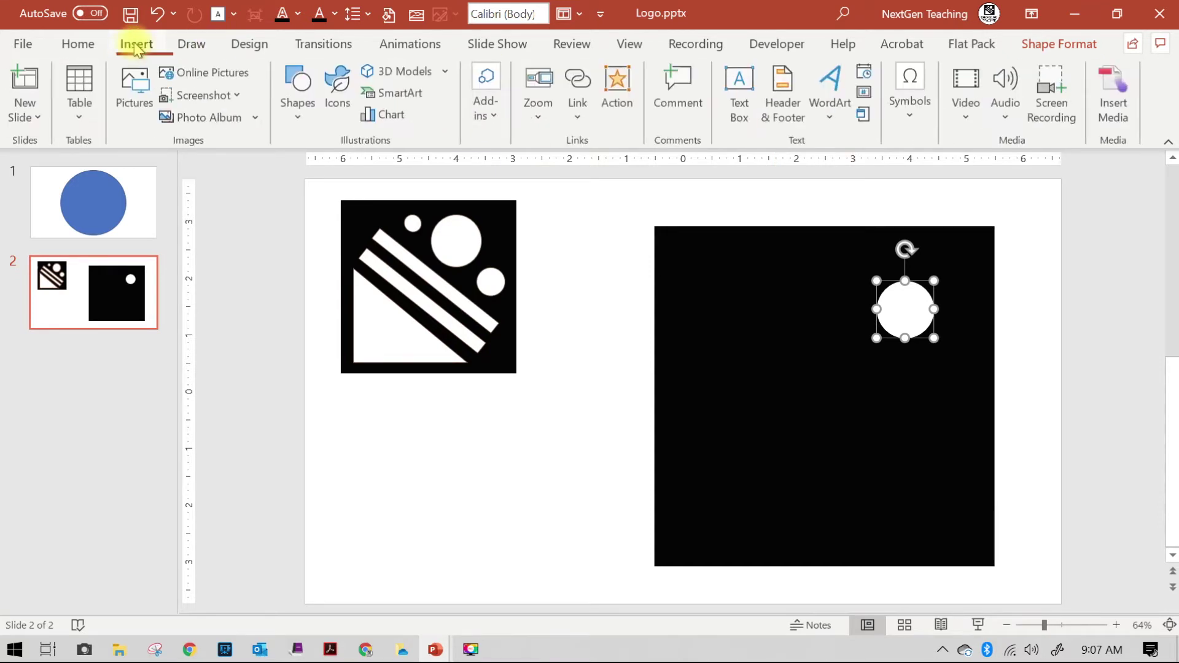
pyautogui.click(296, 102)
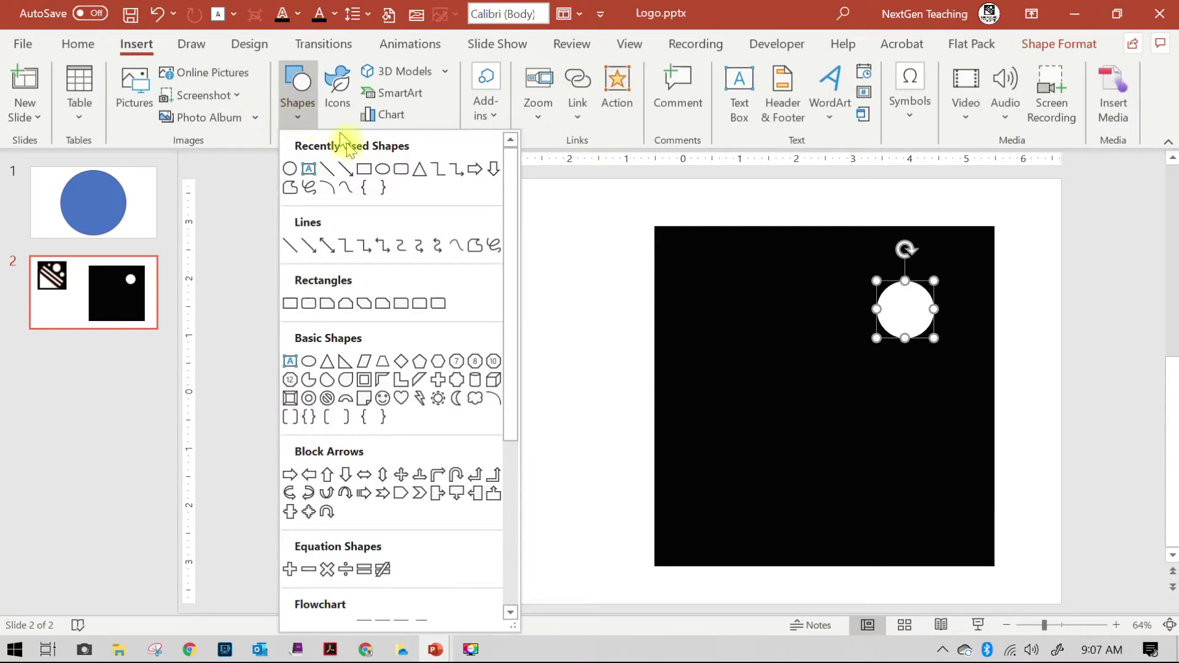
pyautogui.click(362, 168)
pyautogui.moveTo(589, 254); pyautogui.dragTo(611, 505)
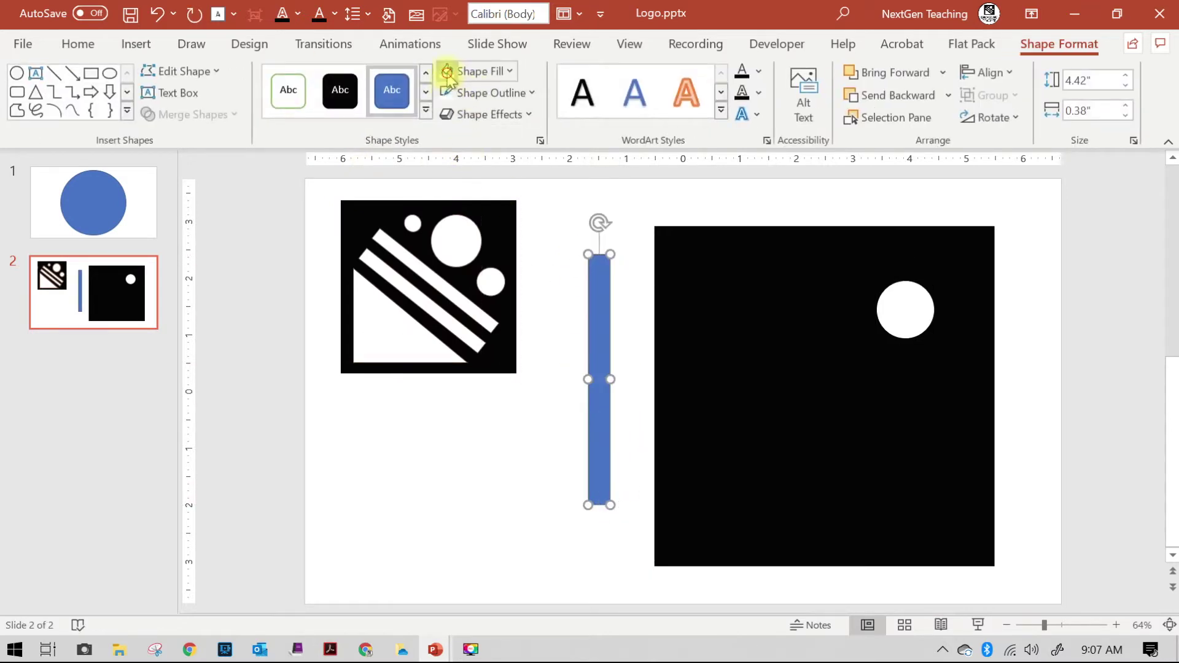
pyautogui.click(446, 71)
pyautogui.moveTo(595, 321); pyautogui.dragTo(812, 352)
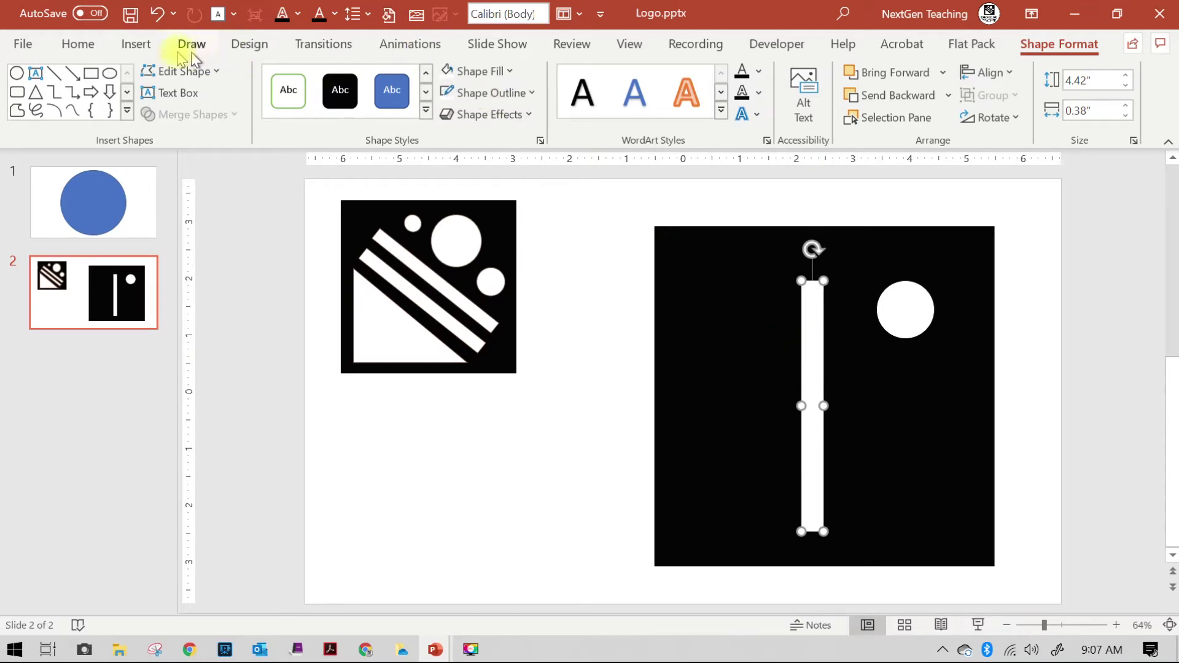
pyautogui.click(134, 47)
# - Draw a triangle with white fill and no outline
pyautogui.click(297, 104)
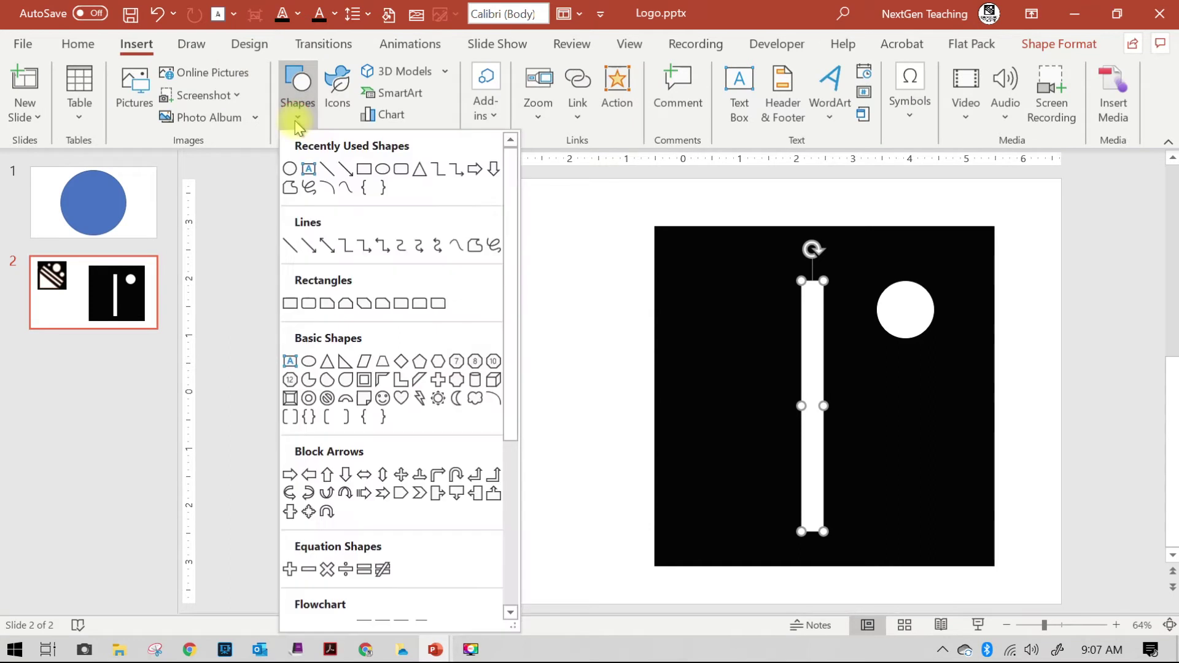
pyautogui.click(420, 169)
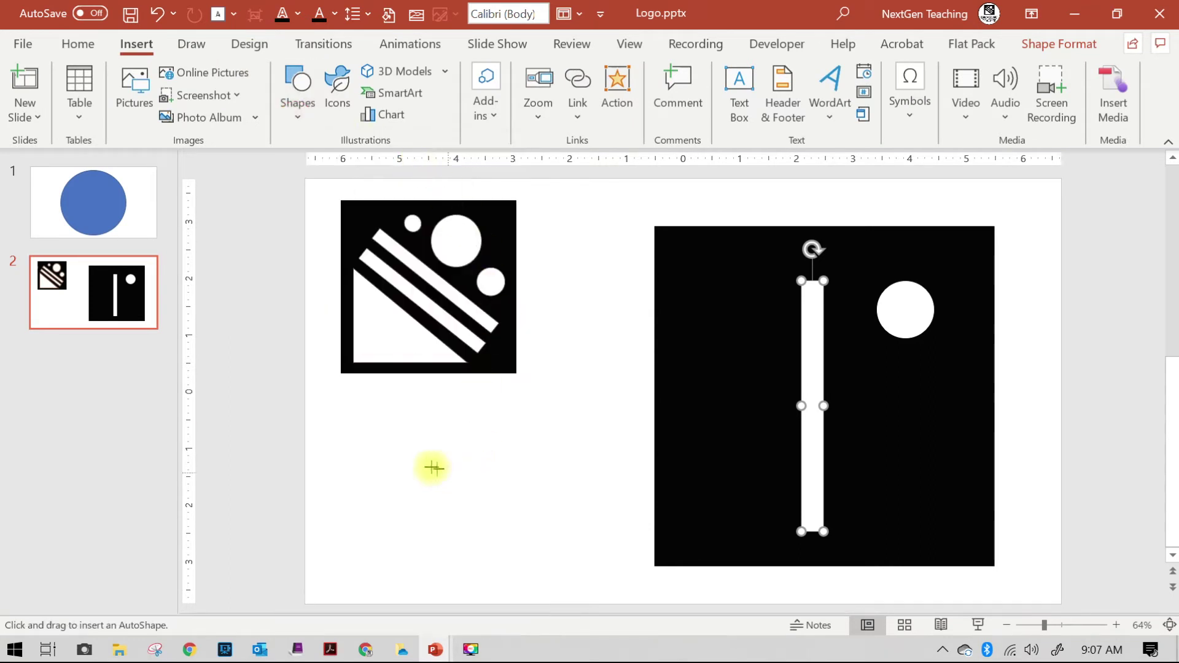
pyautogui.moveTo(422, 442); pyautogui.dragTo(608, 534)
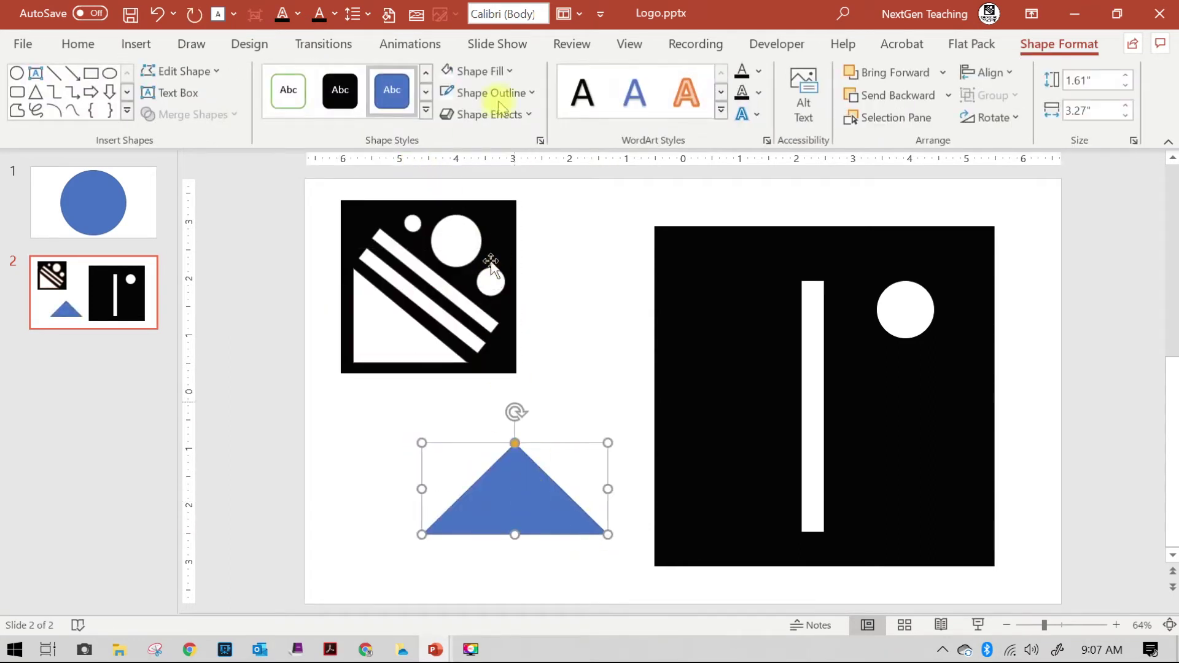
pyautogui.click(448, 71)
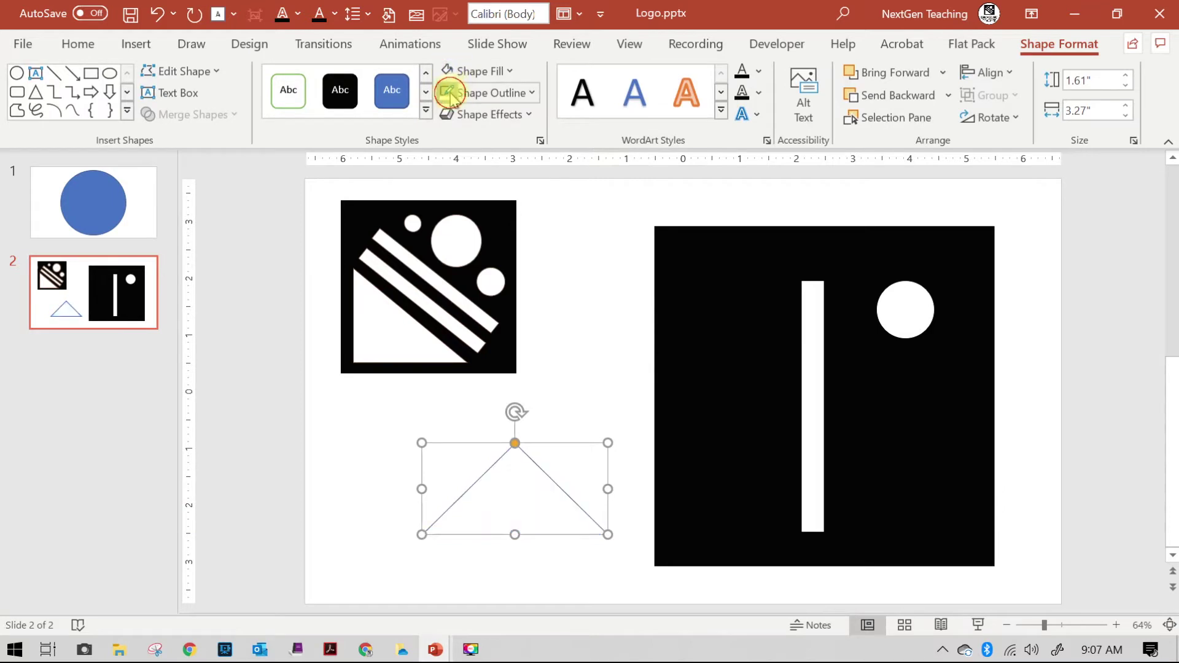
pyautogui.click(448, 92)
# - Rotate the white bar diagonally and place the triangle in the square's lower-left corner
pyautogui.moveTo(506, 485); pyautogui.dragTo(914, 341)
pyautogui.moveTo(823, 376); pyautogui.dragTo(829, 332)
pyautogui.moveTo(831, 283); pyautogui.dragTo(763, 366)
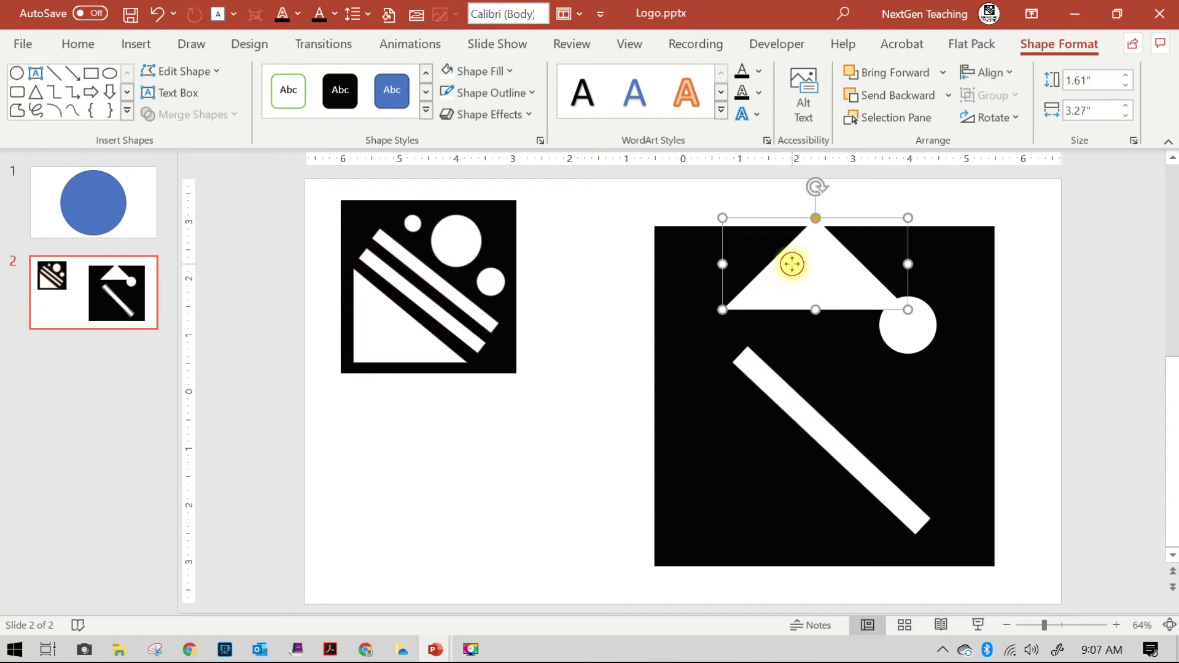
pyautogui.moveTo(790, 264); pyautogui.dragTo(731, 356)
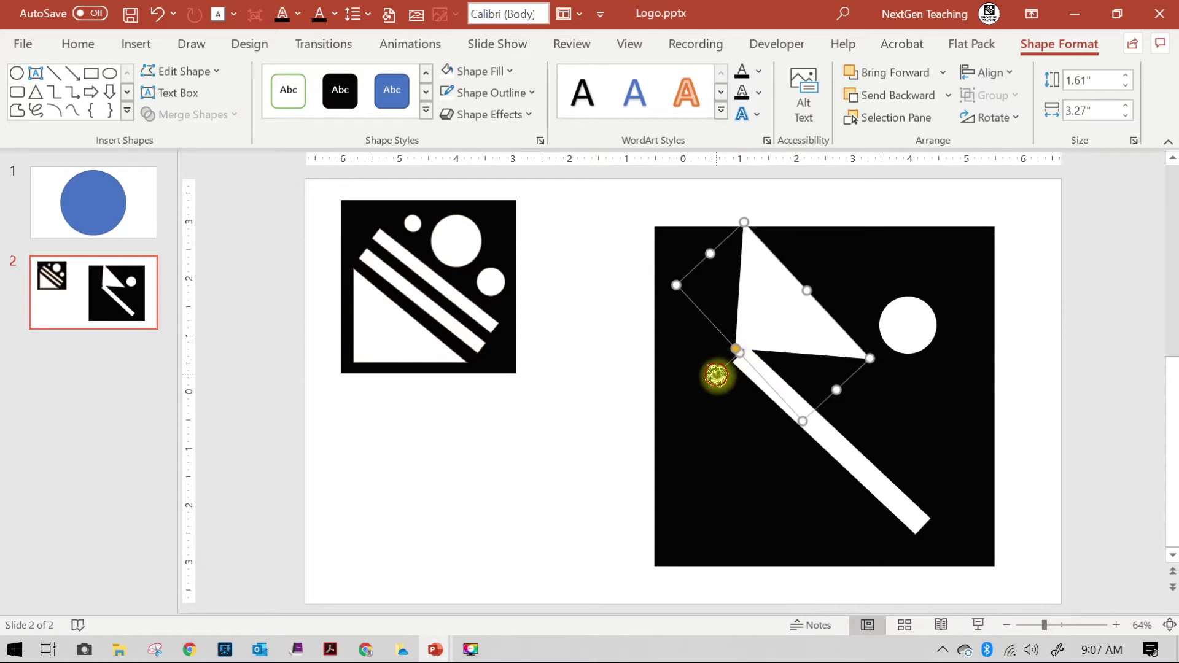
pyautogui.moveTo(789, 316); pyautogui.dragTo(736, 498)
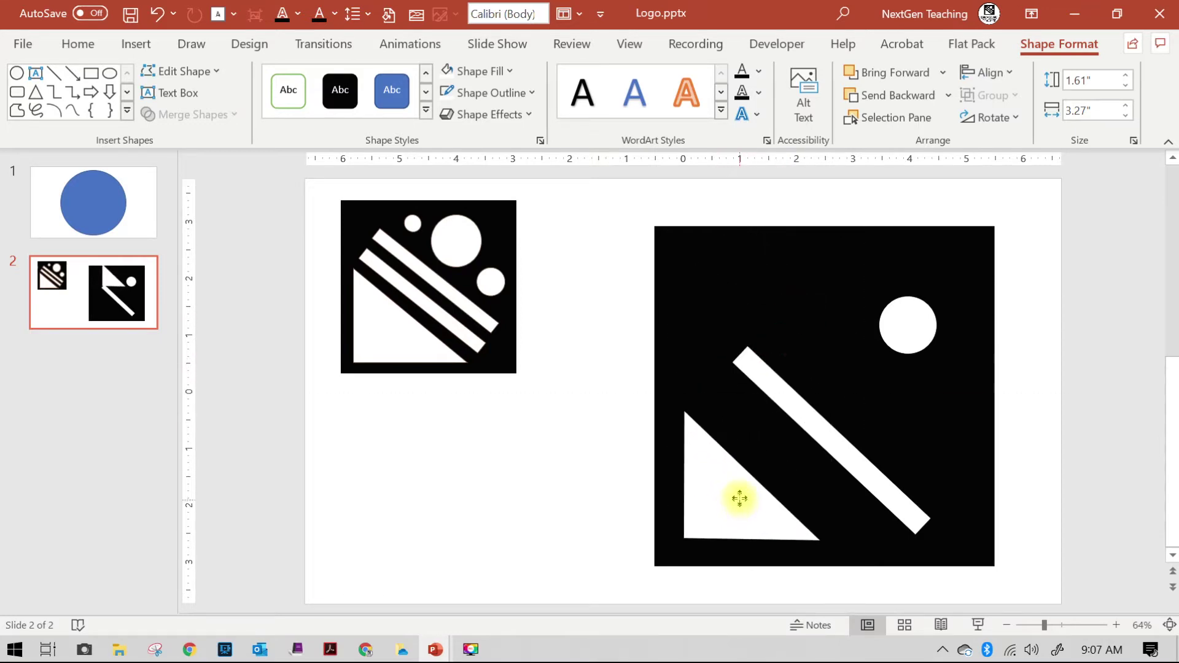
# - Shorten the diagonal white bar to 3.49" and paste a parallel copy beside it
pyautogui.click(842, 442)
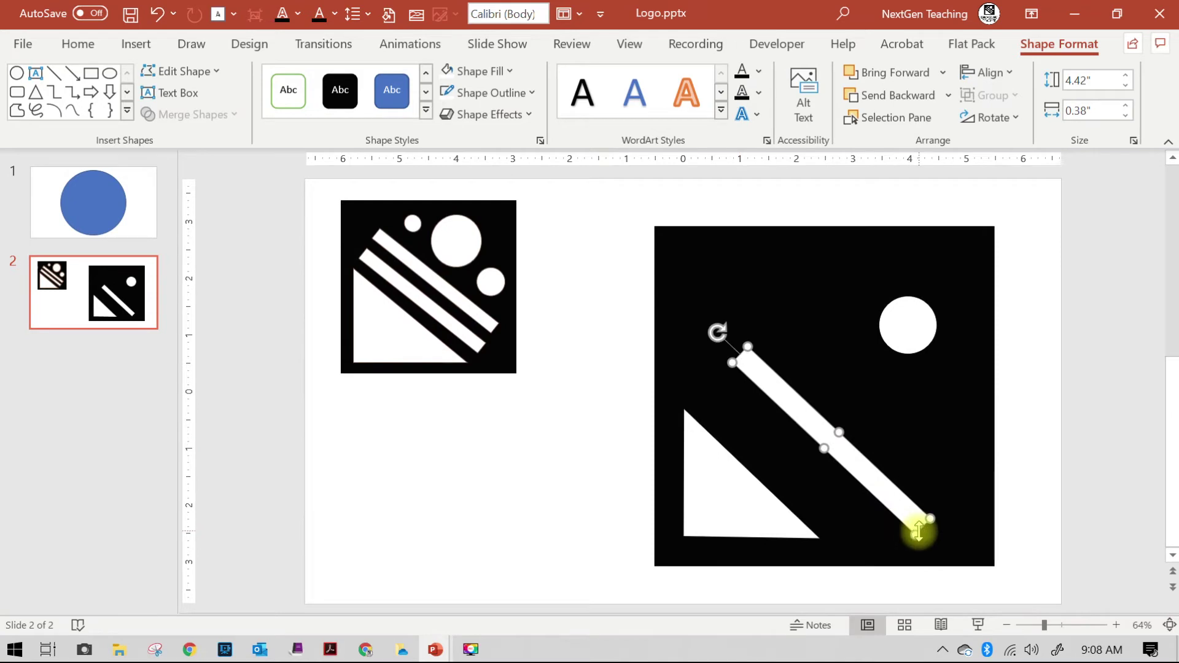
pyautogui.moveTo(917, 526); pyautogui.dragTo(853, 479)
pyautogui.hotkey('ctrl', 'v')
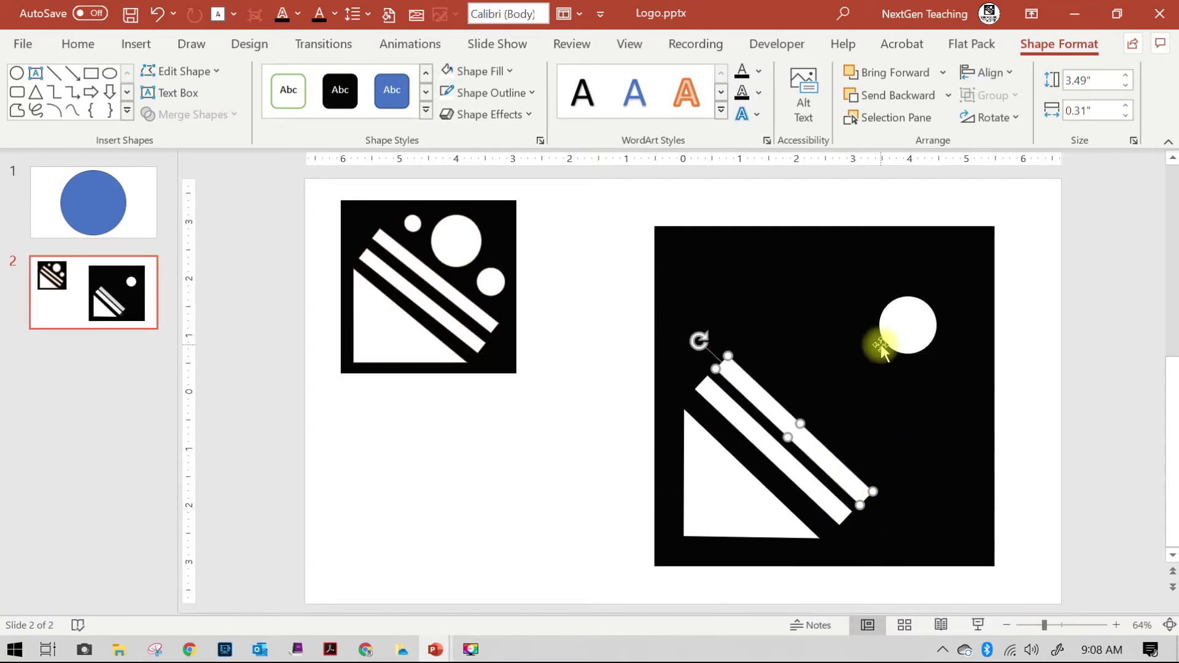
# - Move the white circle down toward the bars and duplicate it
pyautogui.moveTo(897, 332); pyautogui.dragTo(779, 351)
pyautogui.hotkey('ctrl', 'c')
pyautogui.hotkey('ctrl', 'v')
pyautogui.hotkey('ctrl', 'v')
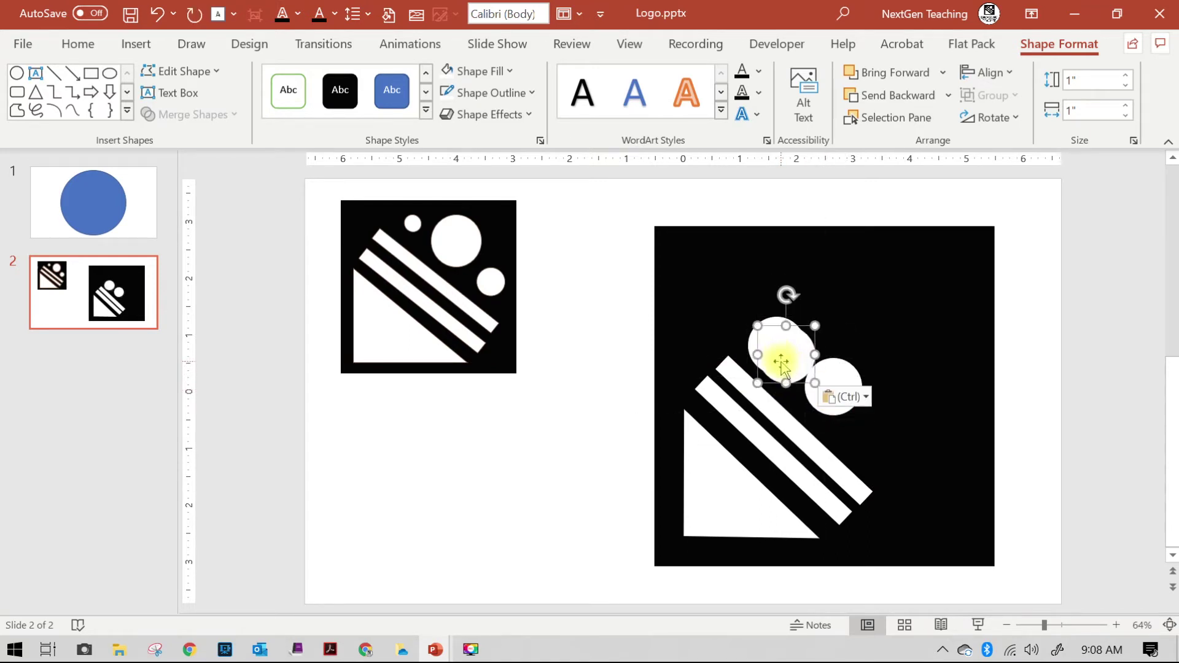
# - Place the circle copy above the bars and shrink it to 0.8 inch
pyautogui.moveTo(833, 392); pyautogui.dragTo(877, 444)
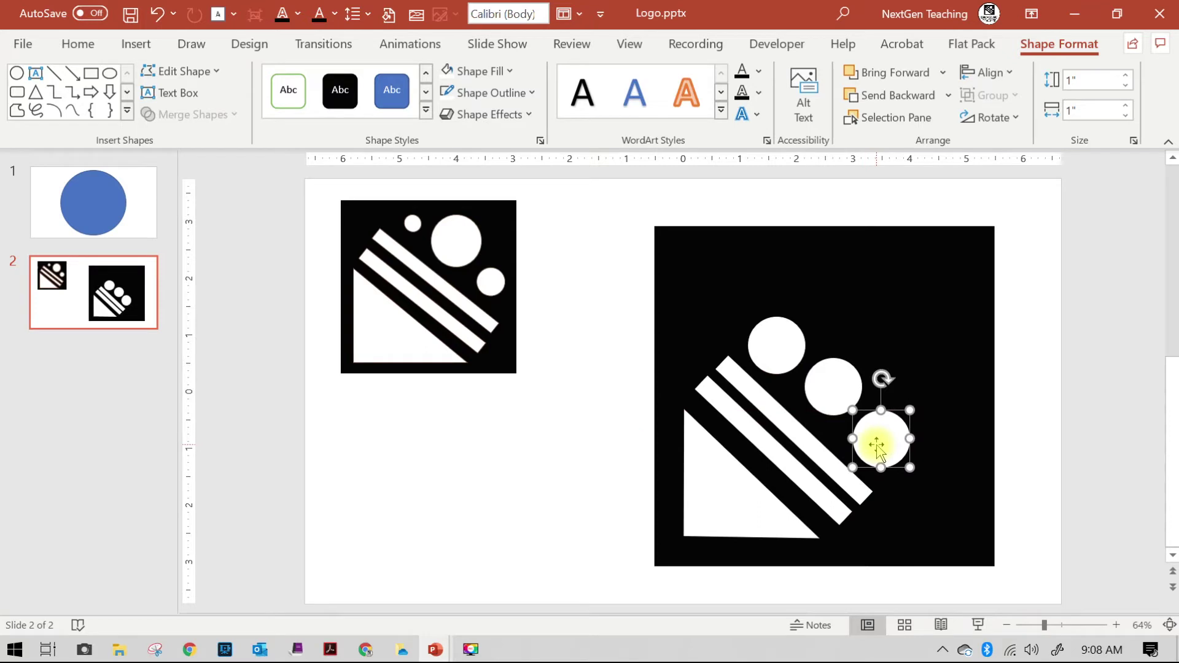
pyautogui.click(1126, 85)
pyautogui.click(1126, 84)
pyautogui.click(1126, 115)
pyautogui.click(1125, 115)
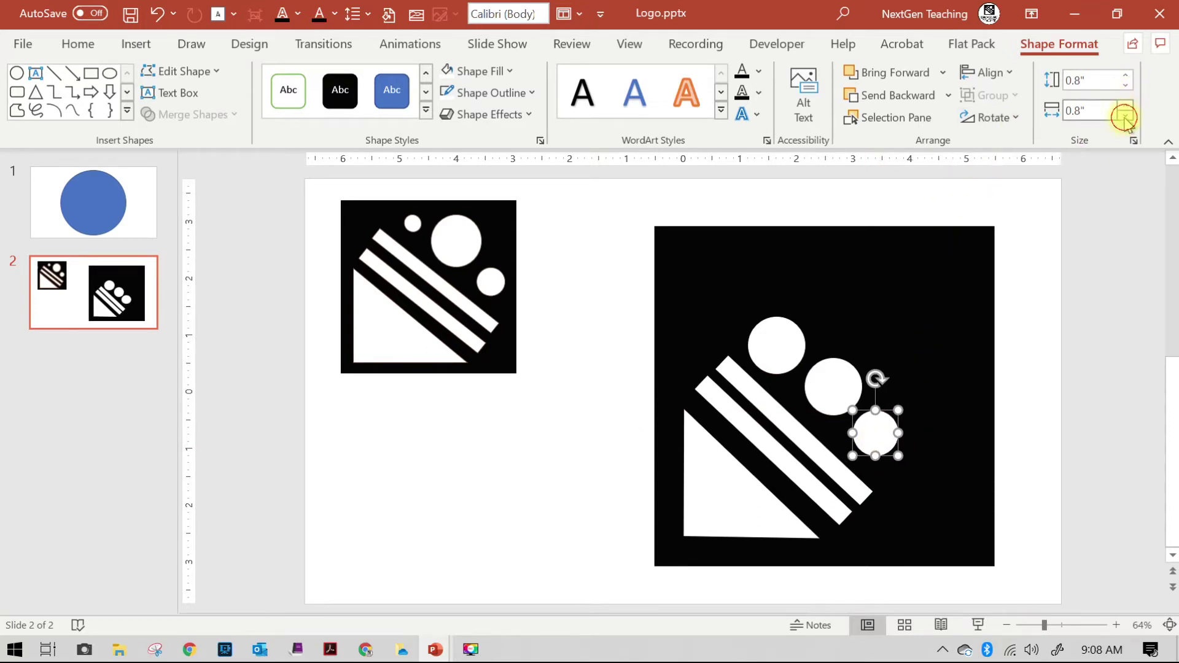
# - Enlarge the middle circle to 1.2 by 1.2 inches and shift the large and small circles slightly
pyautogui.click(854, 382)
pyautogui.click(1125, 76)
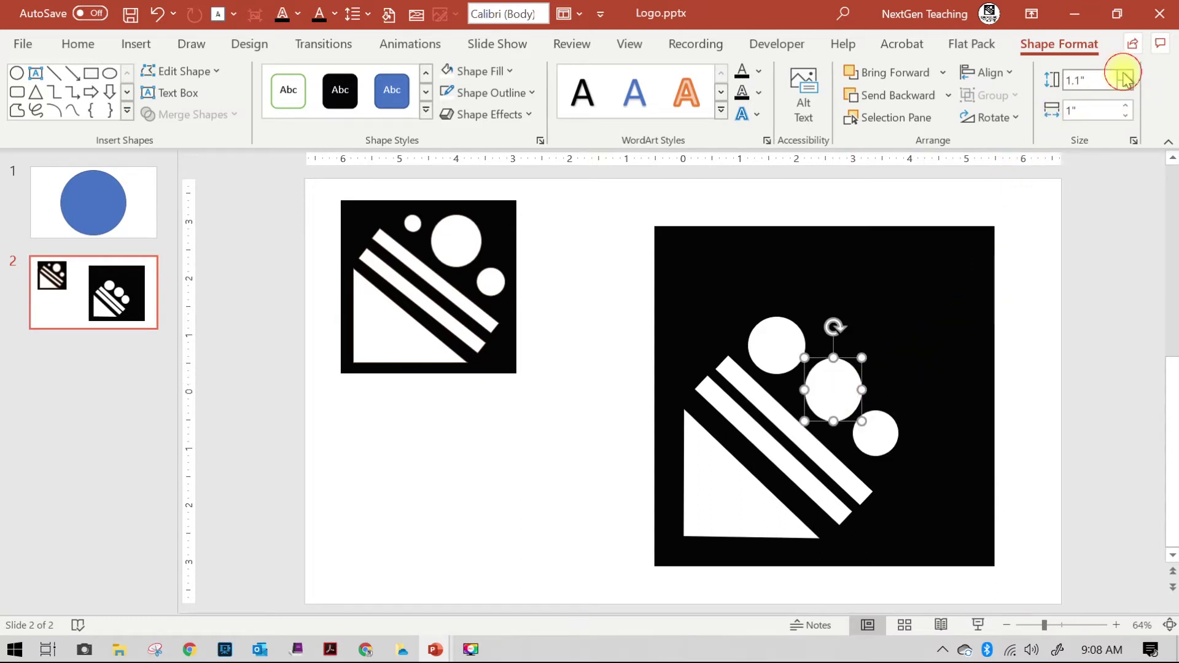
pyautogui.click(1126, 76)
pyautogui.click(1125, 106)
pyautogui.click(1126, 106)
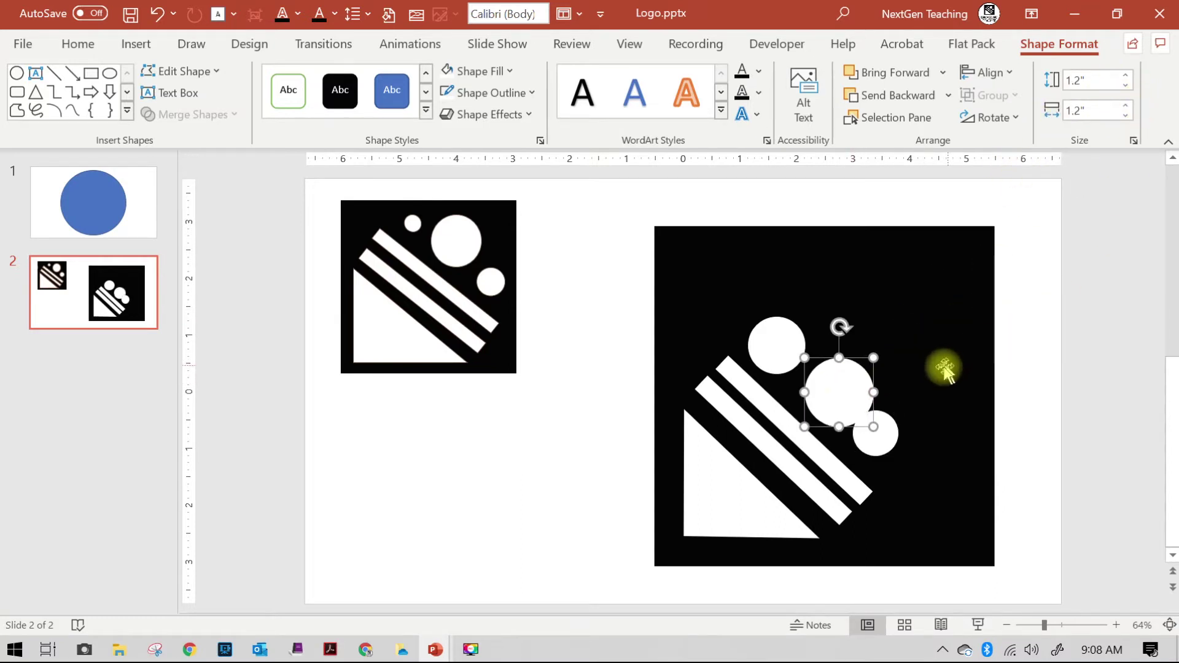
pyautogui.moveTo(837, 403); pyautogui.dragTo(837, 392)
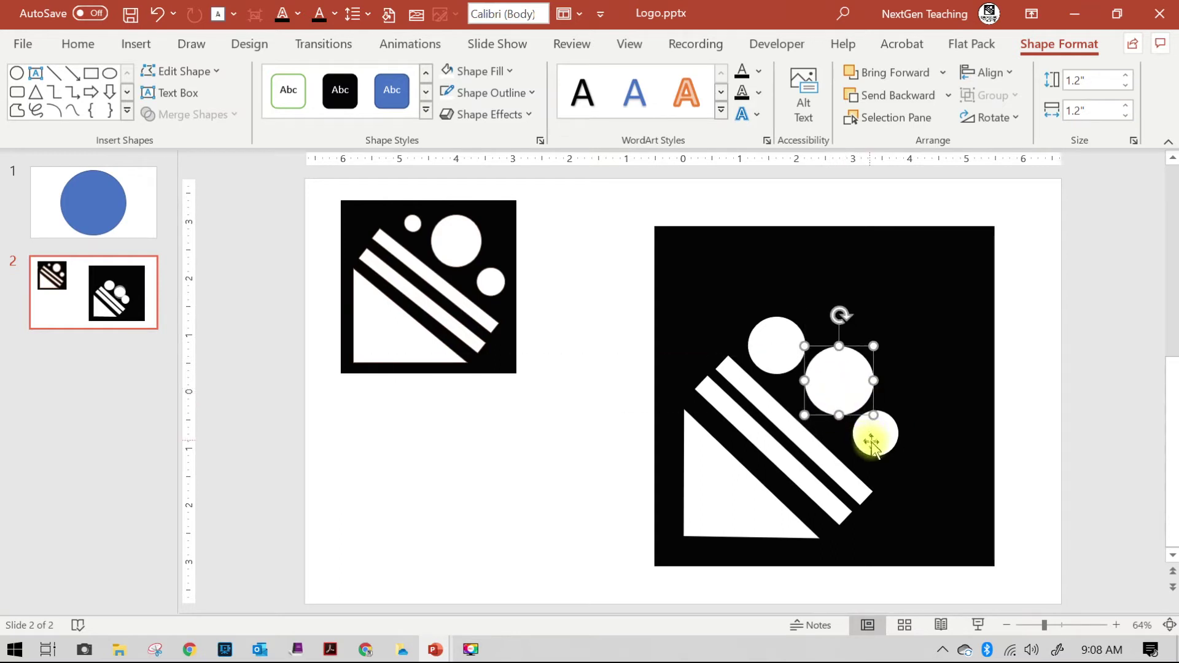
pyautogui.moveTo(870, 441); pyautogui.dragTo(874, 450)
# - Shrink the upper-left circle to 0.4 by 0.4 inches and move it above the bars
pyautogui.click(779, 339)
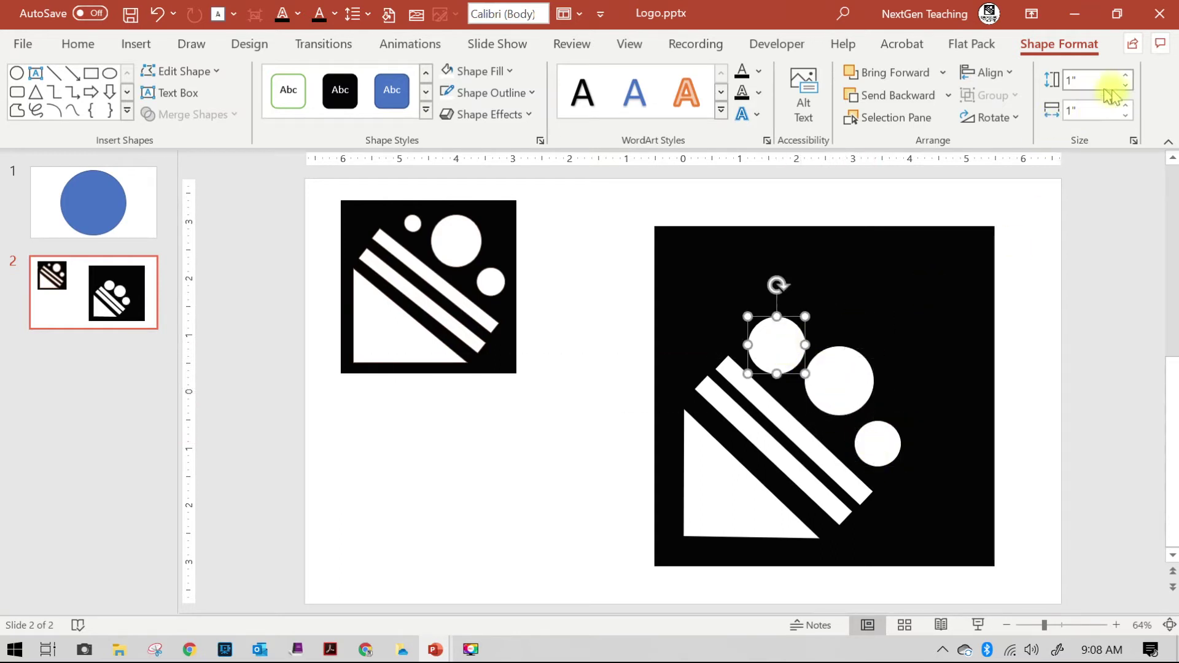
pyautogui.click(1125, 85)
pyautogui.click(1126, 84)
pyautogui.click(1126, 85)
pyautogui.click(1126, 85)
pyautogui.click(1126, 85)
pyautogui.click(1126, 85)
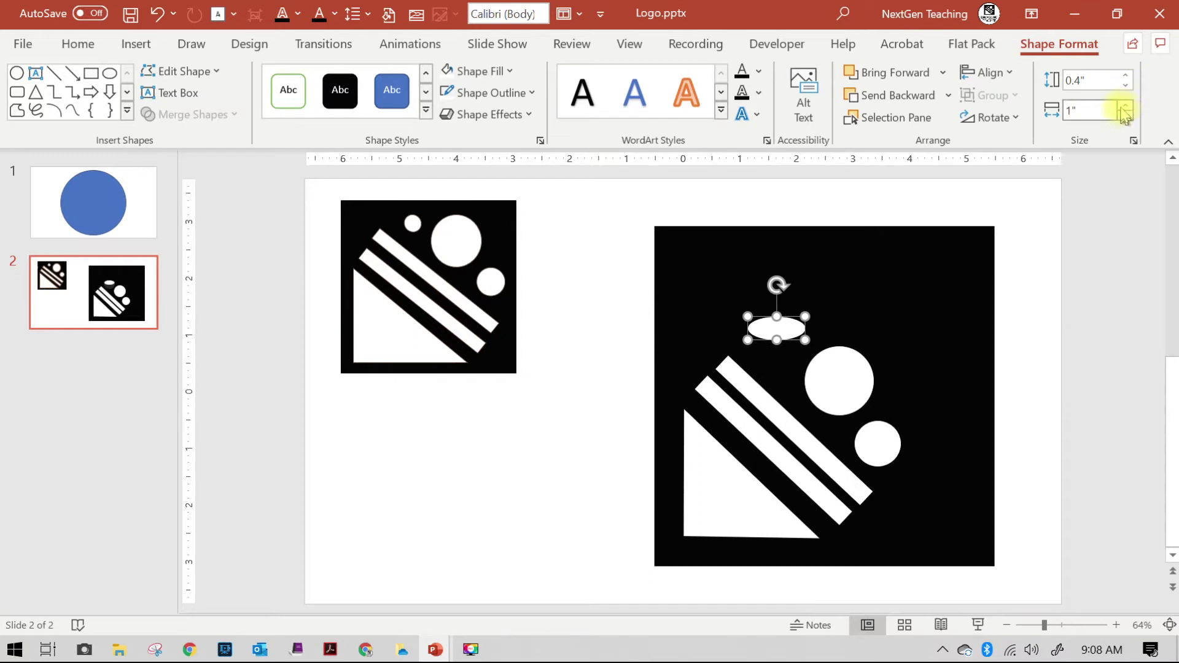
pyautogui.click(1125, 115)
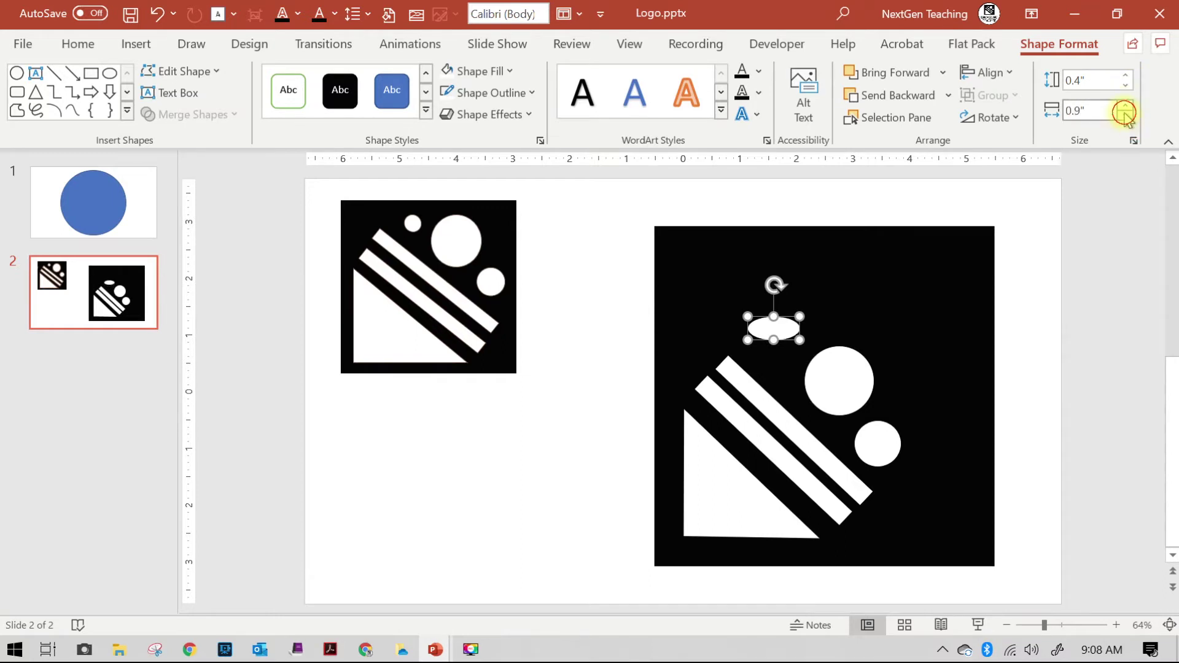
pyautogui.click(1126, 115)
pyautogui.click(1125, 115)
pyautogui.click(1125, 116)
pyautogui.click(1125, 116)
pyautogui.click(1125, 115)
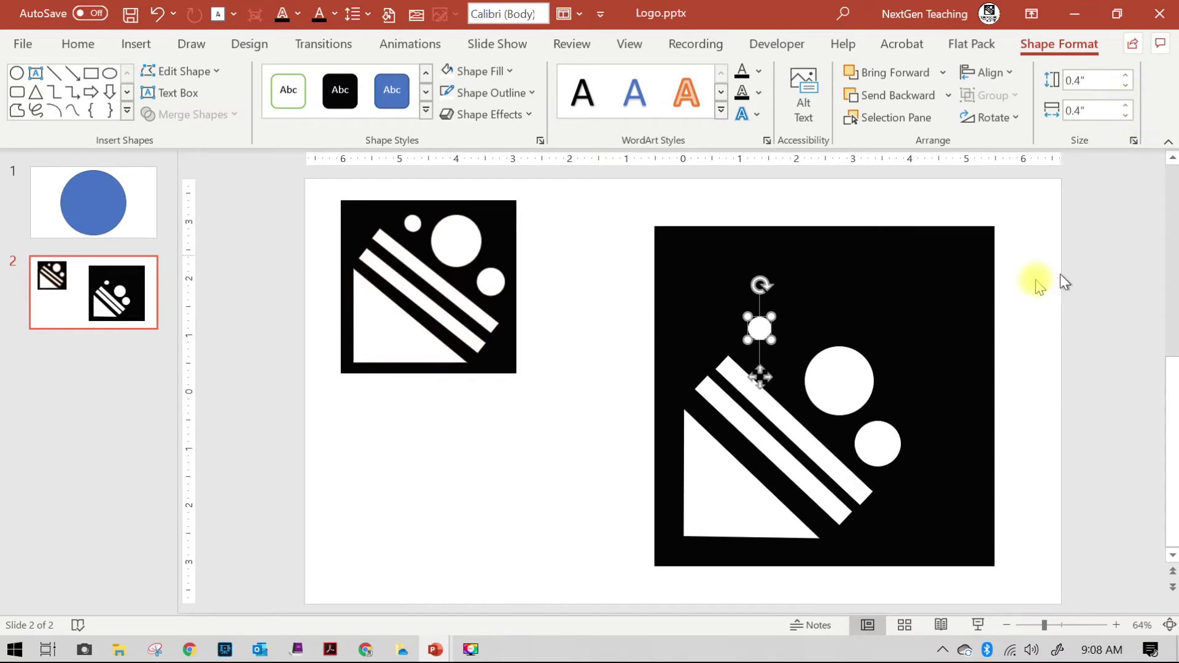
pyautogui.moveTo(760, 329); pyautogui.dragTo(777, 347)
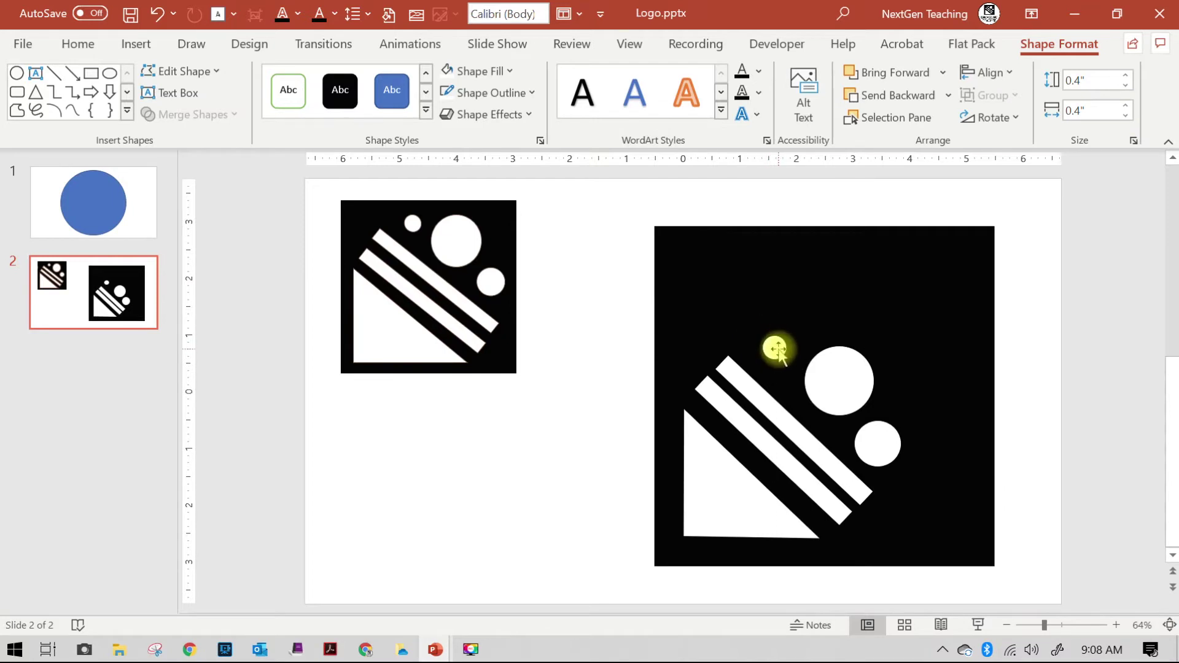
# - Nudge the large and medium circles into their final positions
pyautogui.click(837, 384)
pyautogui.moveTo(861, 385); pyautogui.dragTo(853, 382)
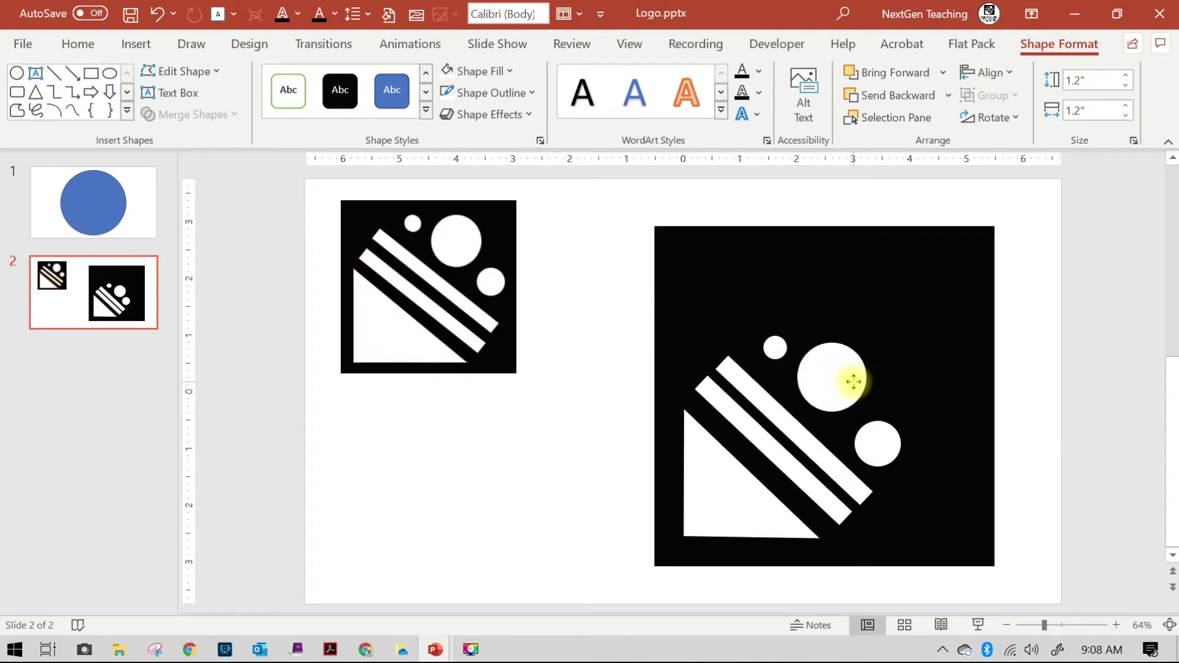
pyautogui.click(875, 443)
pyautogui.moveTo(876, 448); pyautogui.dragTo(879, 448)
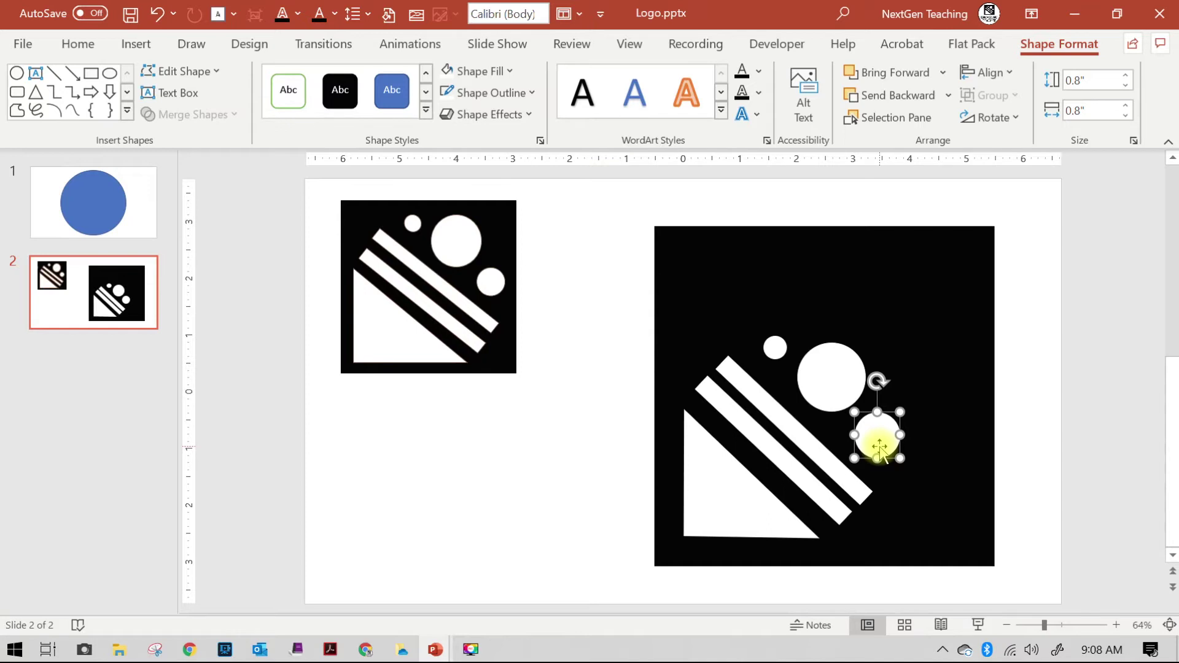
# - Resize the black square background to about 4.11 by 4.22 inches and fine-tune its position
pyautogui.click(982, 264)
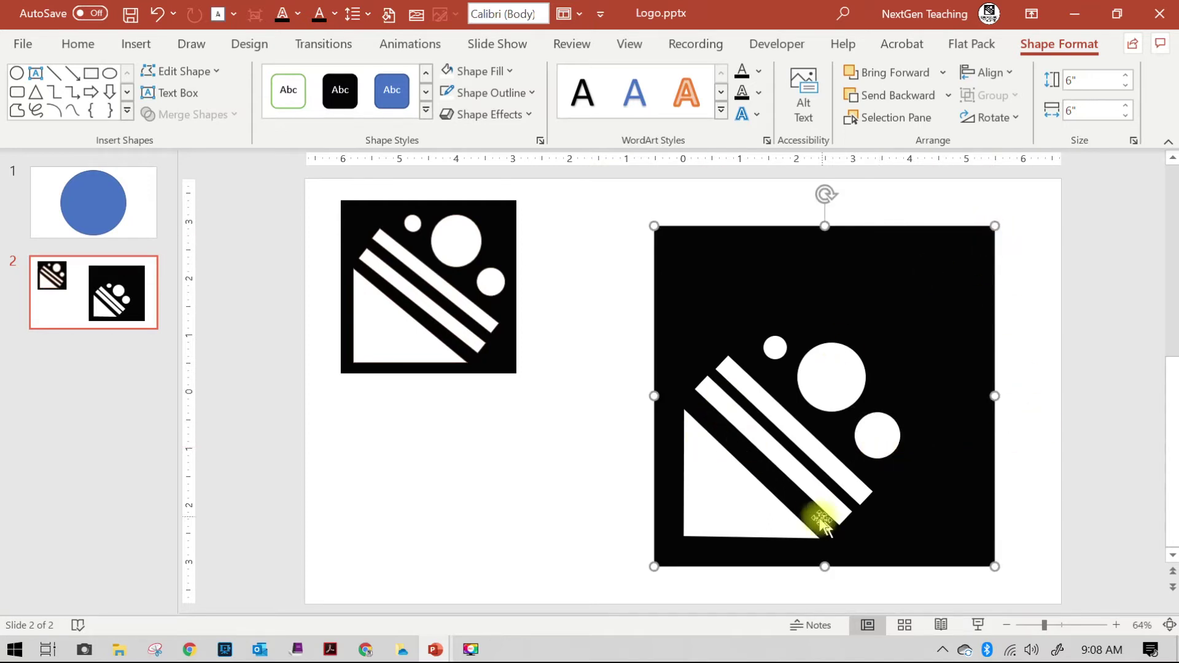
pyautogui.moveTo(653, 226); pyautogui.dragTo(683, 302)
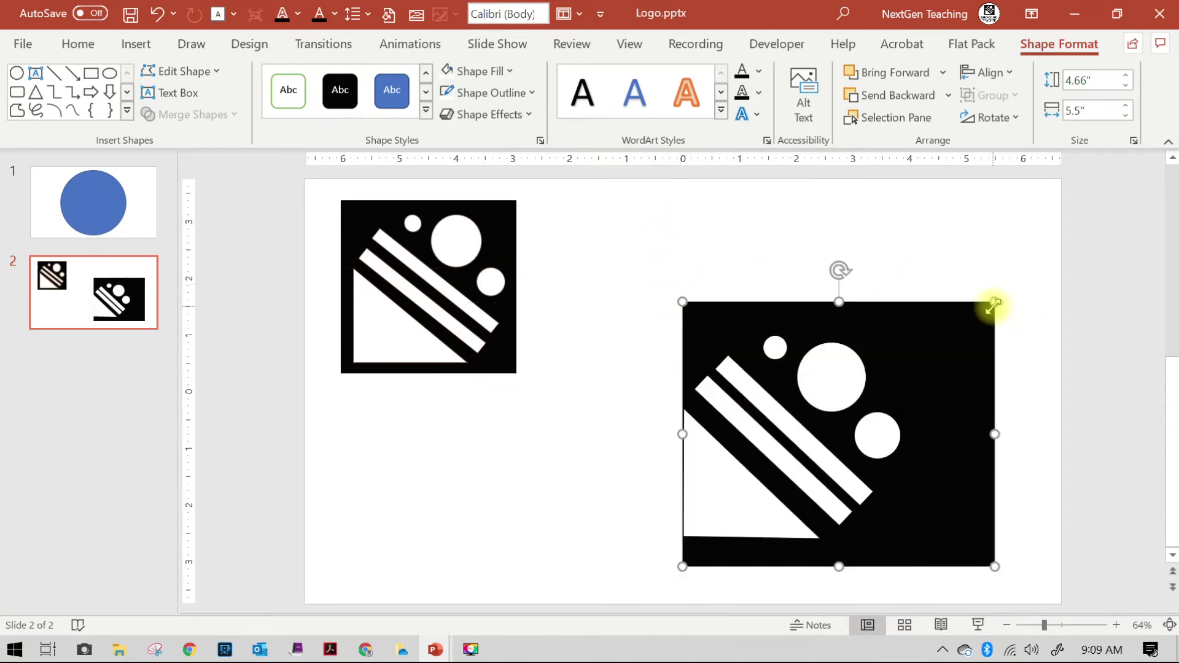
pyautogui.moveTo(994, 305); pyautogui.dragTo(888, 336)
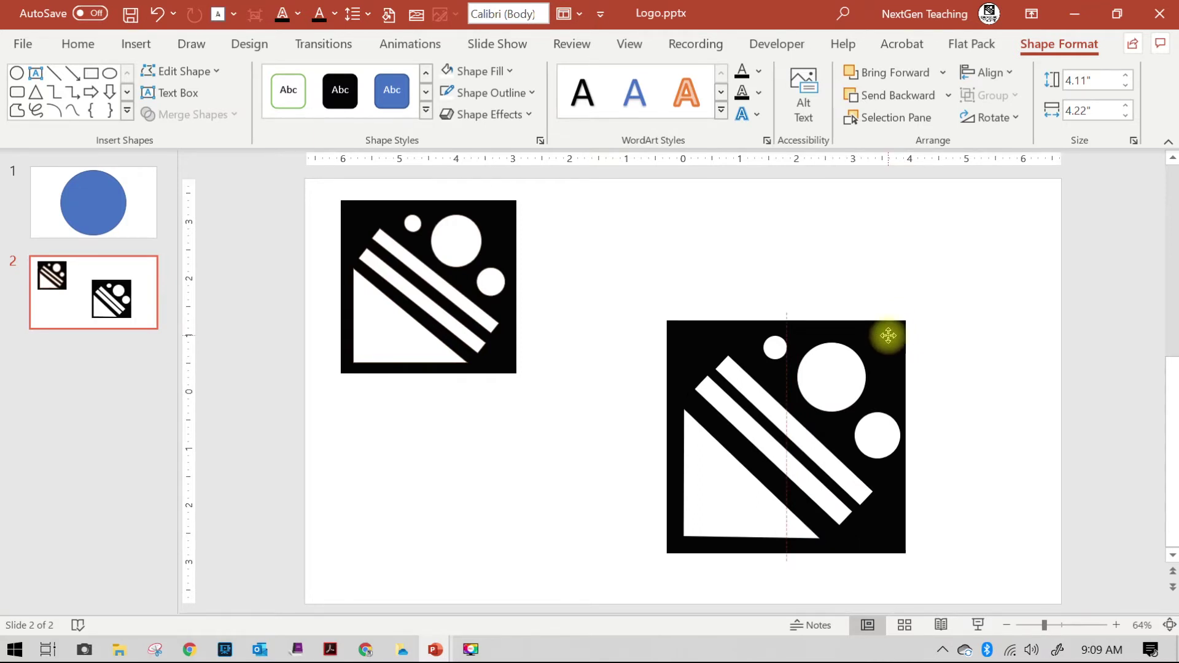
pyautogui.moveTo(888, 335); pyautogui.dragTo(887, 335)
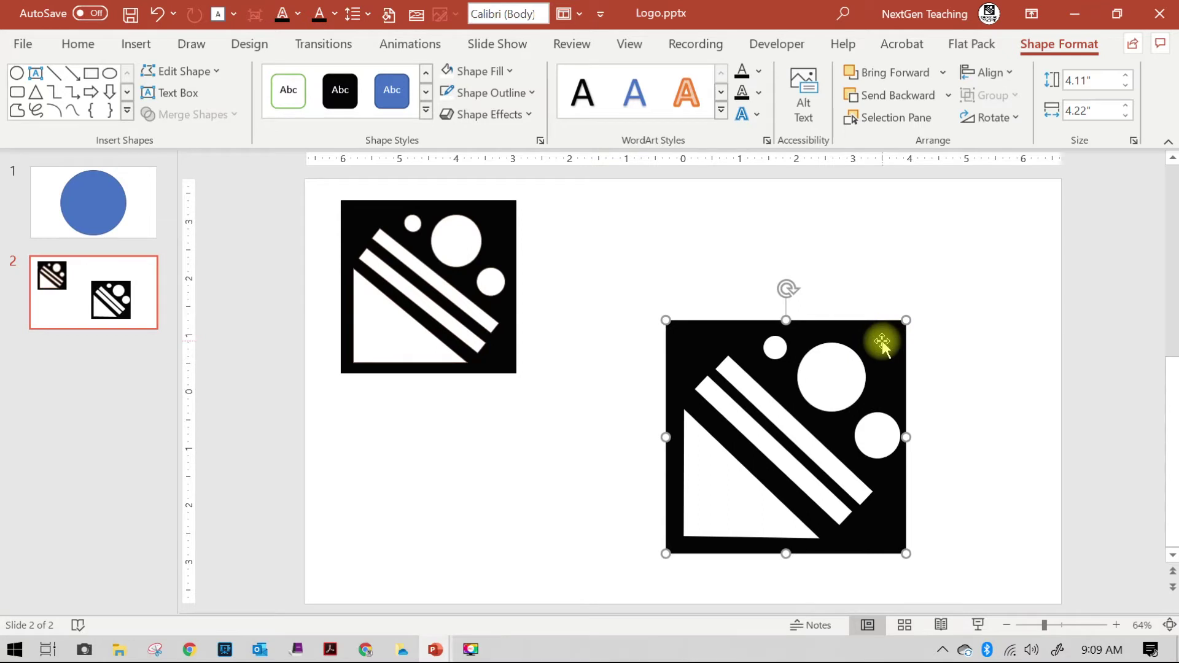
pyautogui.click(415, 241)
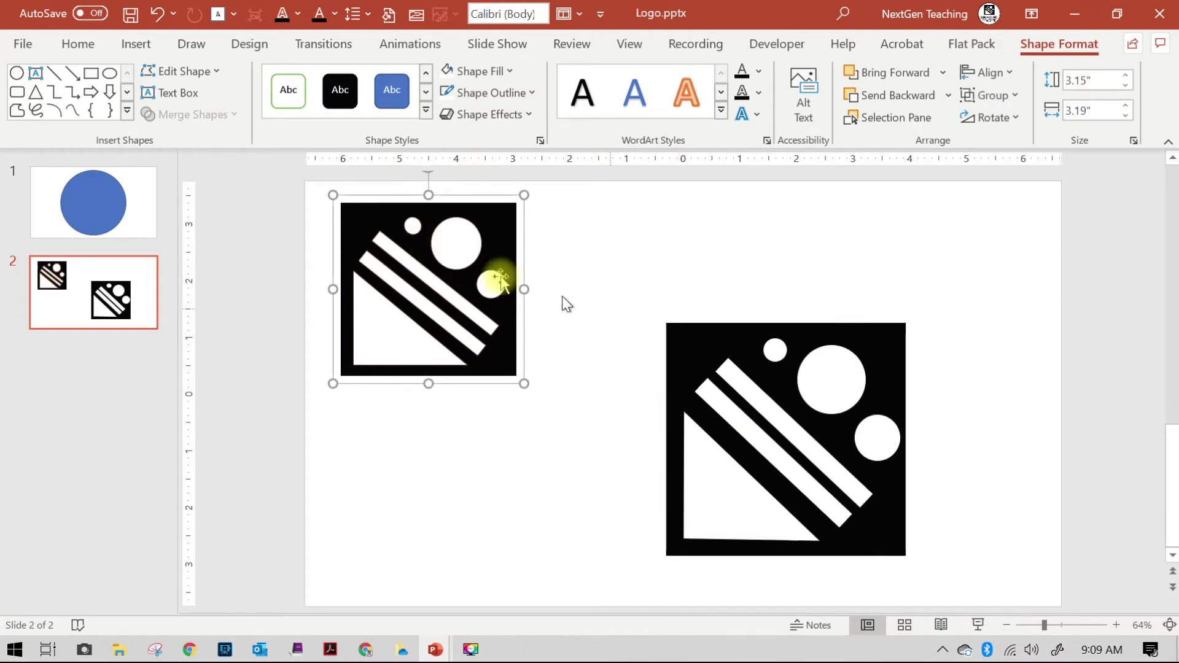
# - Paste a copy of the black square logo onto slide 1 beside the blue circle
pyautogui.hotkey('ctrl', 'c')
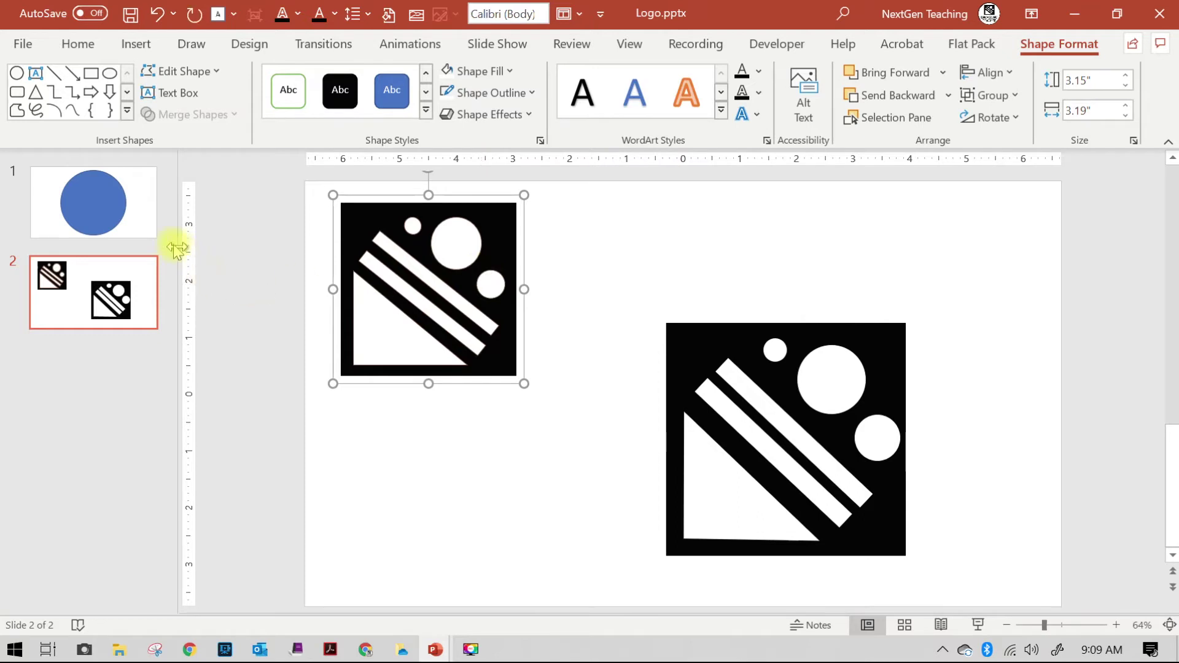
pyautogui.click(155, 236)
pyautogui.hotkey('ctrl', 'v')
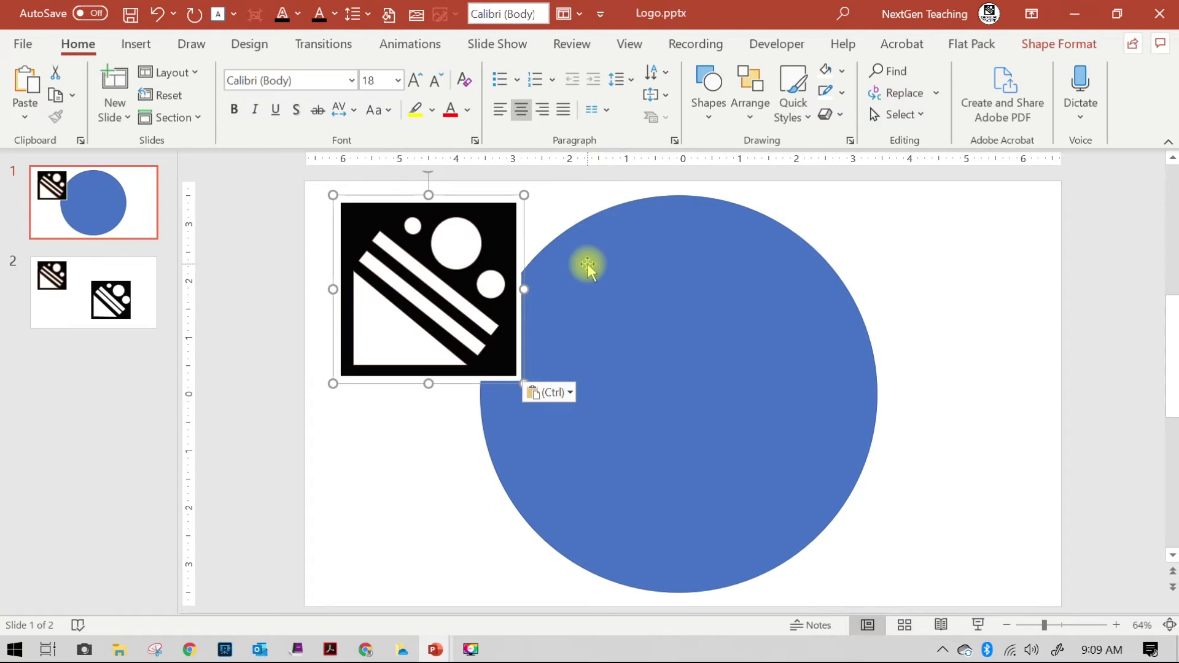
pyautogui.click(726, 272)
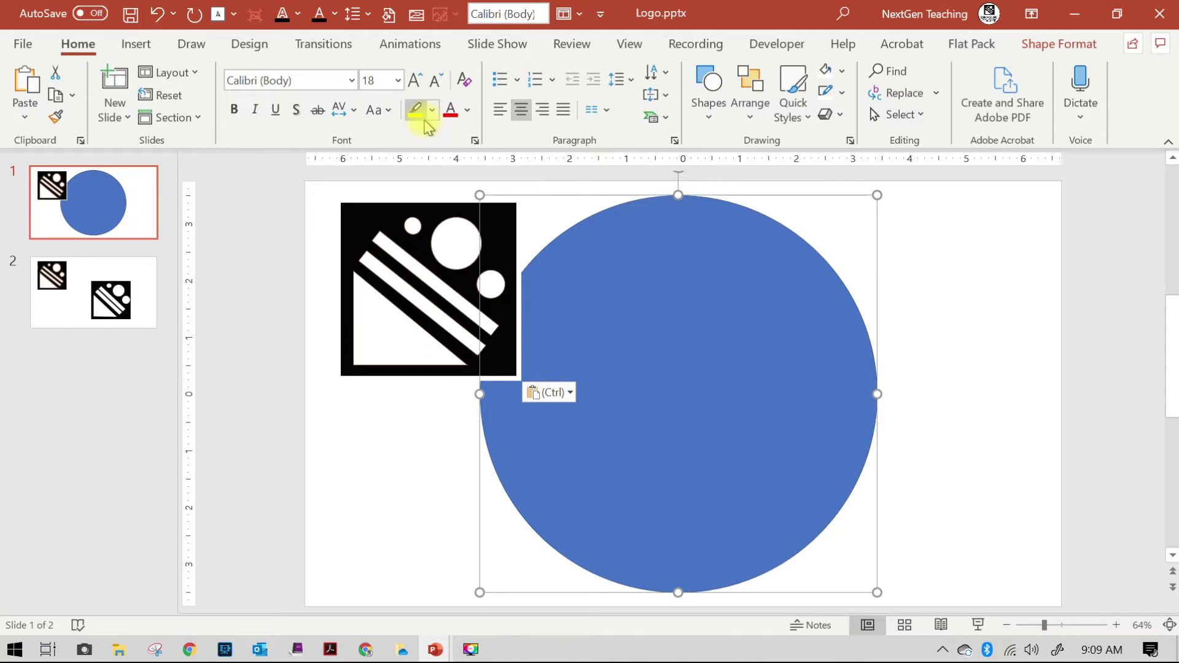
# - Set the circle's fill to No Fill and give it a dark theme-colour outline
pyautogui.click(1071, 43)
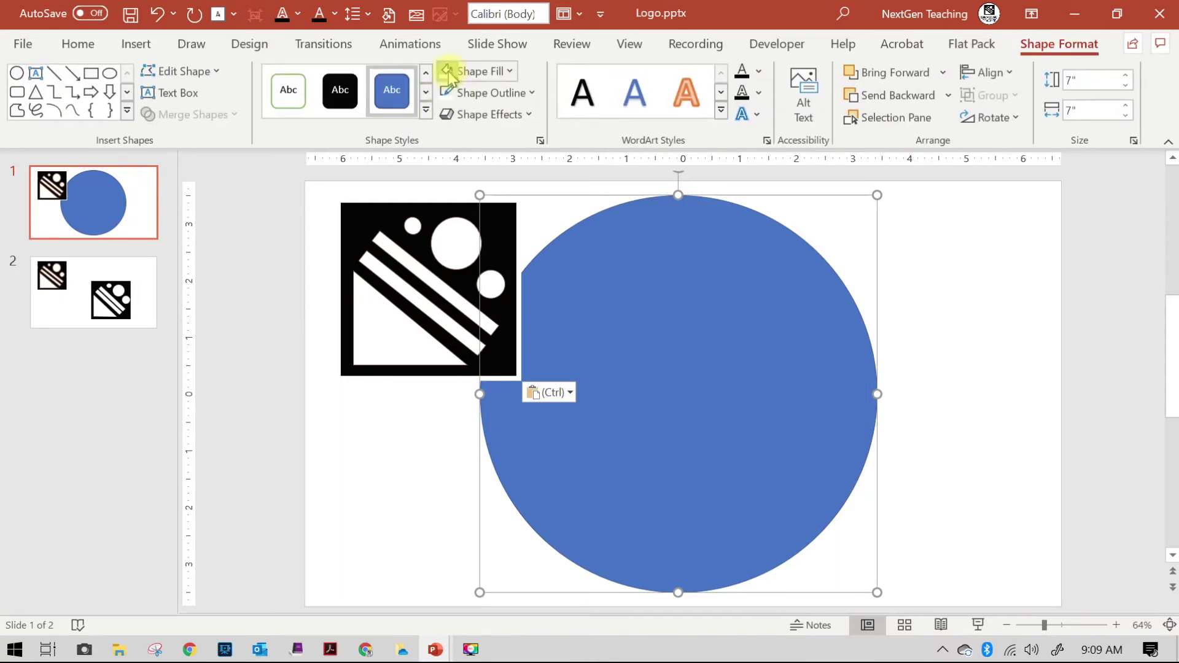
pyautogui.click(446, 72)
pyautogui.click(448, 92)
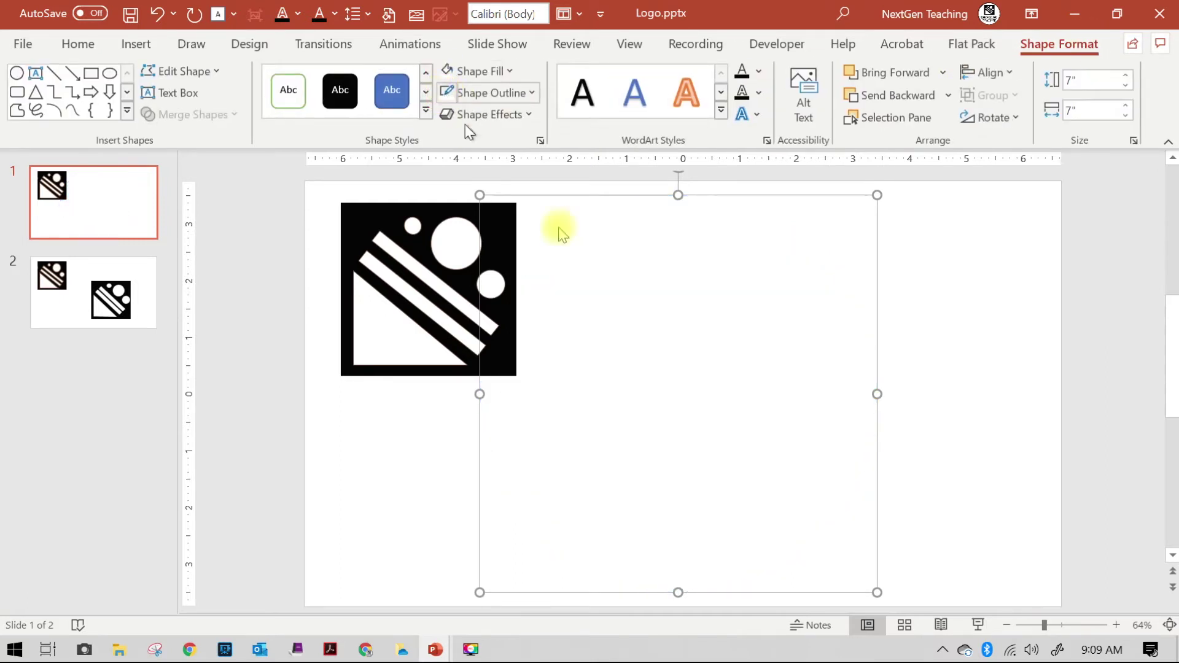
pyautogui.click(484, 95)
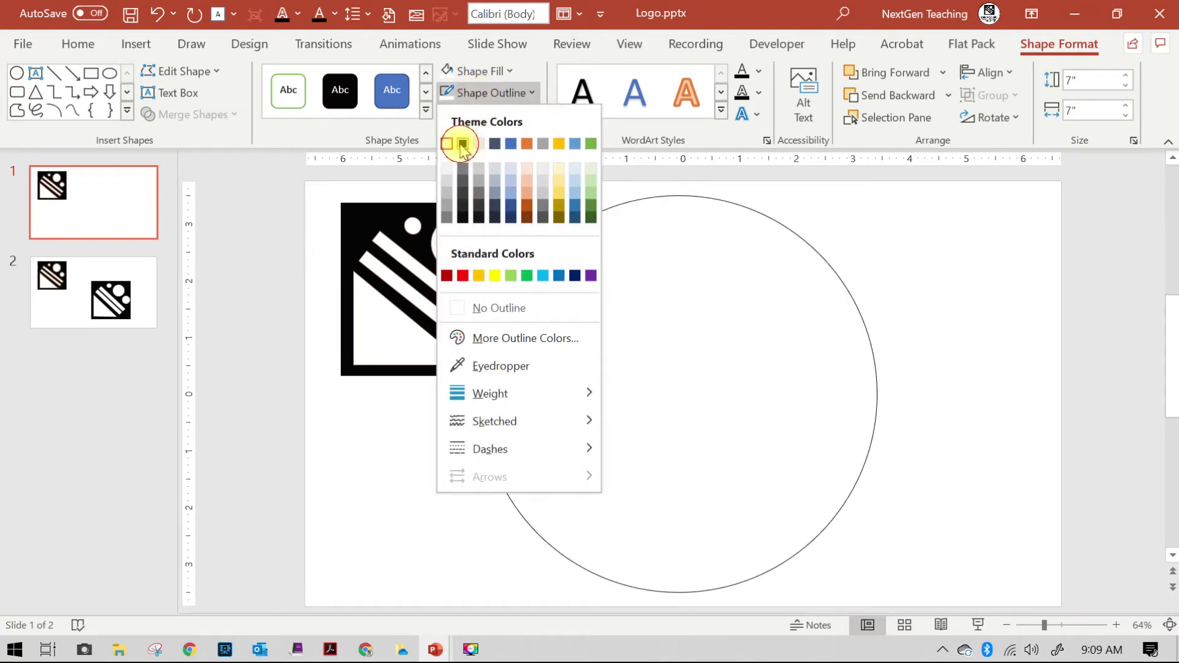
pyautogui.click(462, 144)
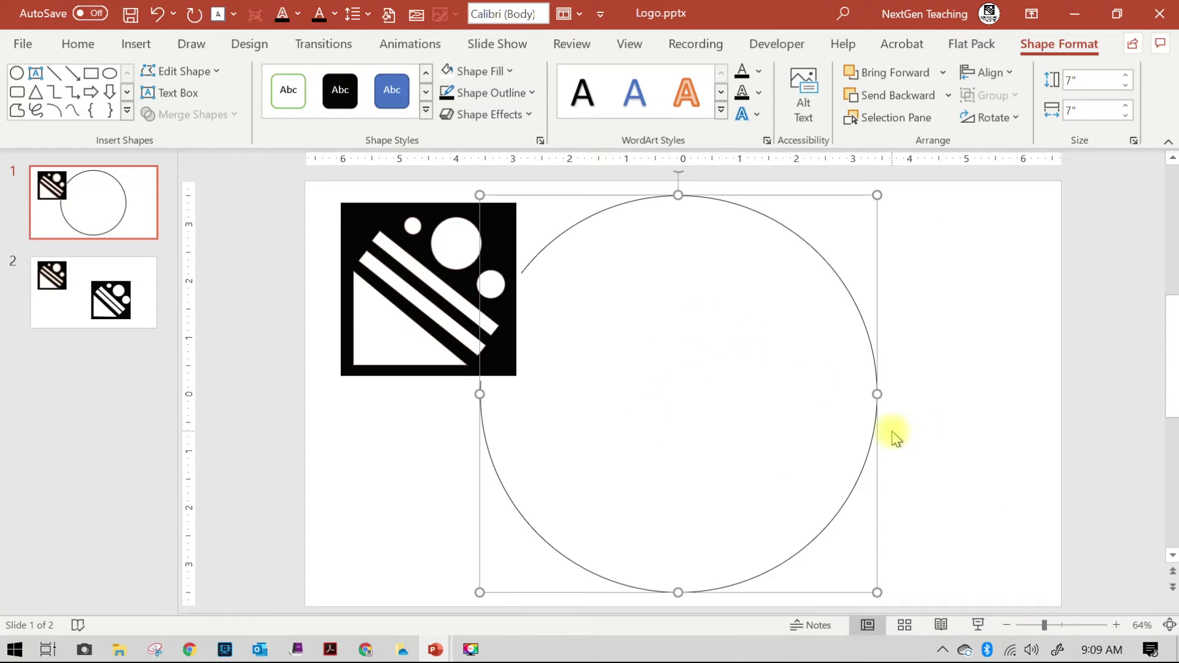
# - Paste the round ENGAGING TEACHER logo from ET LOGO.pptm onto slide 1 of Logo.pptx
pyautogui.moveTo(435, 649)
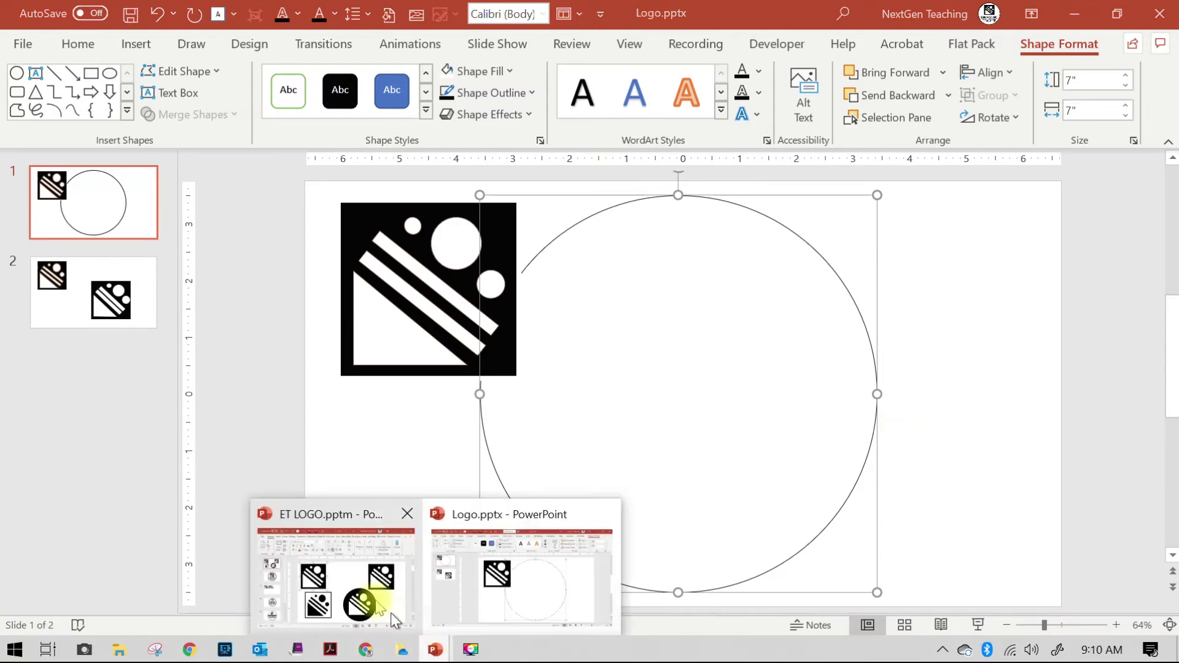
pyautogui.click(384, 589)
pyautogui.click(289, 295)
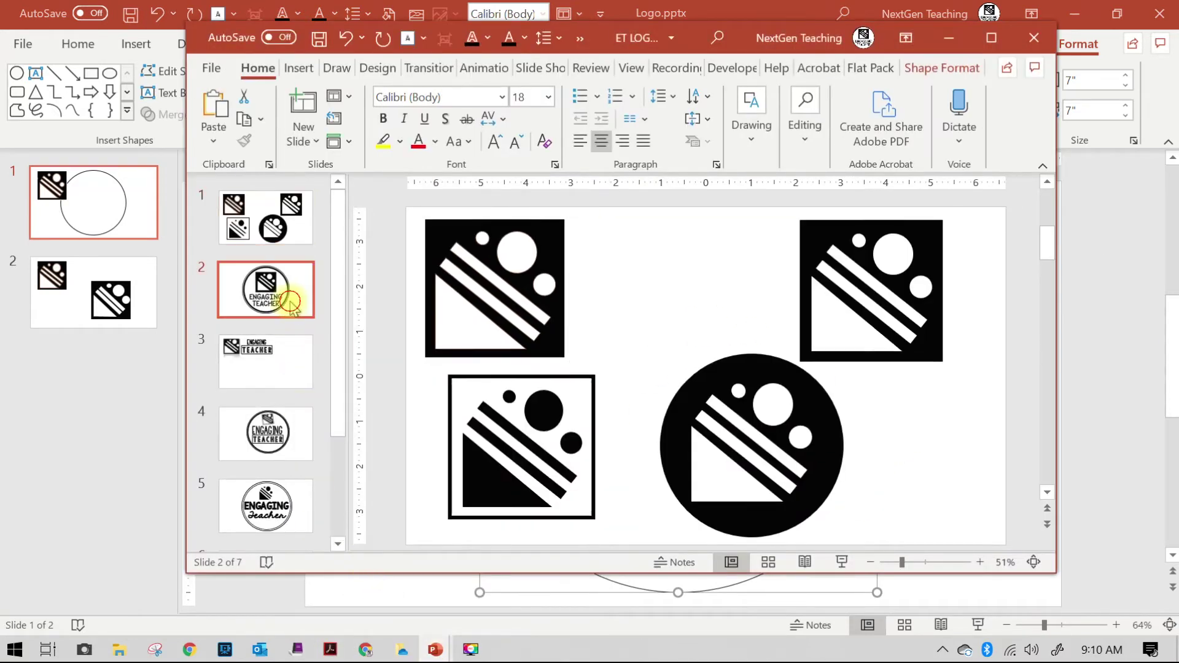
pyautogui.click(679, 322)
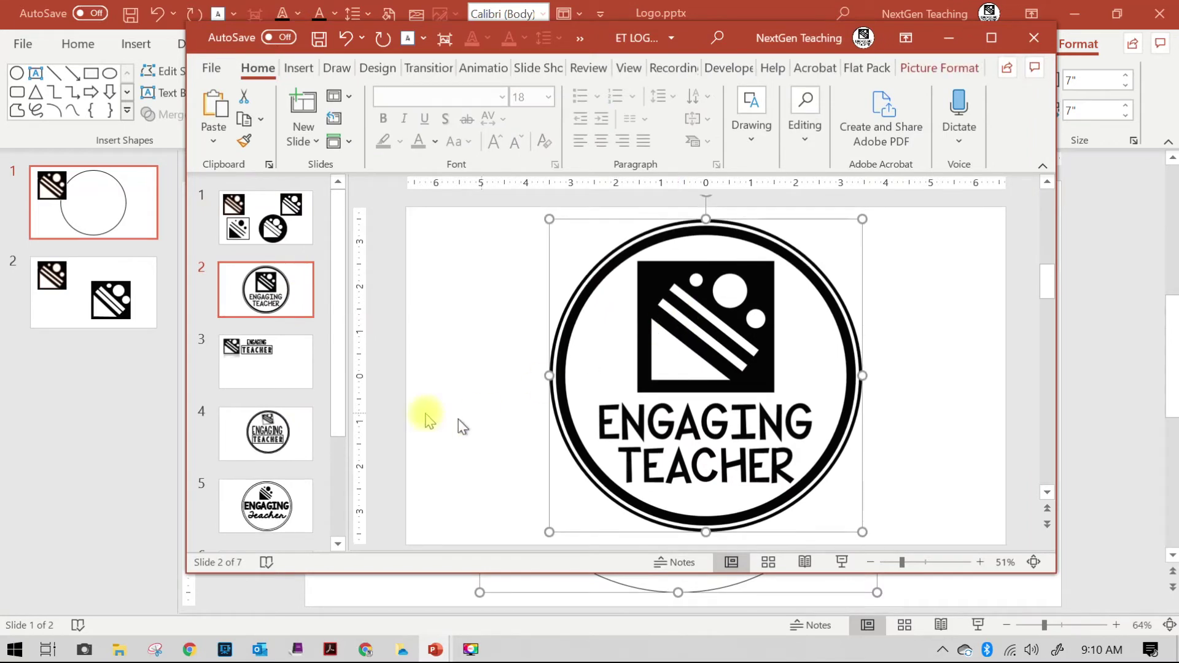
pyautogui.click(134, 186)
pyautogui.hotkey('ctrl', 'v')
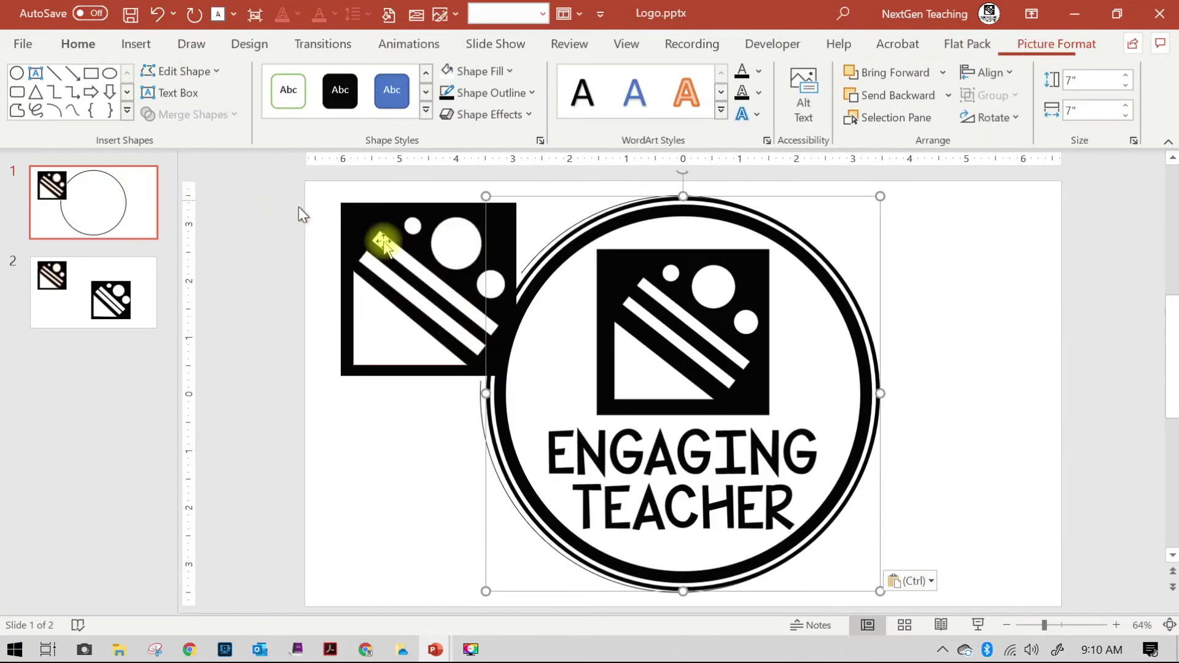
# - Shrink the round logo into the top-right corner and move the black square logo top-left
pyautogui.moveTo(740, 368); pyautogui.dragTo(862, 341)
pyautogui.moveTo(805, 308); pyautogui.dragTo(982, 280)
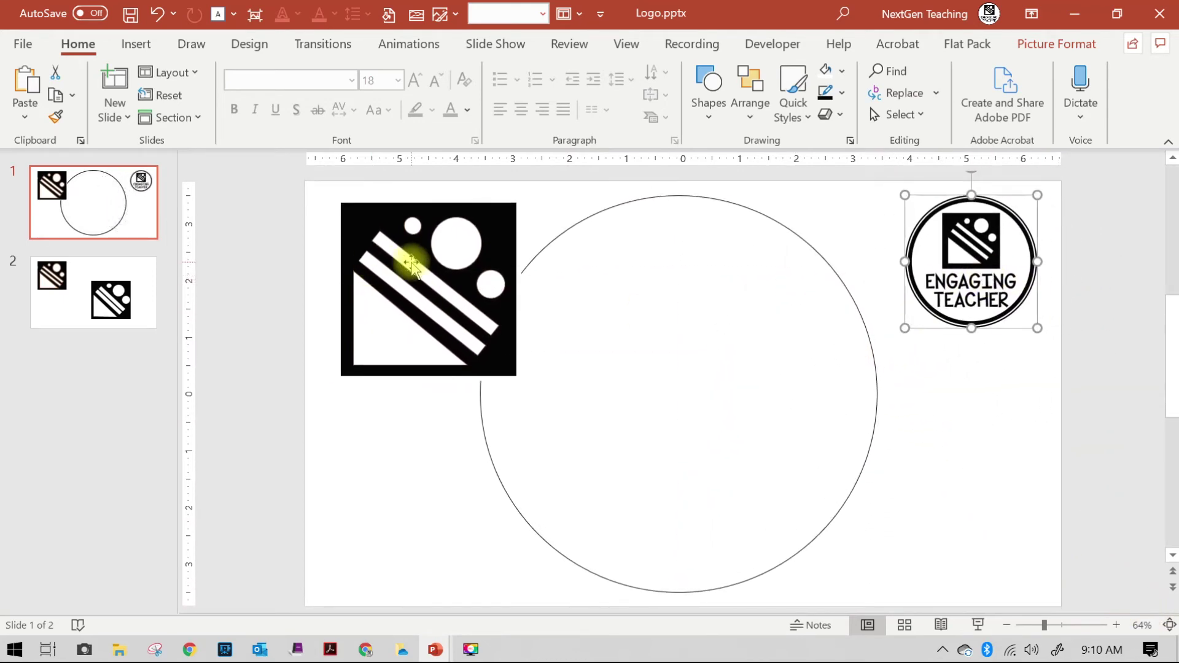
pyautogui.moveTo(412, 264); pyautogui.dragTo(256, 231)
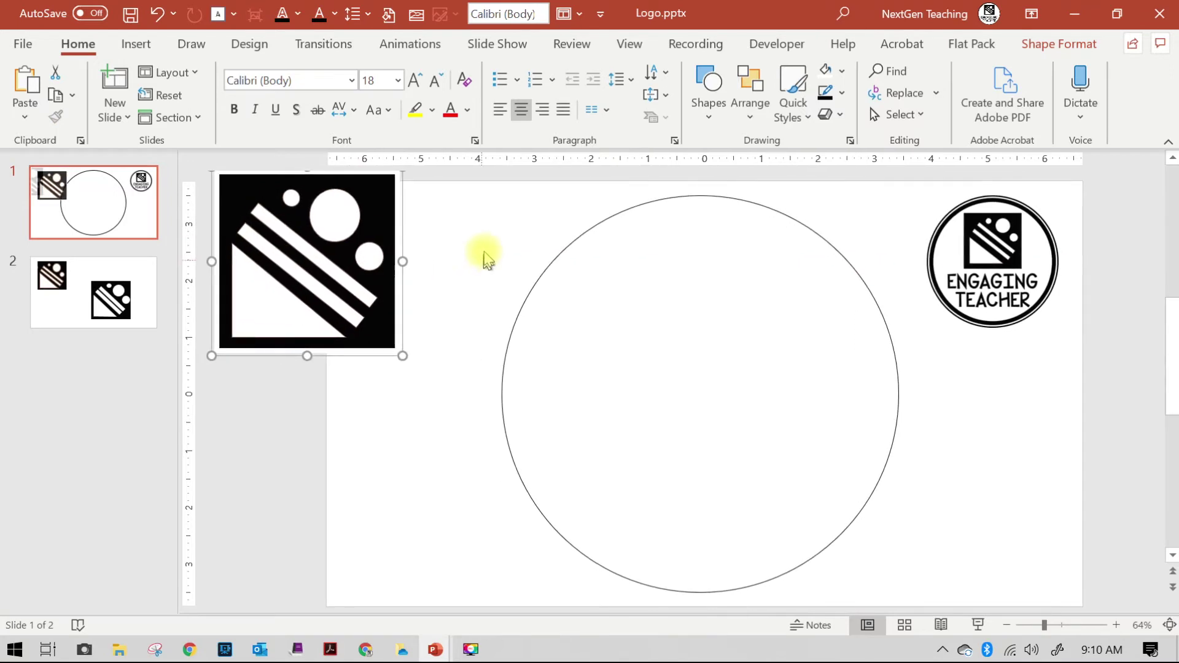
pyautogui.click(569, 246)
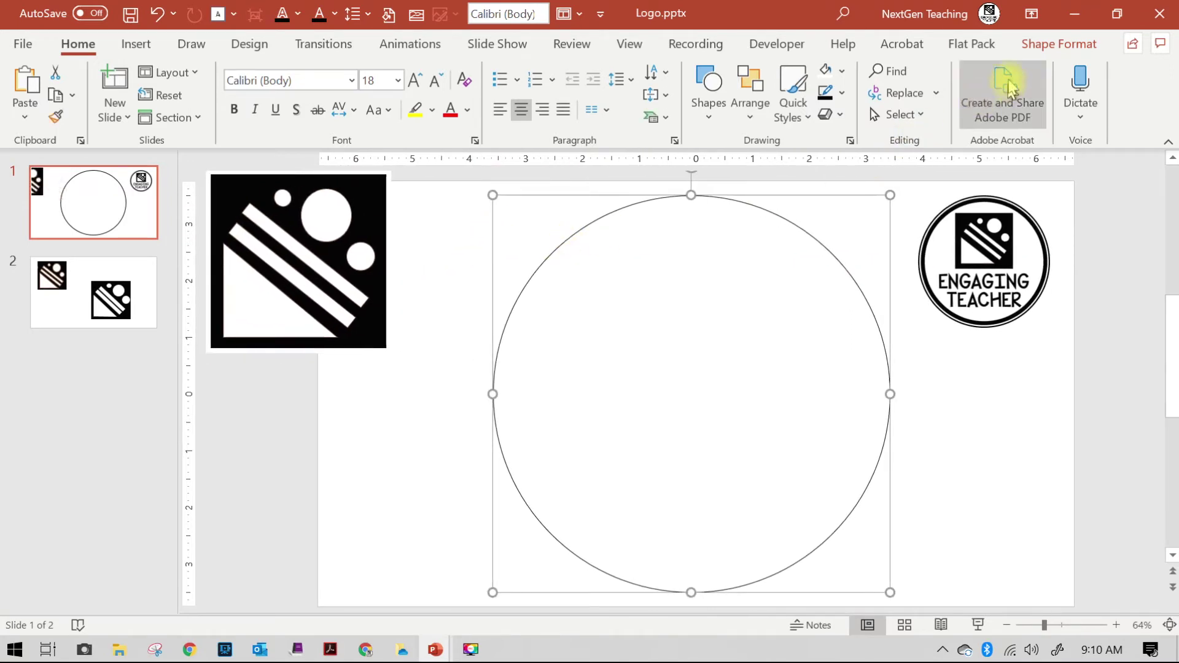
# - Set the circle's outline width to 24.25 pt in the full line settings
pyautogui.click(1060, 46)
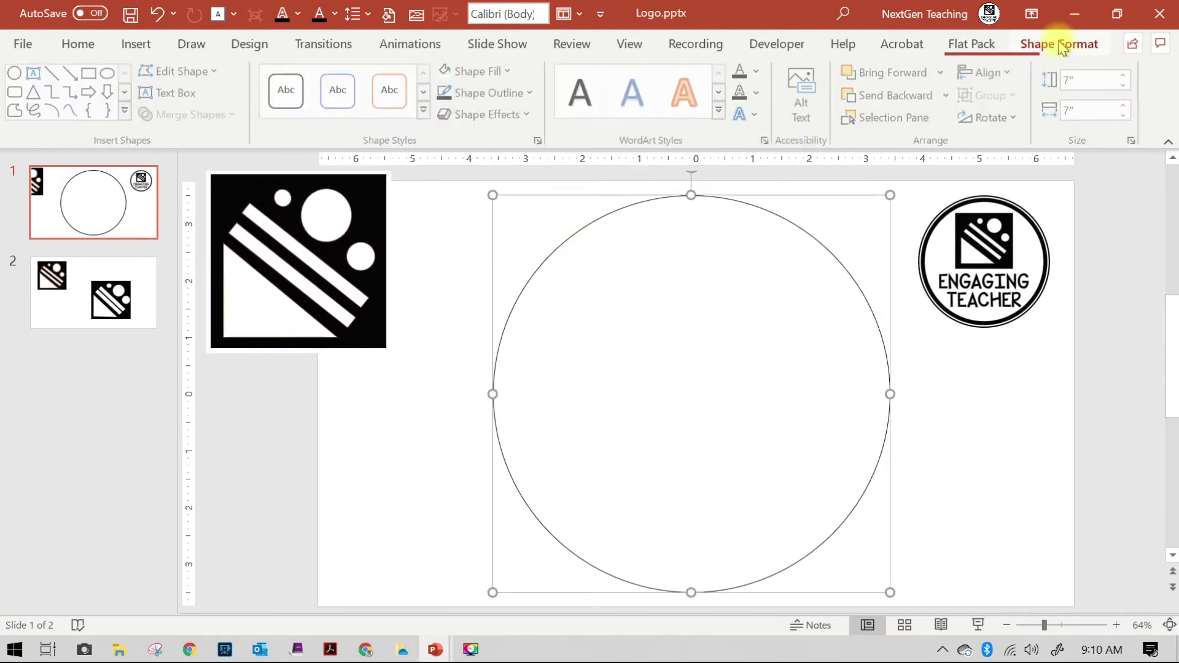
pyautogui.click(536, 93)
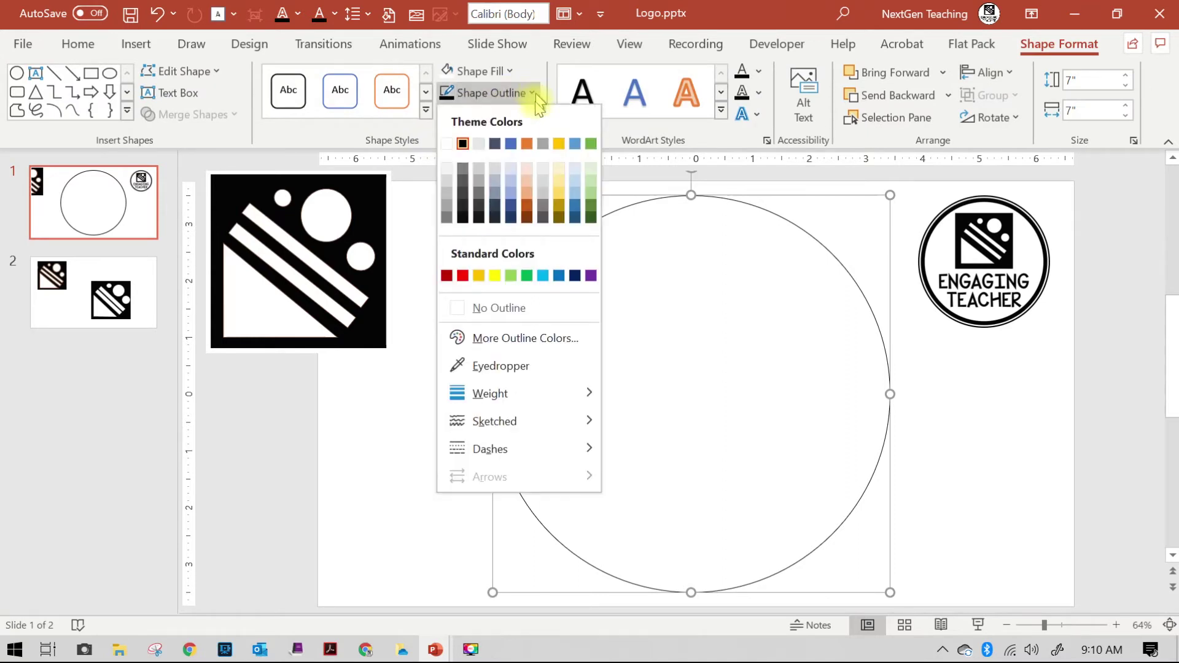
pyautogui.moveTo(534, 395)
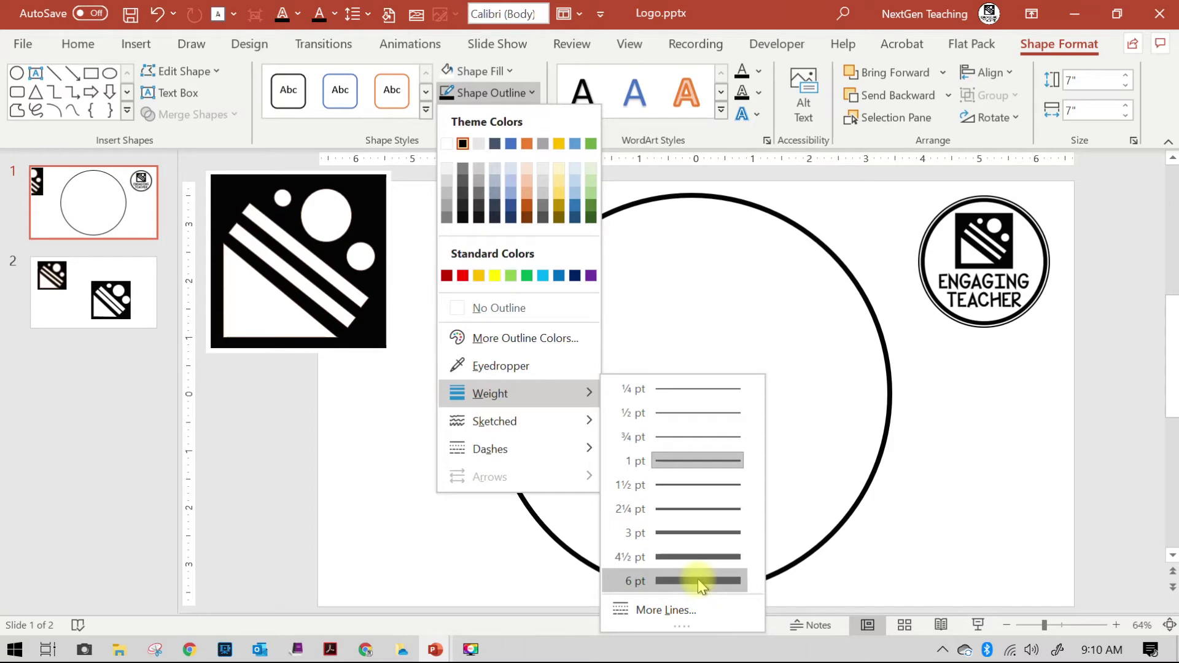
pyautogui.click(676, 610)
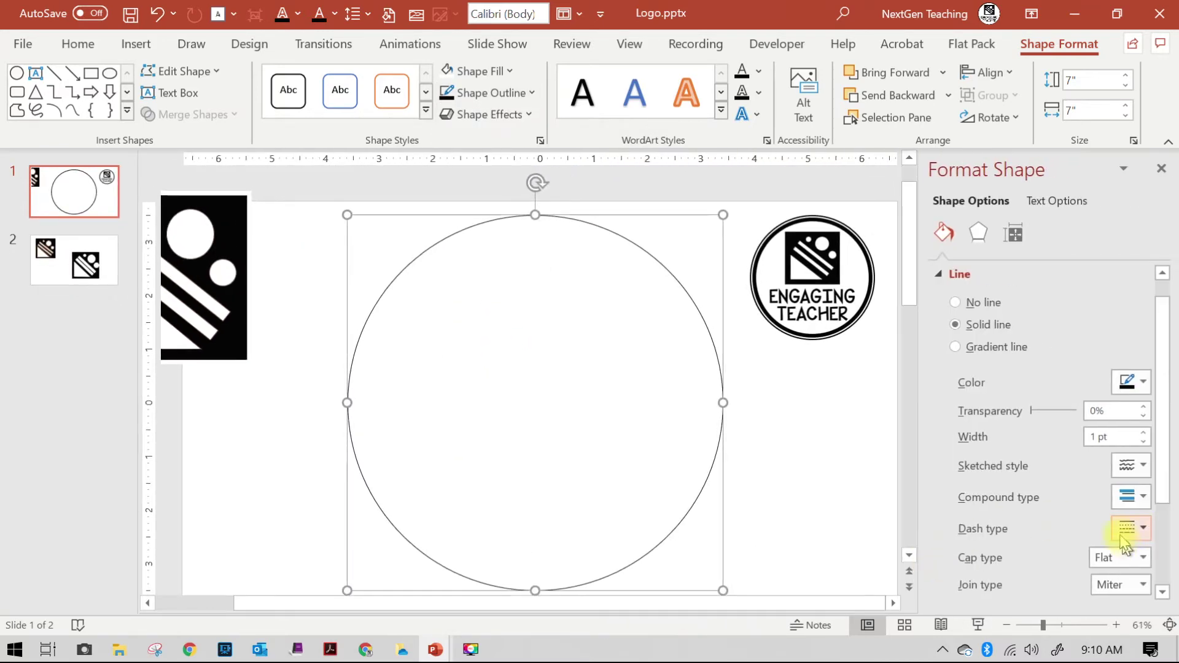
pyautogui.click(1140, 432)
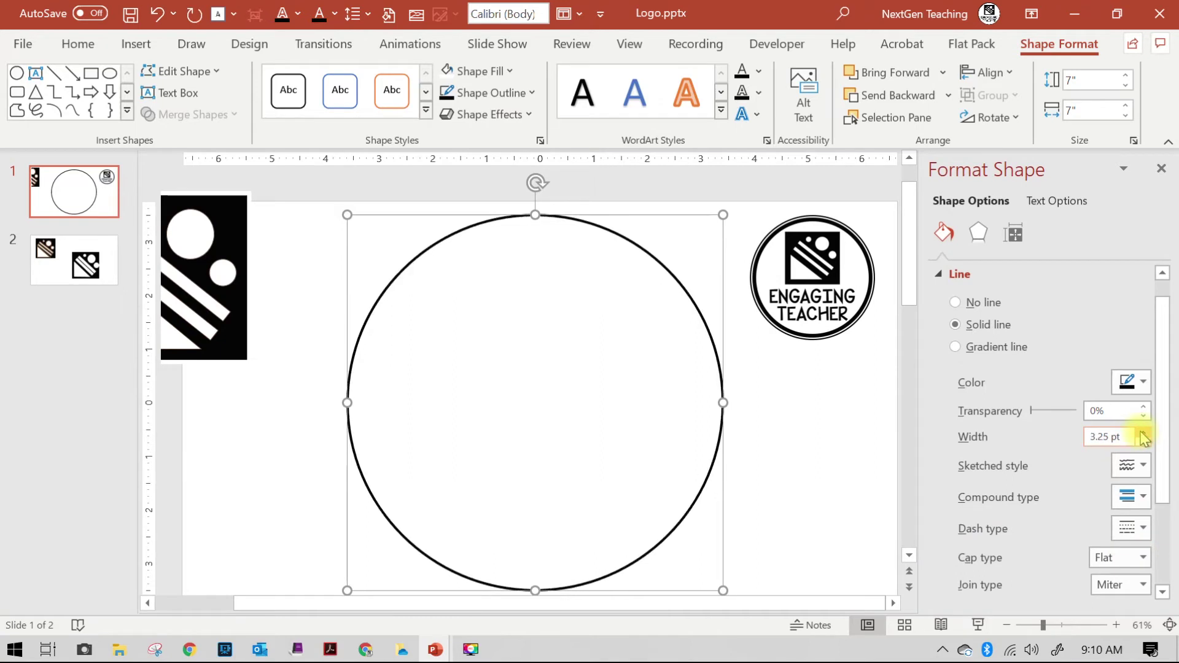
pyautogui.moveTo(1142, 437); pyautogui.dragTo(1142, 436)
pyautogui.click(1142, 436)
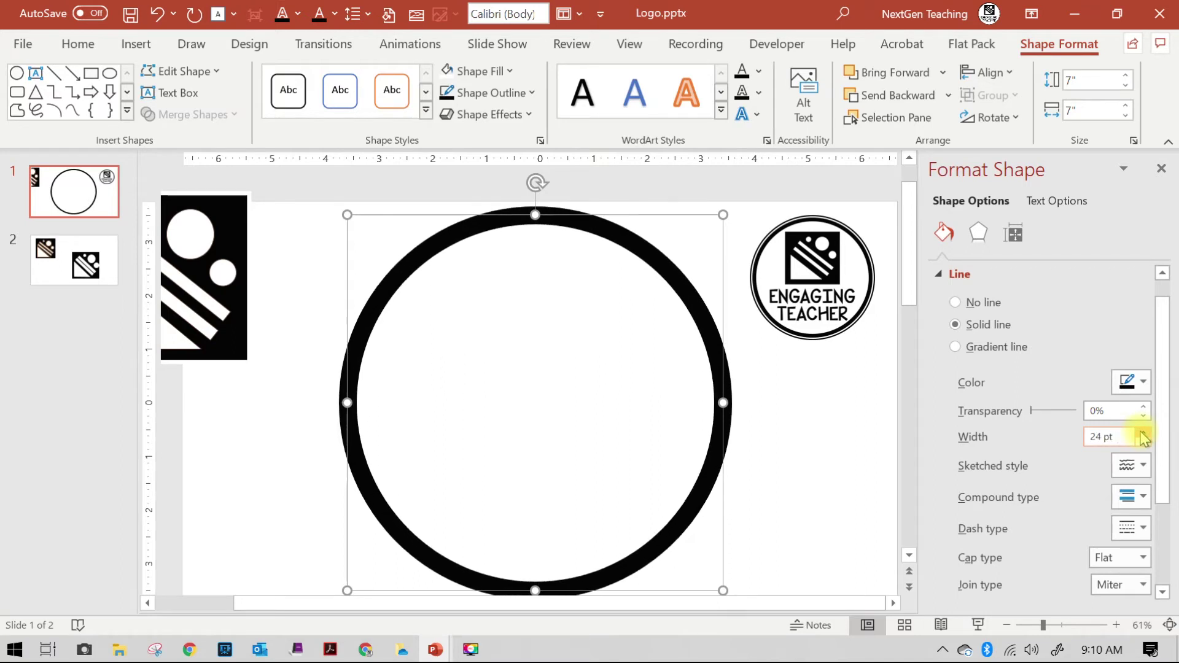
pyautogui.click(1142, 433)
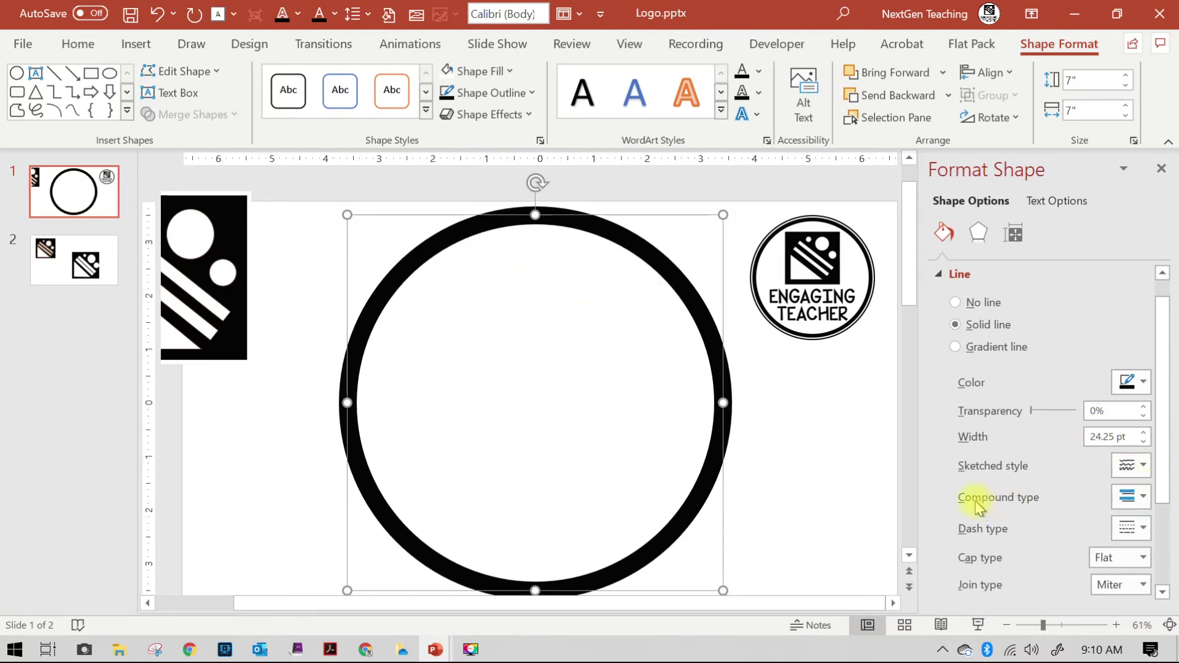
# - Set the outline's compound type to Thin Thick
pyautogui.click(1142, 498)
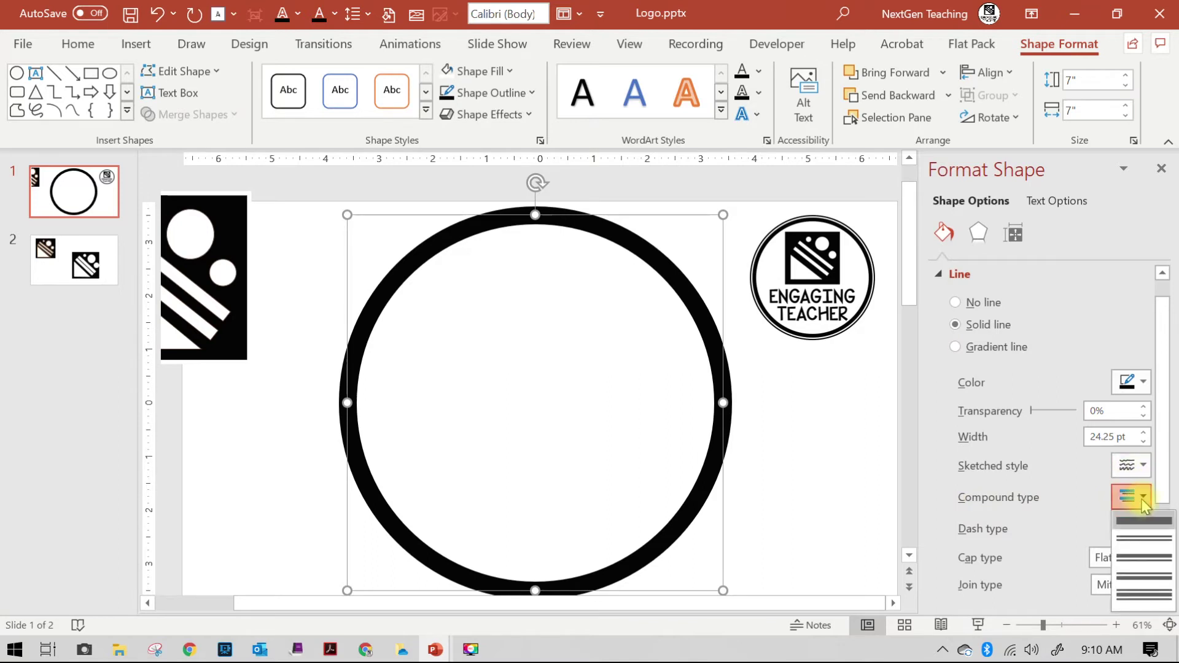
pyautogui.click(1145, 539)
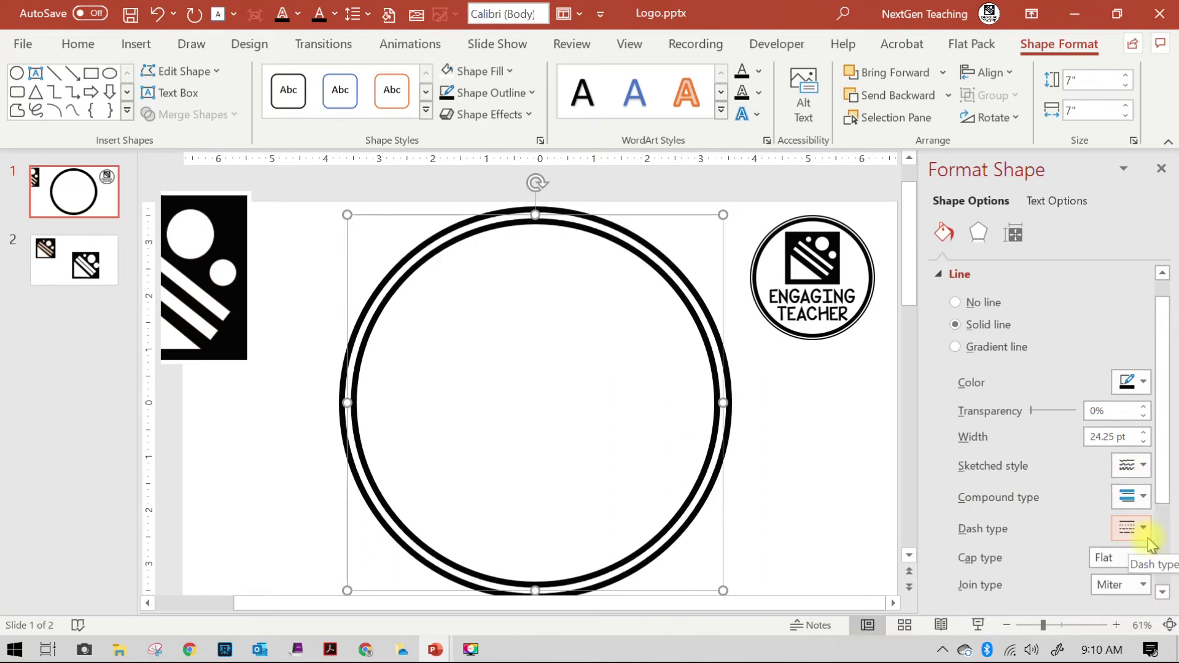
pyautogui.click(1144, 498)
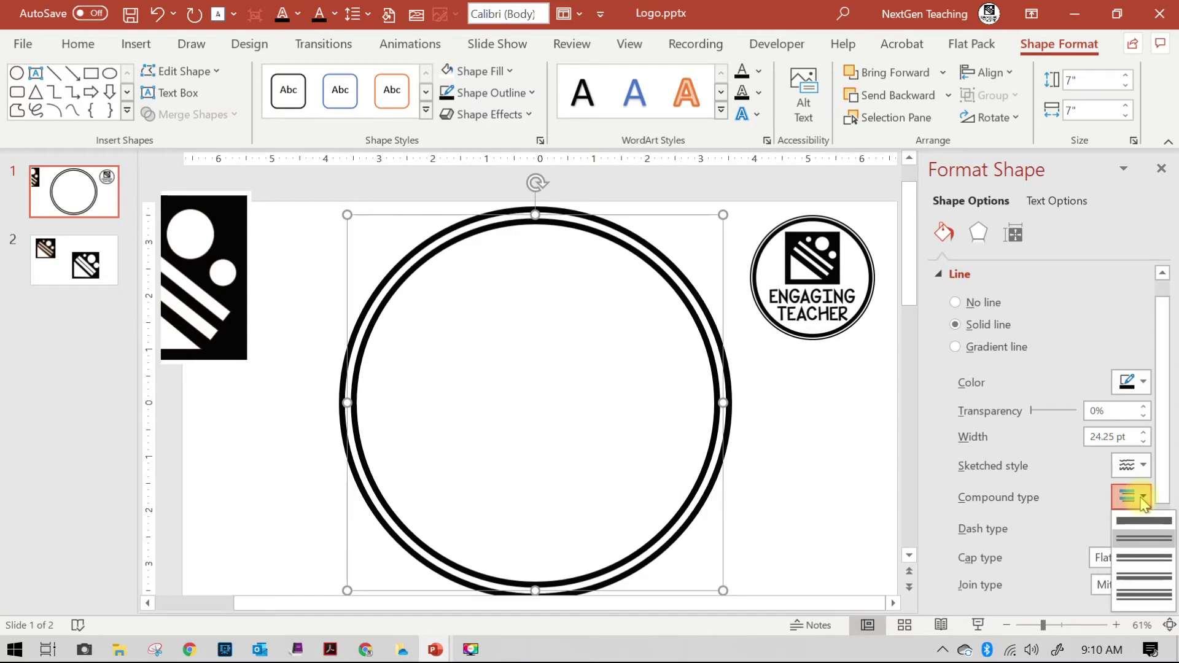
pyautogui.click(1152, 560)
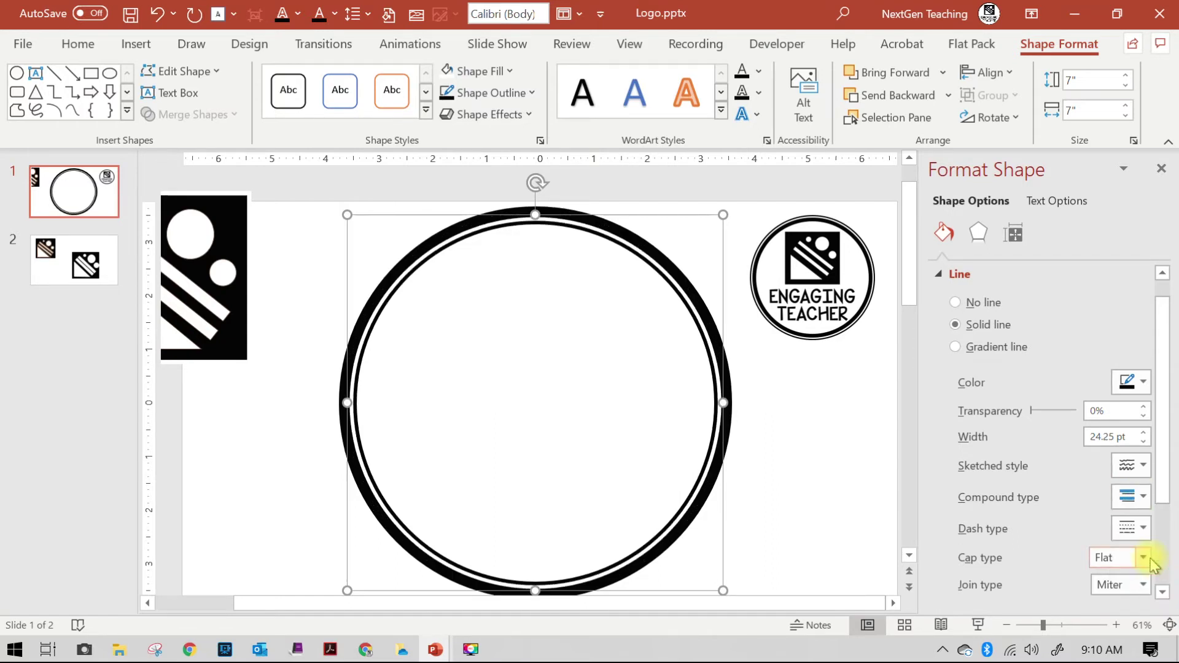
pyautogui.click(1142, 497)
pyautogui.click(1146, 581)
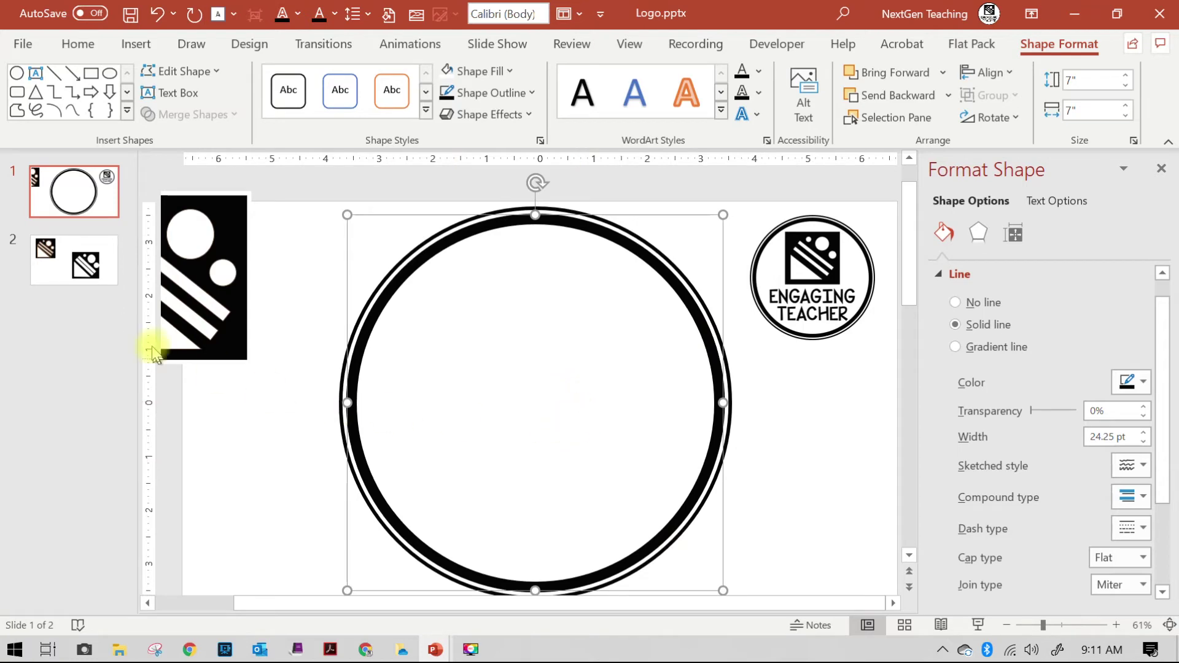
# - Move the black square logo into the circle and shrink it to 2.42 by 2.5 inches
pyautogui.moveTo(223, 336); pyautogui.dragTo(534, 407)
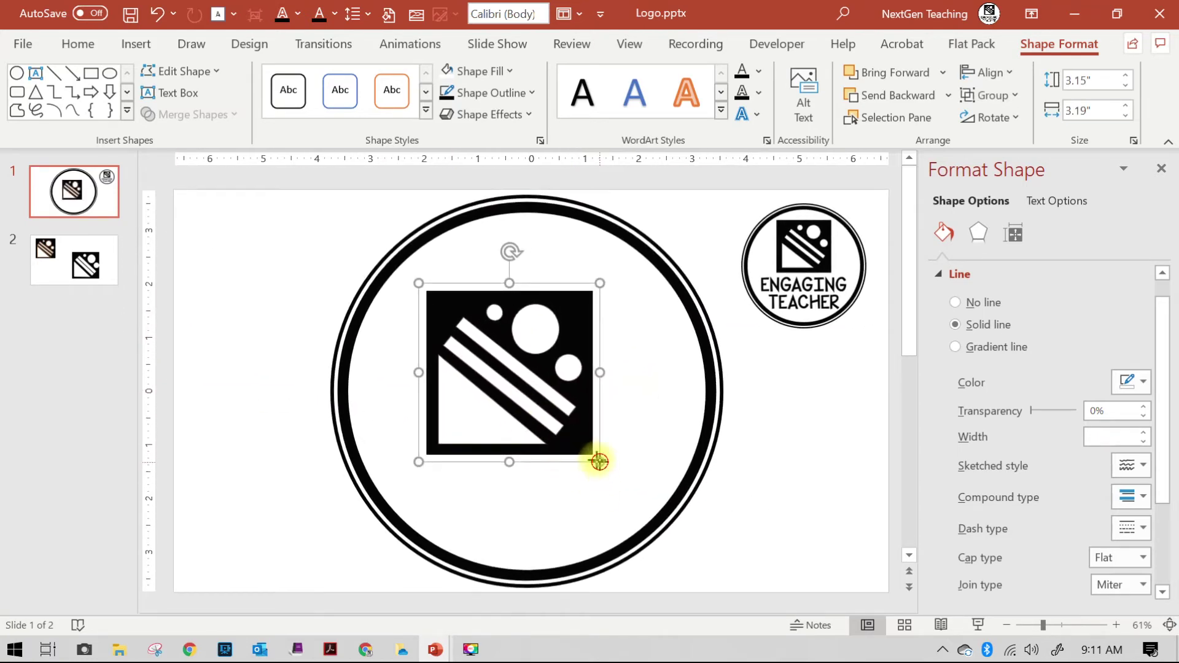
pyautogui.moveTo(600, 461); pyautogui.dragTo(554, 353)
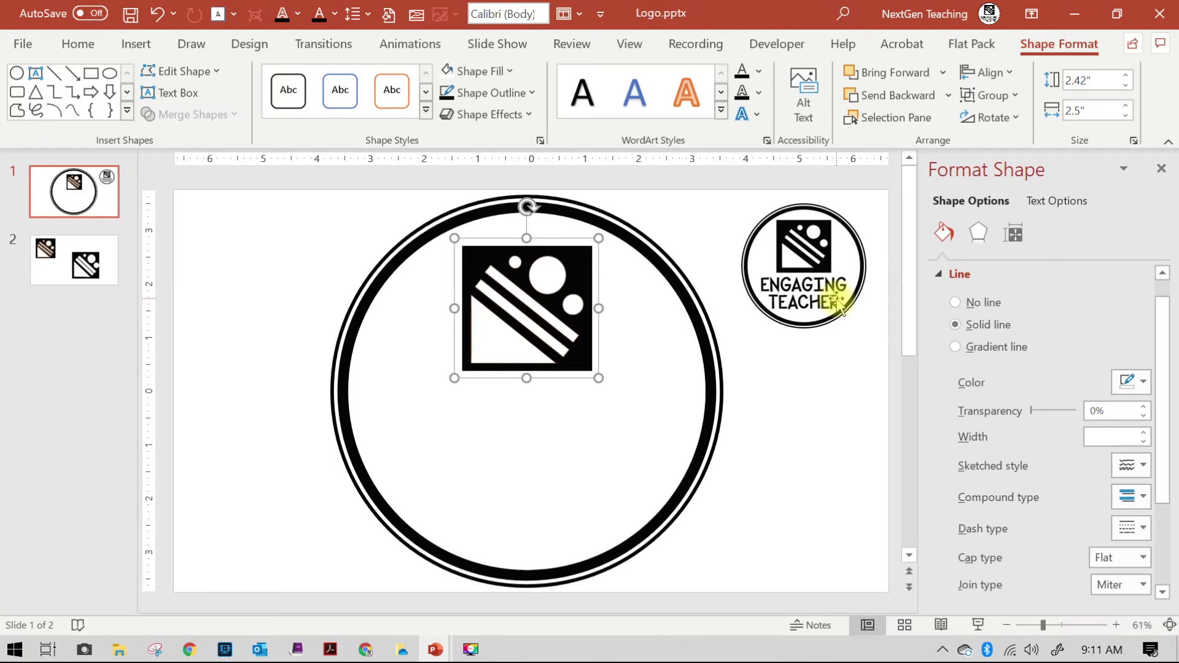
pyautogui.click(768, 453)
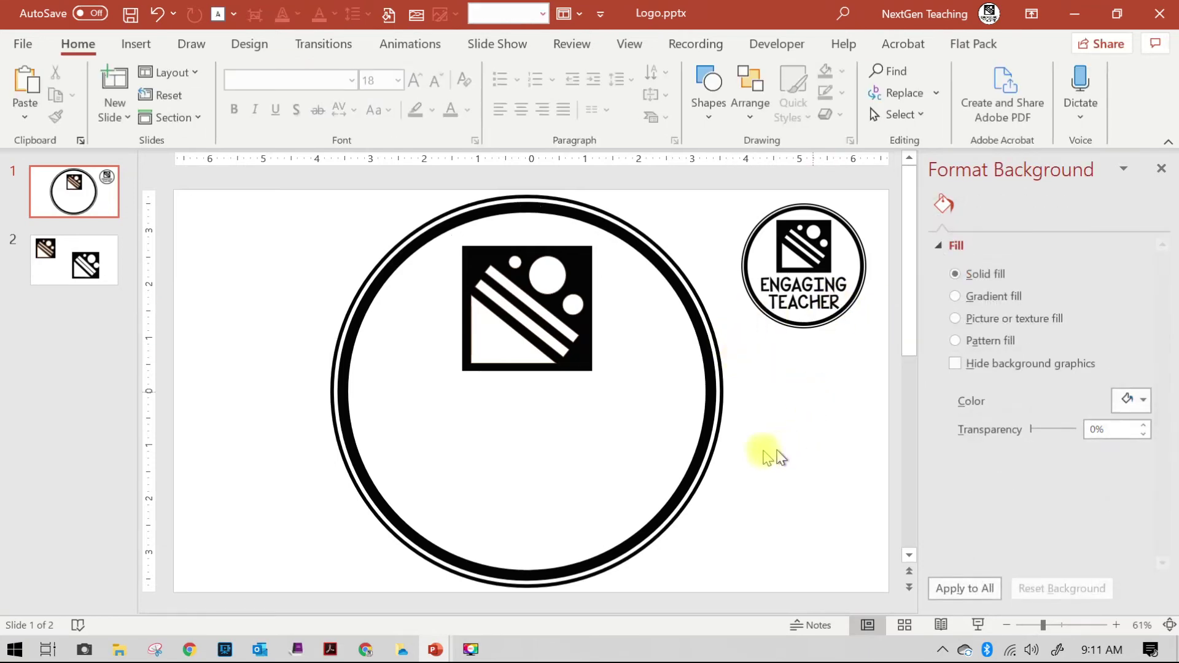
# - Draw a centred text box below the icon with ENGAGING and TEAHCER on two lines
pyautogui.click(136, 45)
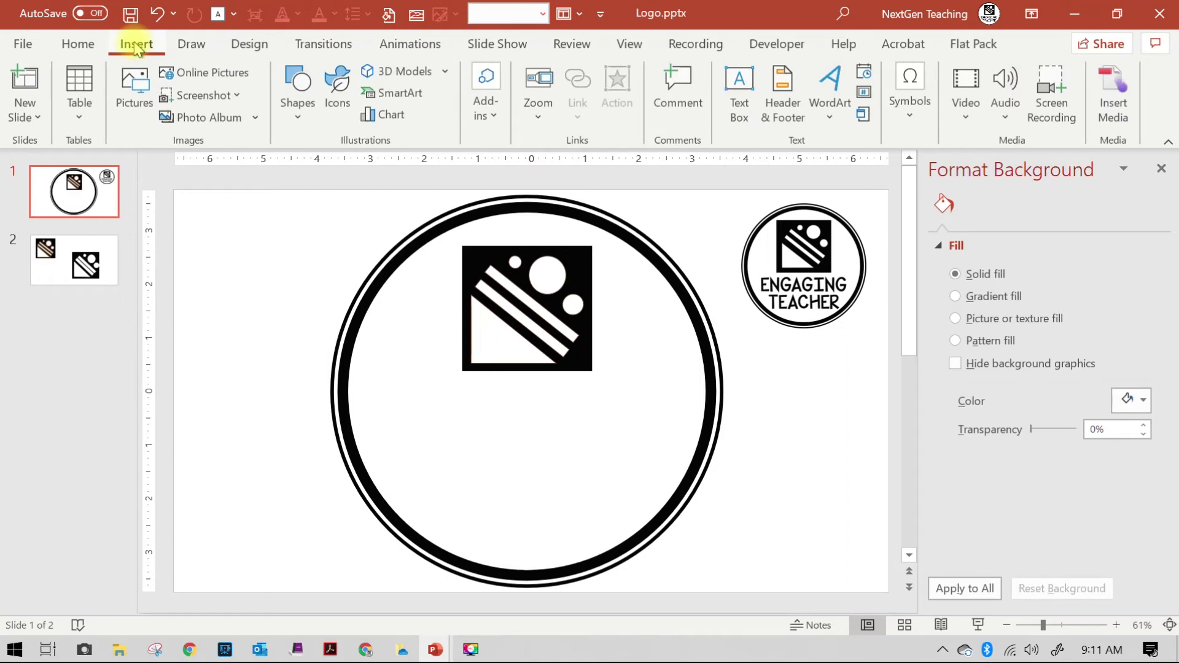
pyautogui.click(736, 101)
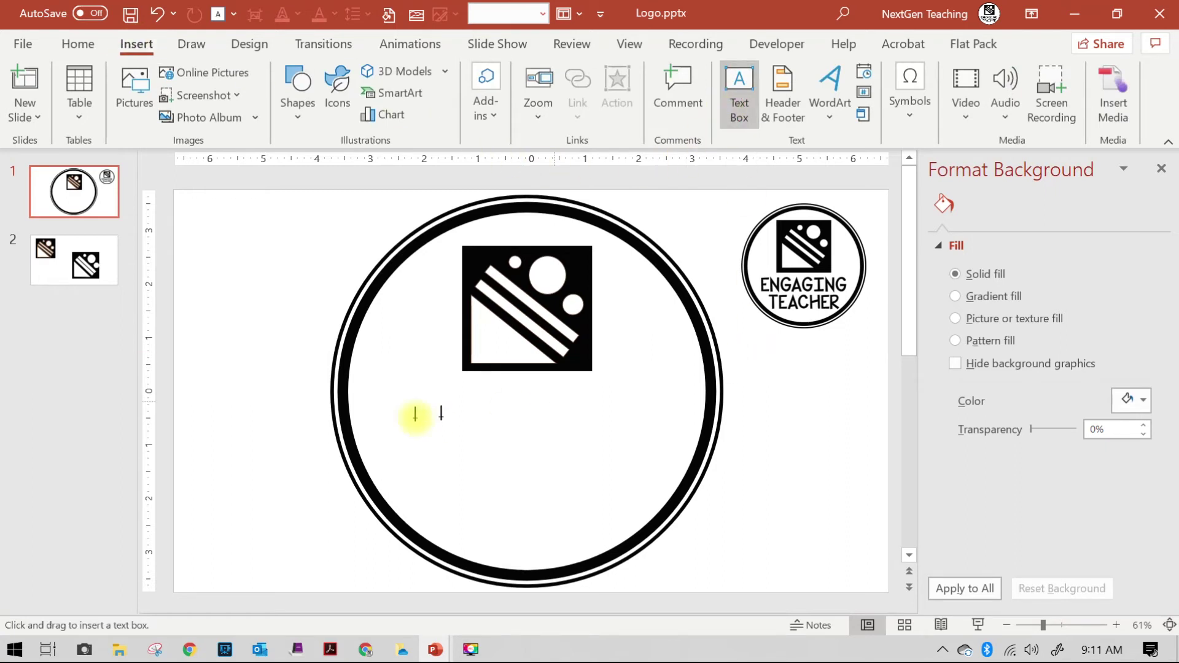
pyautogui.moveTo(384, 408); pyautogui.dragTo(683, 484)
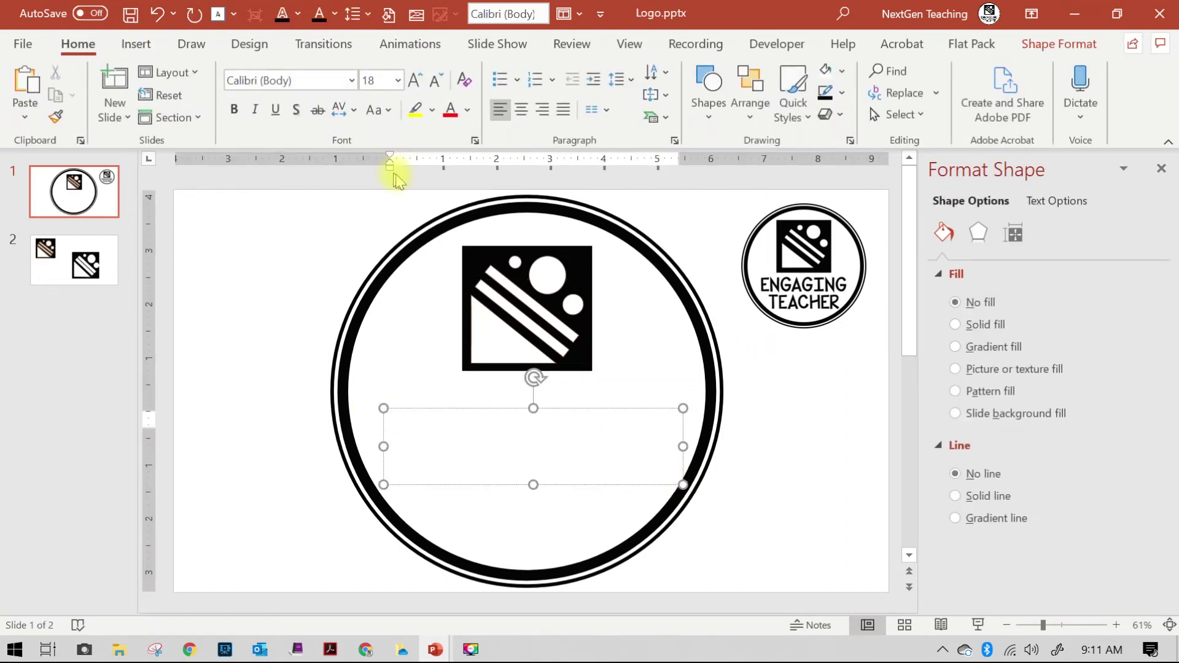
pyautogui.click(521, 110)
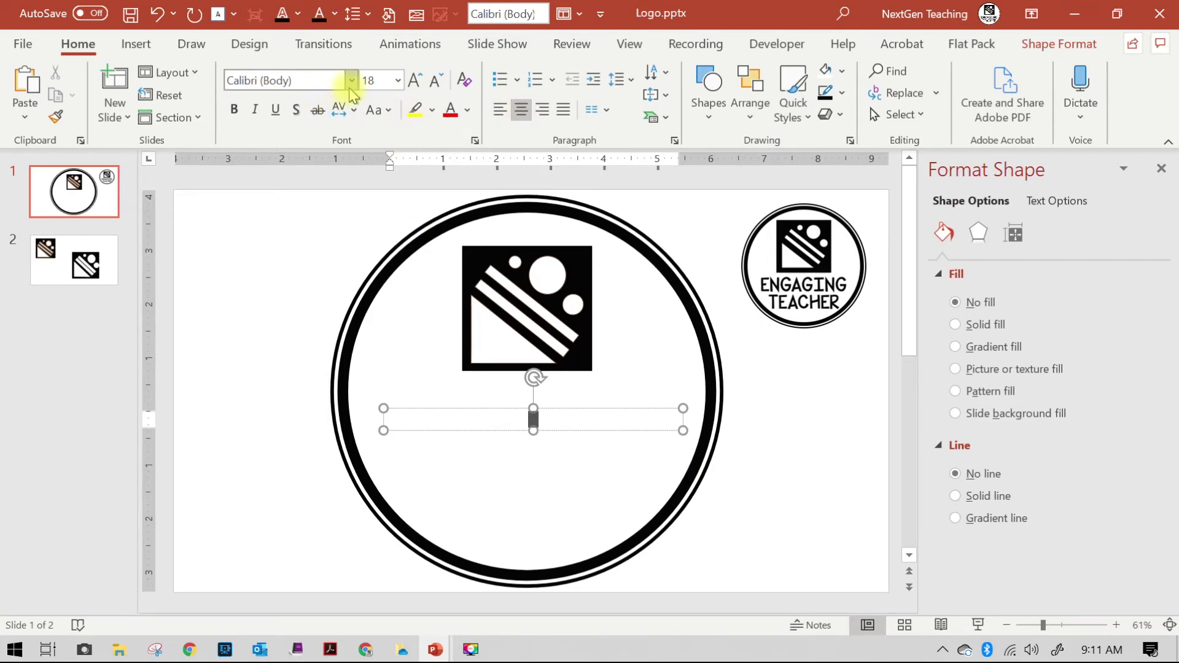
pyautogui.write('ENGAGING')
pyautogui.press('Return')
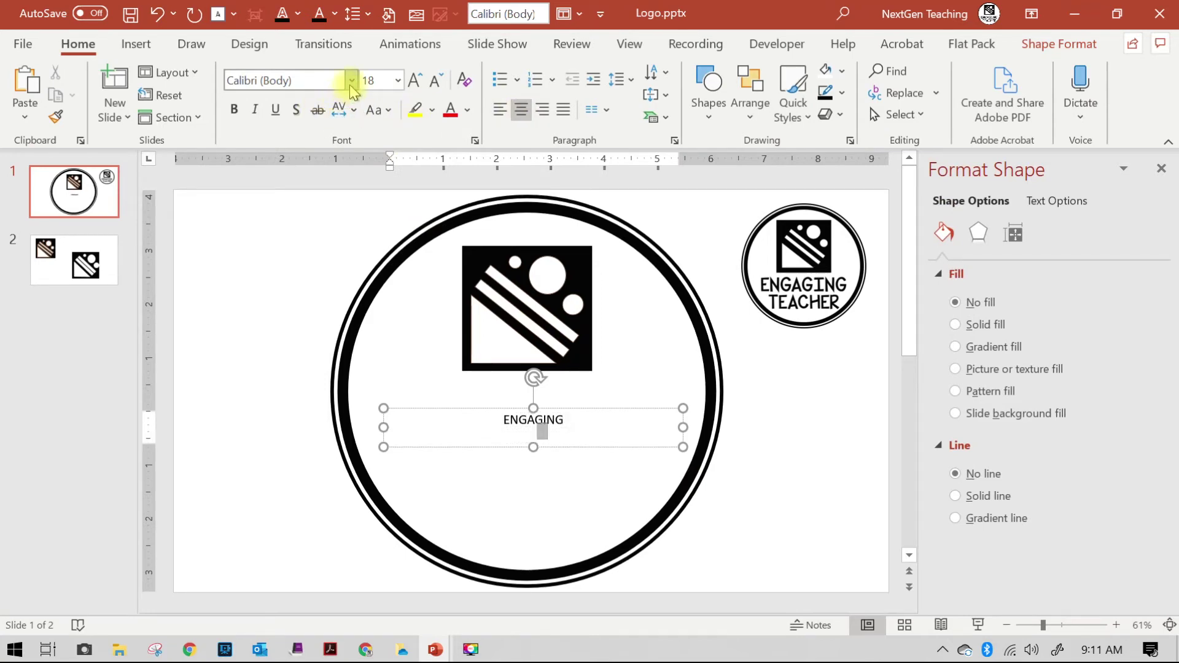
pyautogui.write('TEAHCER')
pyautogui.click(604, 448)
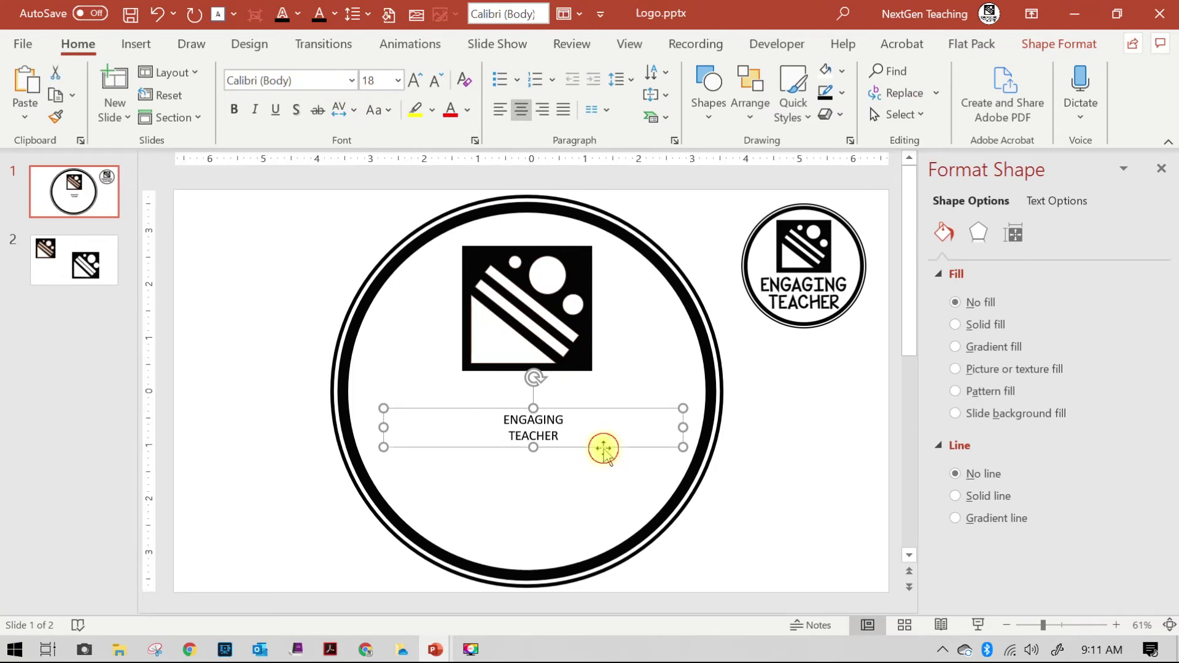
pyautogui.click(350, 78)
# - Format the text in KG Shake it Off Chunky at 72 pt and widen its box
pyautogui.moveTo(494, 128); pyautogui.dragTo(508, 293)
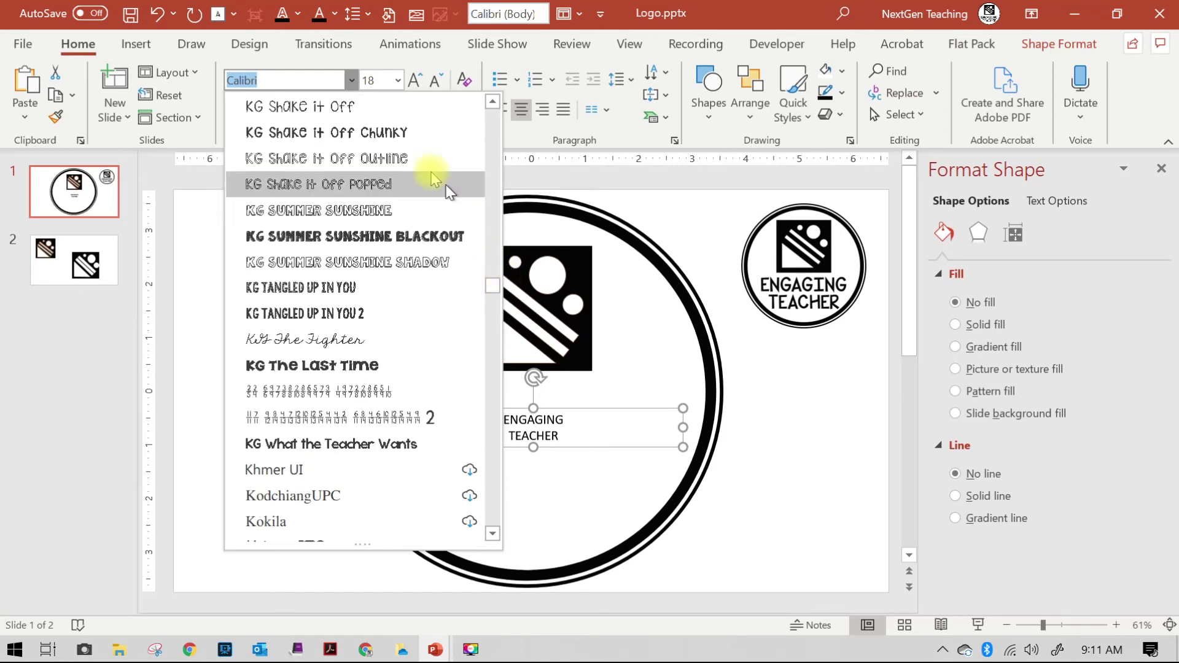
pyautogui.click(428, 133)
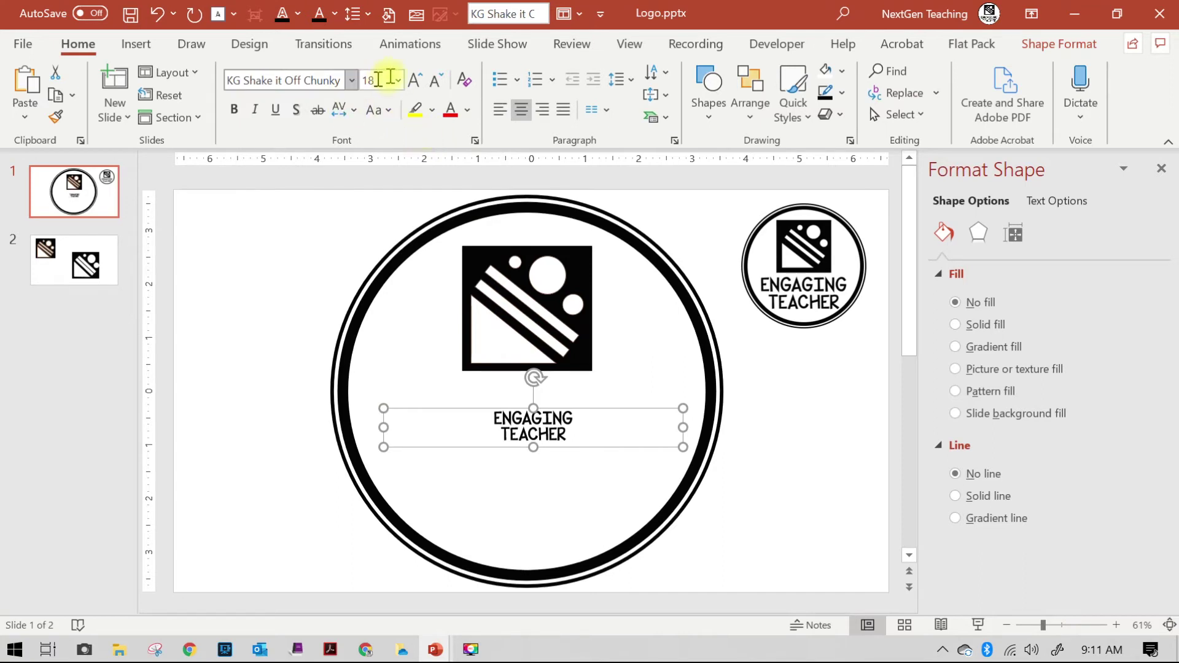
pyautogui.click(414, 80)
pyautogui.click(414, 80)
pyautogui.click(414, 80)
pyautogui.click(415, 80)
pyautogui.click(414, 81)
pyautogui.click(415, 81)
pyautogui.click(414, 81)
pyautogui.click(414, 80)
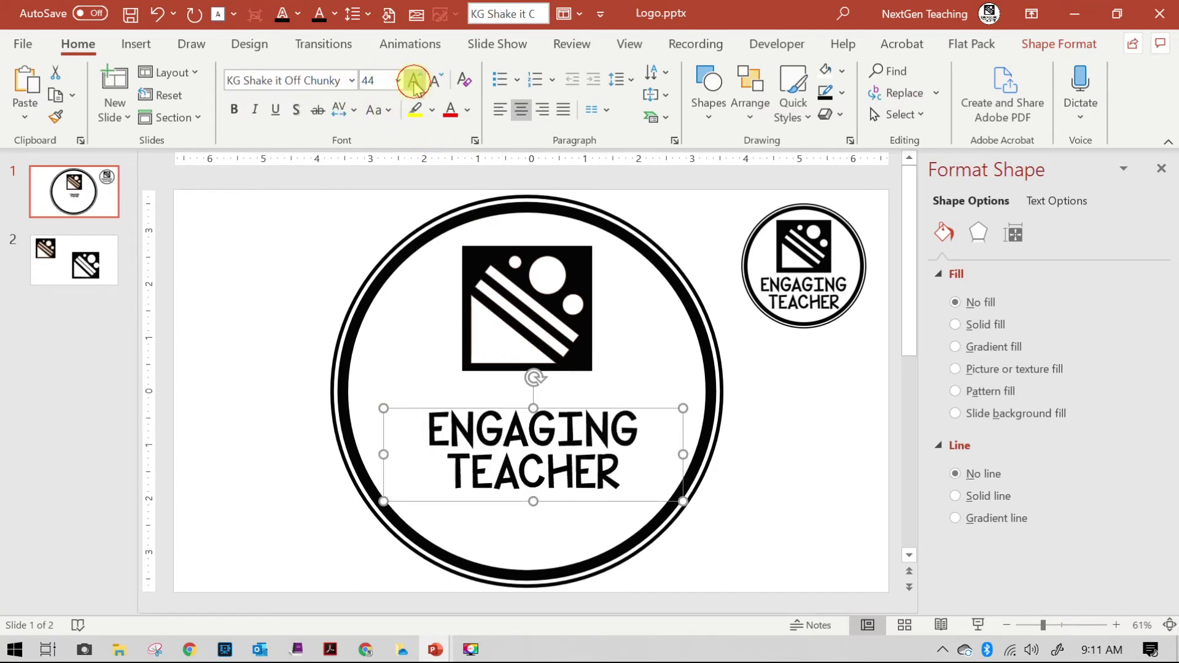
pyautogui.click(415, 80)
pyautogui.click(415, 80)
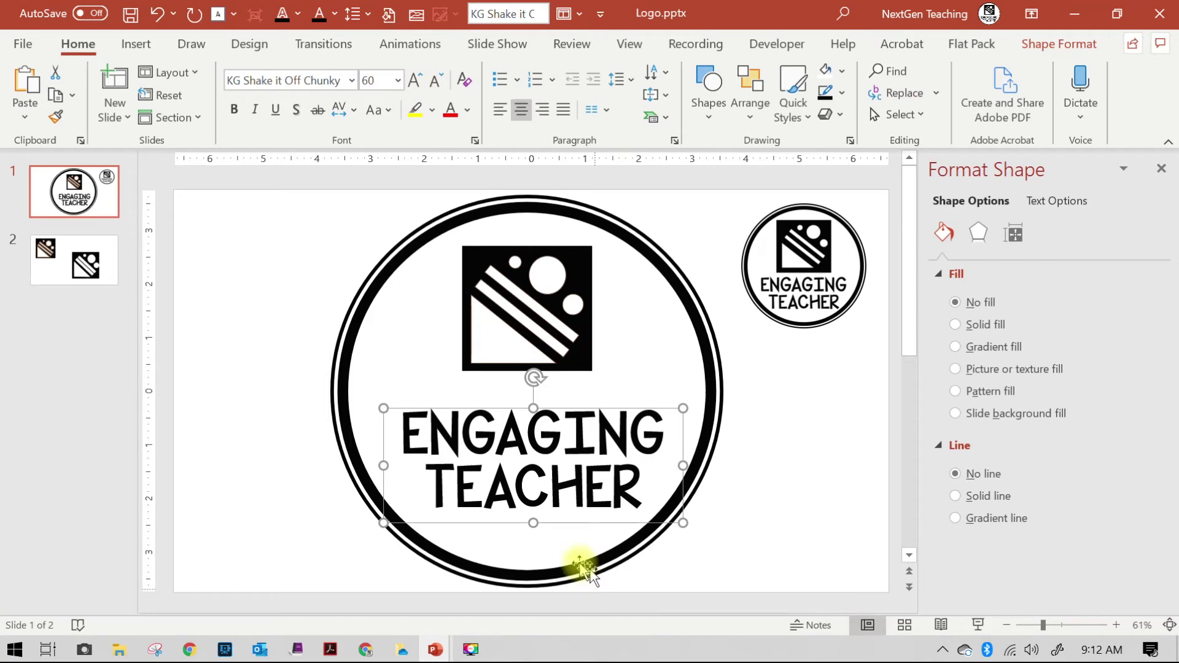
pyautogui.click(414, 81)
pyautogui.click(414, 81)
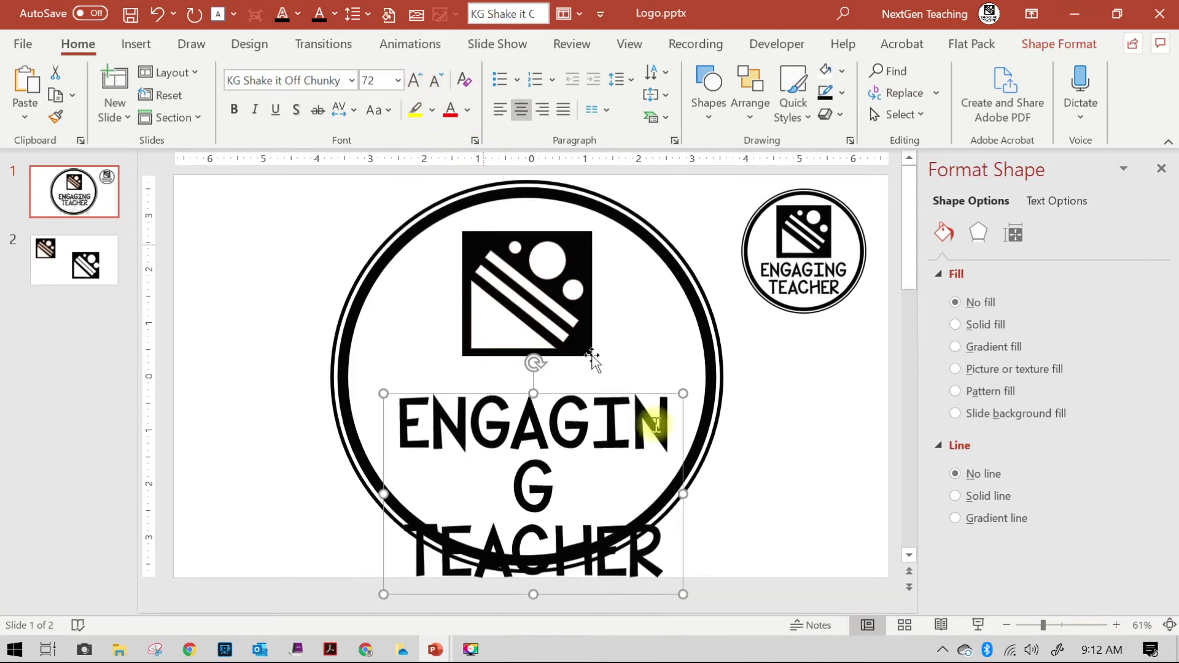
pyautogui.moveTo(689, 488)
pyautogui.mouseDown()
pyautogui.moveTo(716, 491)
pyautogui.moveTo(710, 509)
pyautogui.moveTo(690, 488)
pyautogui.mouseUp()
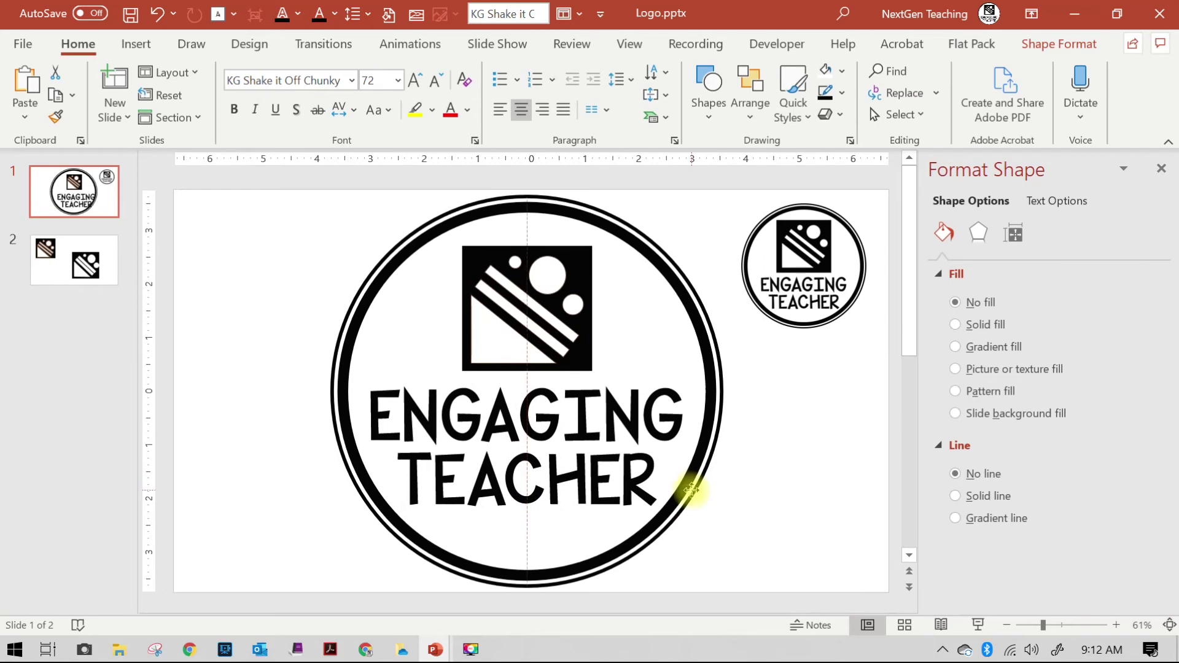
pyautogui.click(882, 483)
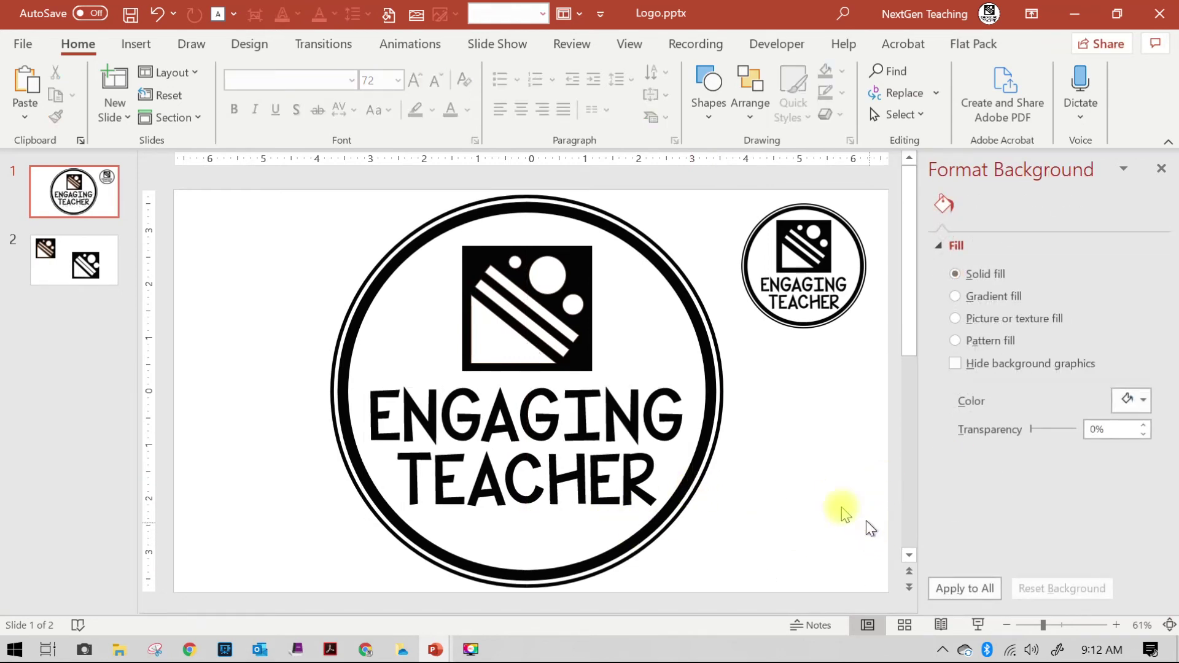
# - Centre the square icon above the logo text, then bring ET LOGO.pptm to the front
pyautogui.moveTo(588, 368)
pyautogui.mouseDown()
pyautogui.moveTo(574, 353)
pyautogui.moveTo(583, 364)
pyautogui.mouseUp()
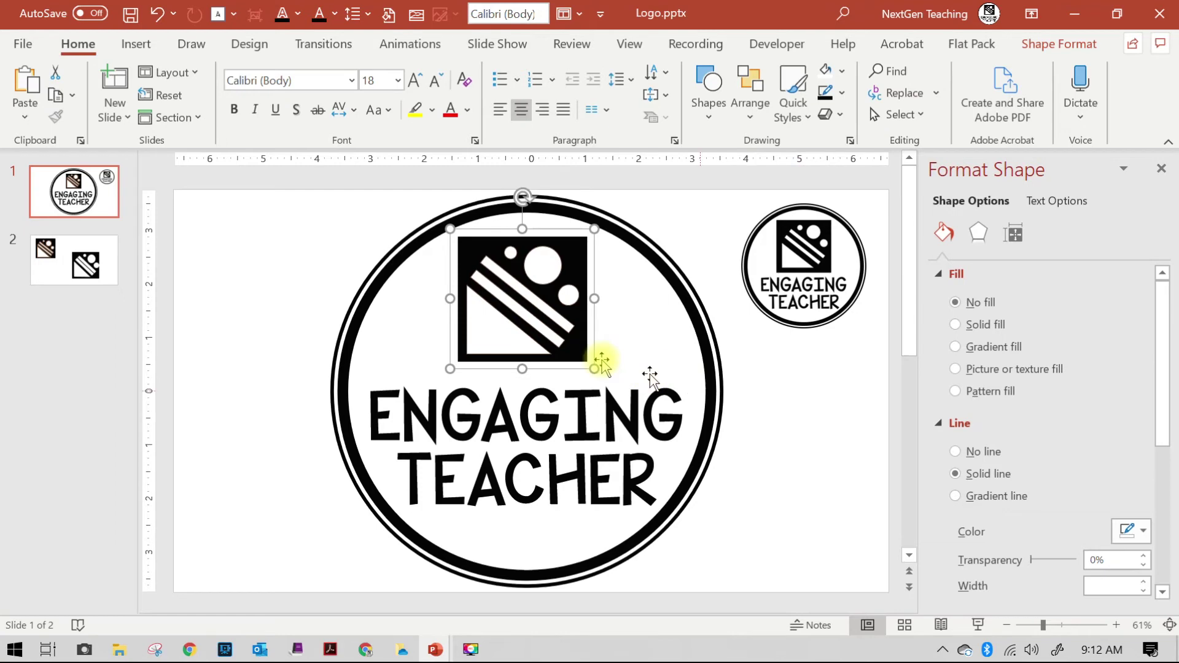
pyautogui.moveTo(590, 361); pyautogui.dragTo(594, 363)
pyautogui.click(798, 414)
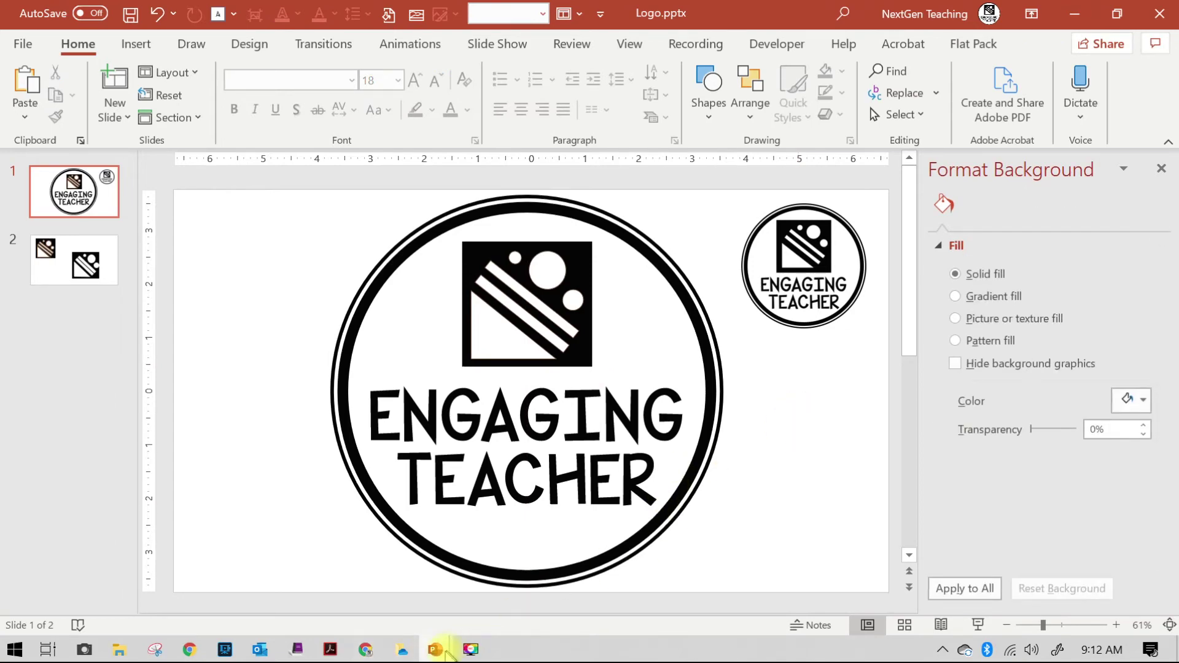
pyautogui.moveTo(435, 653)
pyautogui.click(350, 599)
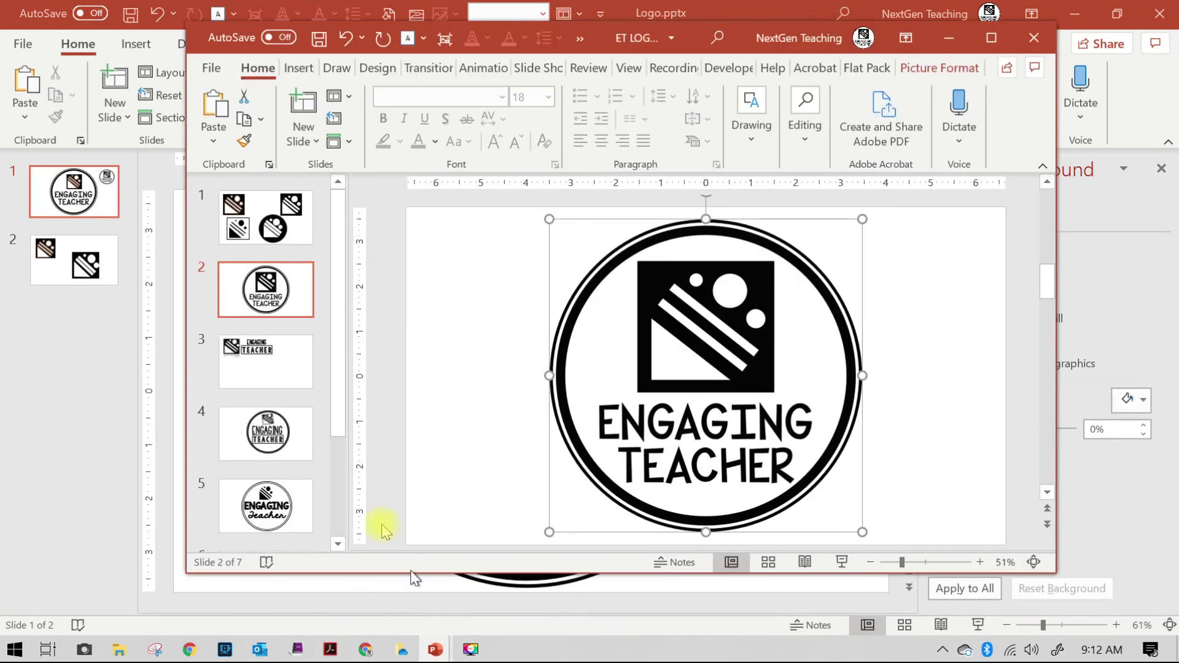
# - Maximize ET LOGO.pptm and browse slides 4 and 5, ending on slide 7's four logo variations
pyautogui.click(991, 37)
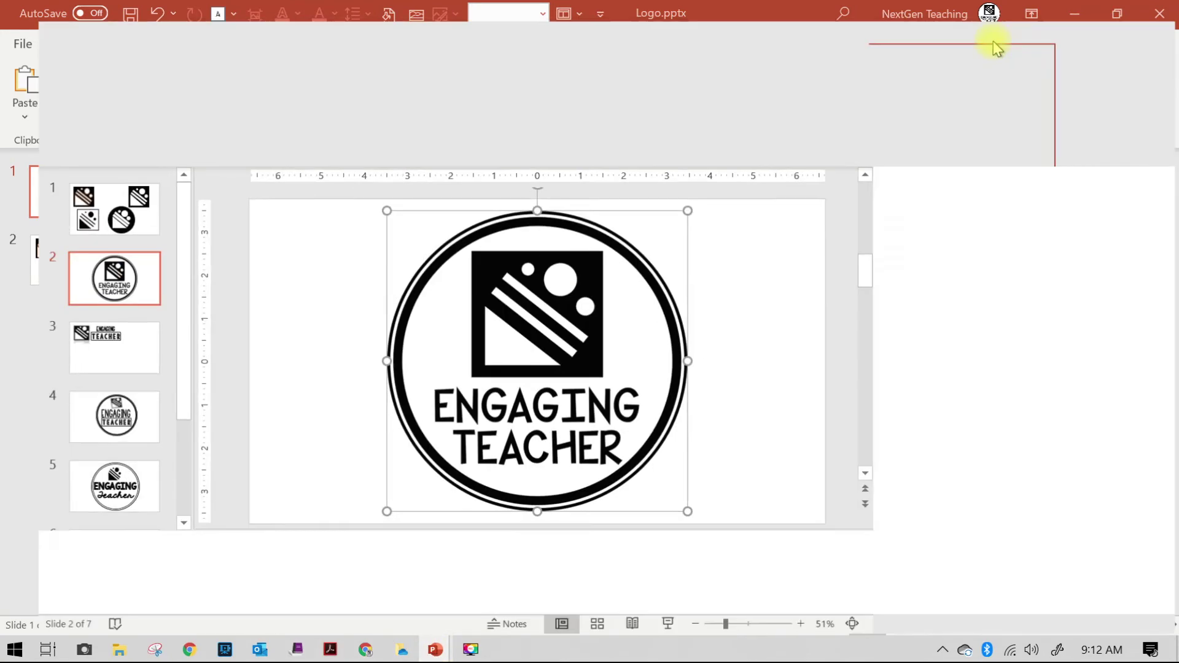
pyautogui.scroll(-2, 141, 457)
pyautogui.click(121, 387)
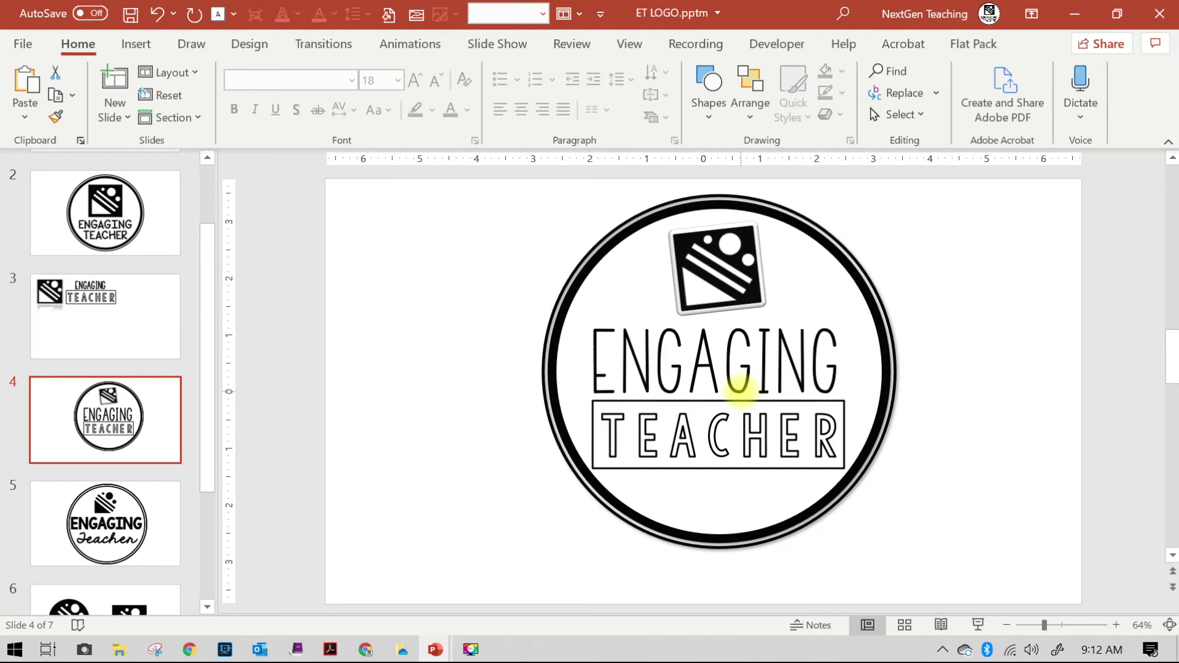
pyautogui.click(168, 529)
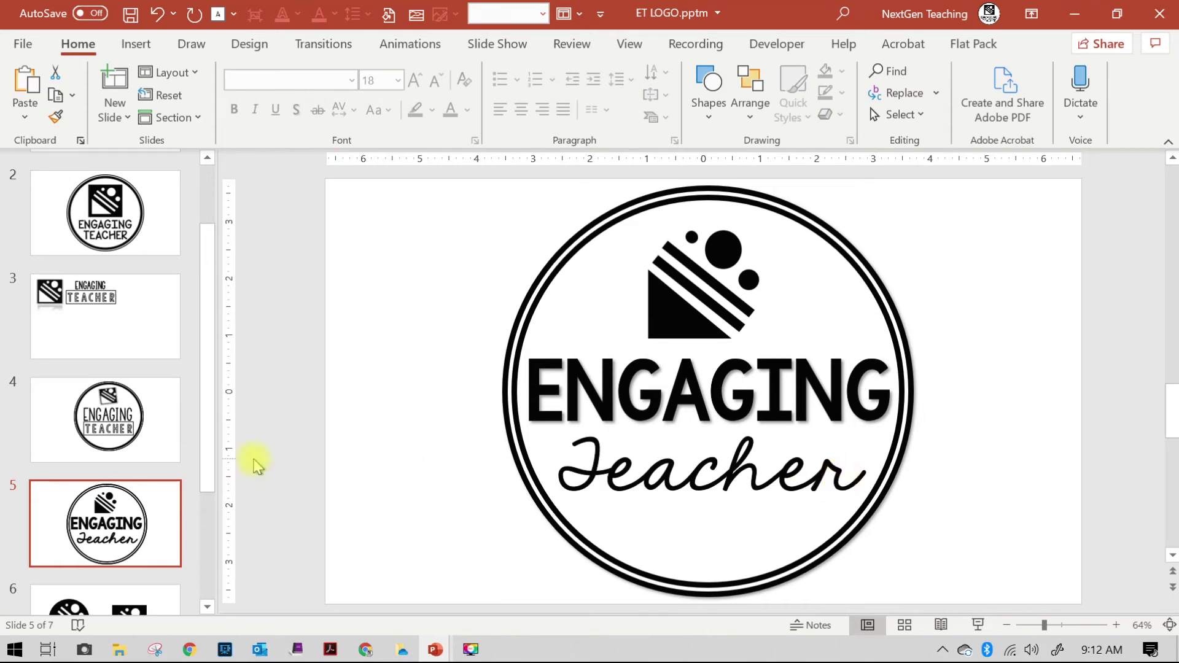
pyautogui.scroll(-2, 190, 407)
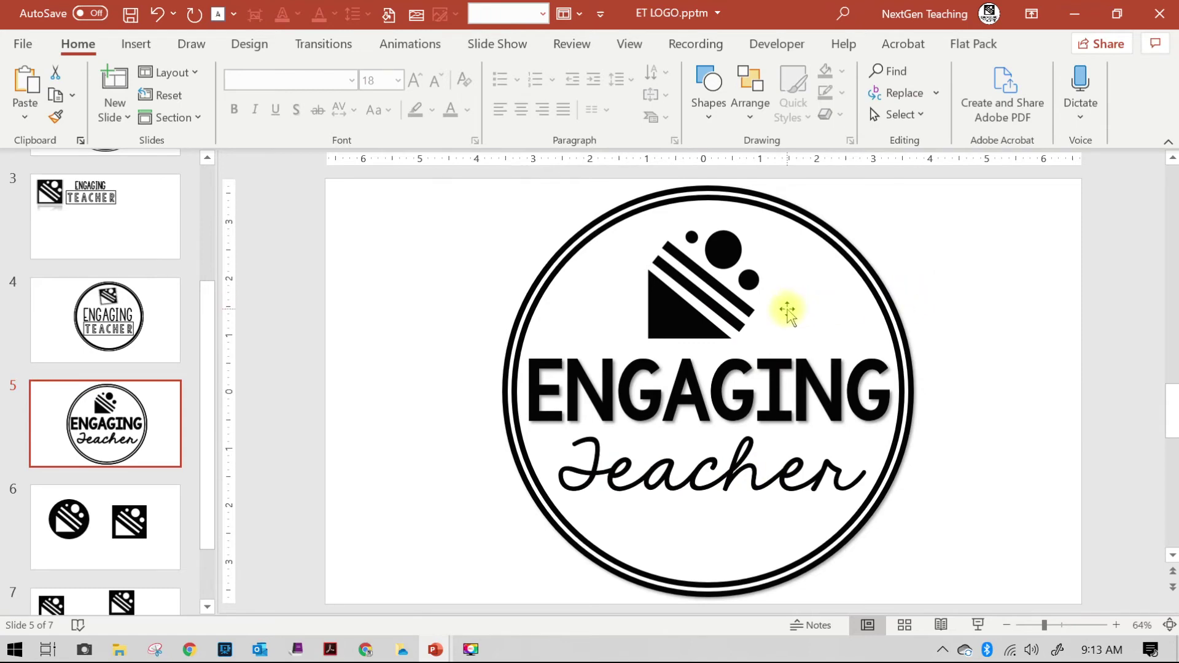
pyautogui.scroll(-2, 37, 369)
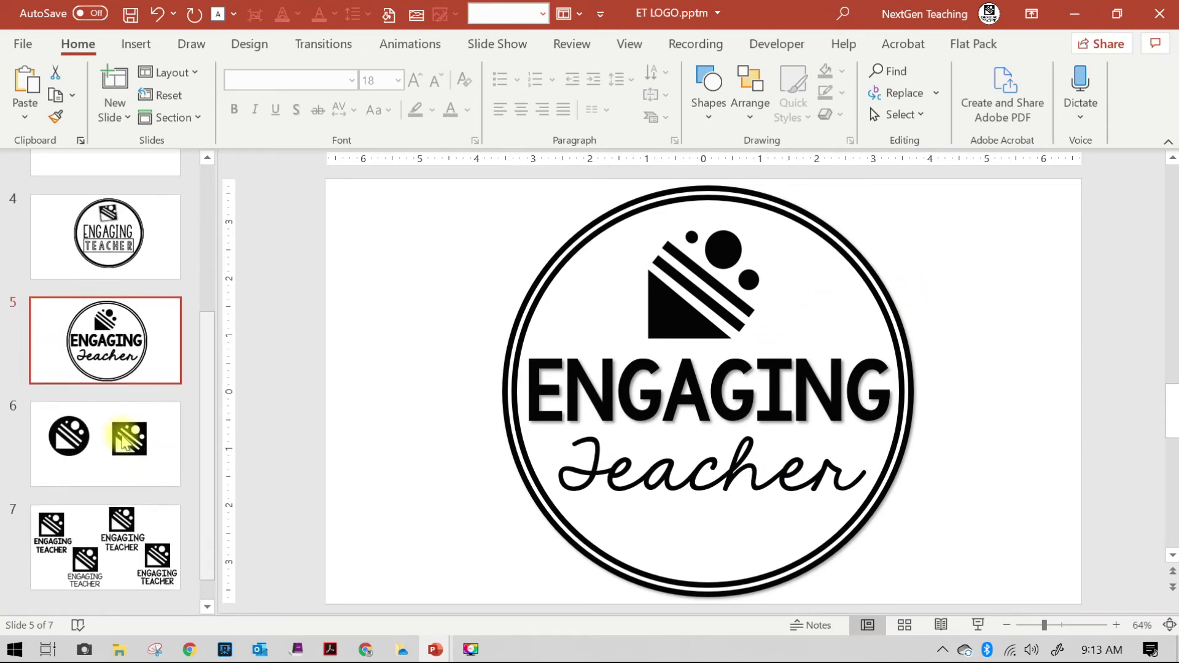
pyautogui.click(175, 559)
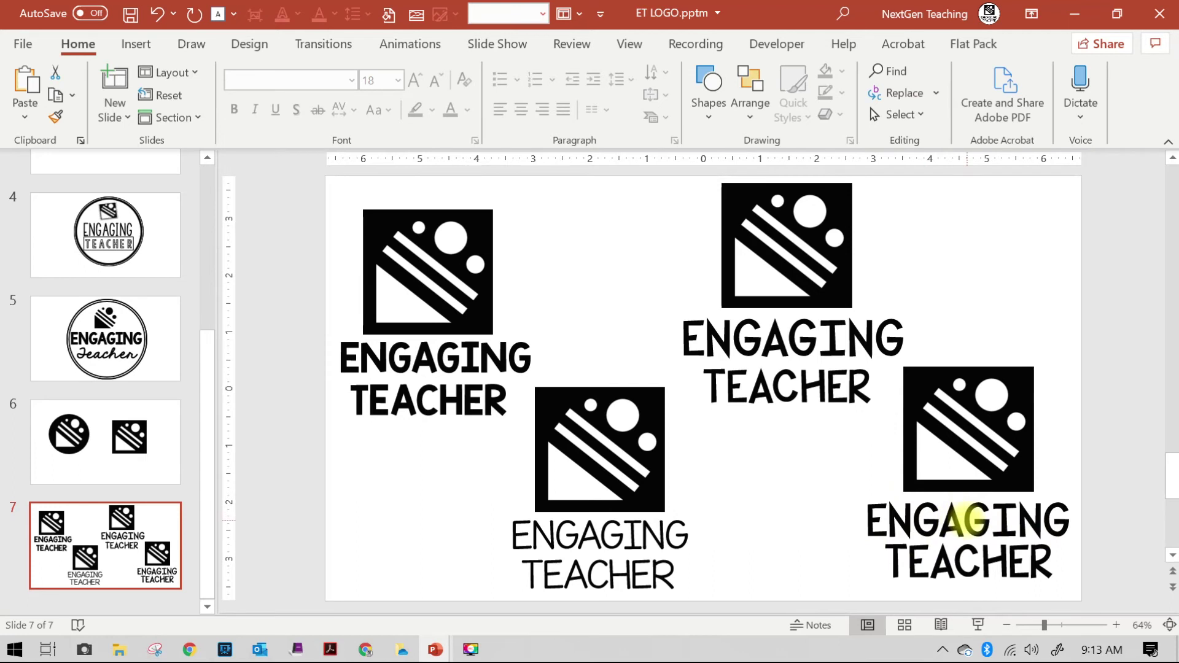
# - Browse the icon drafts on slides 6 and 1, ending on slide 3's horizontal logo
pyautogui.click(68, 424)
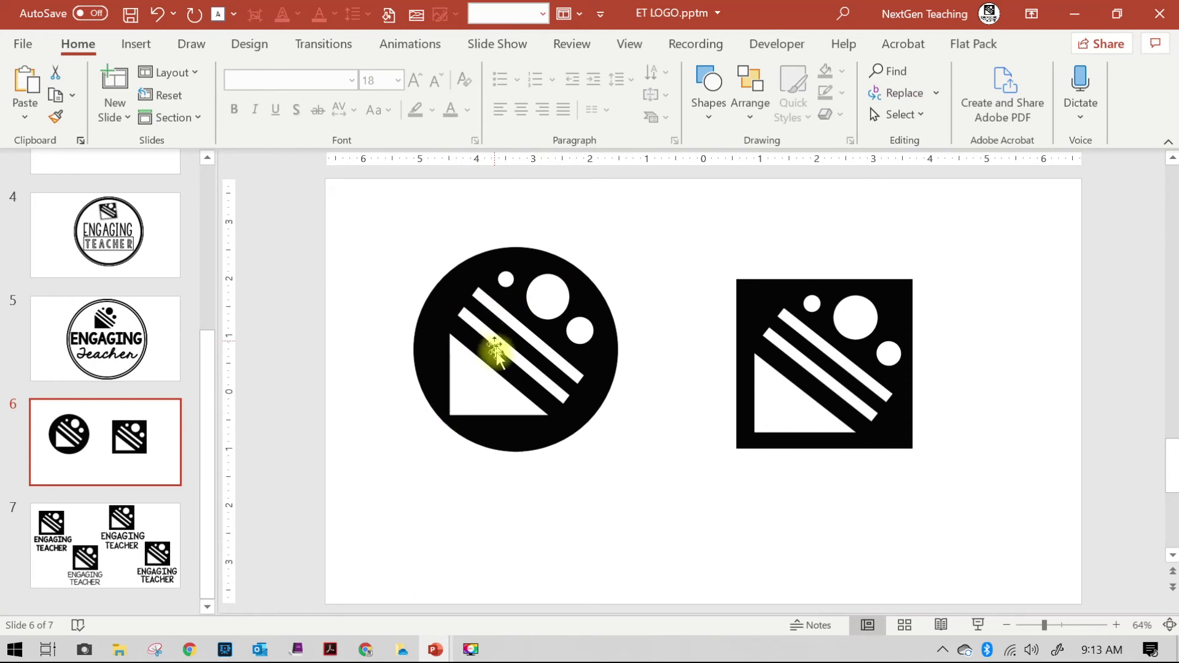
pyautogui.scroll(3, 145, 381)
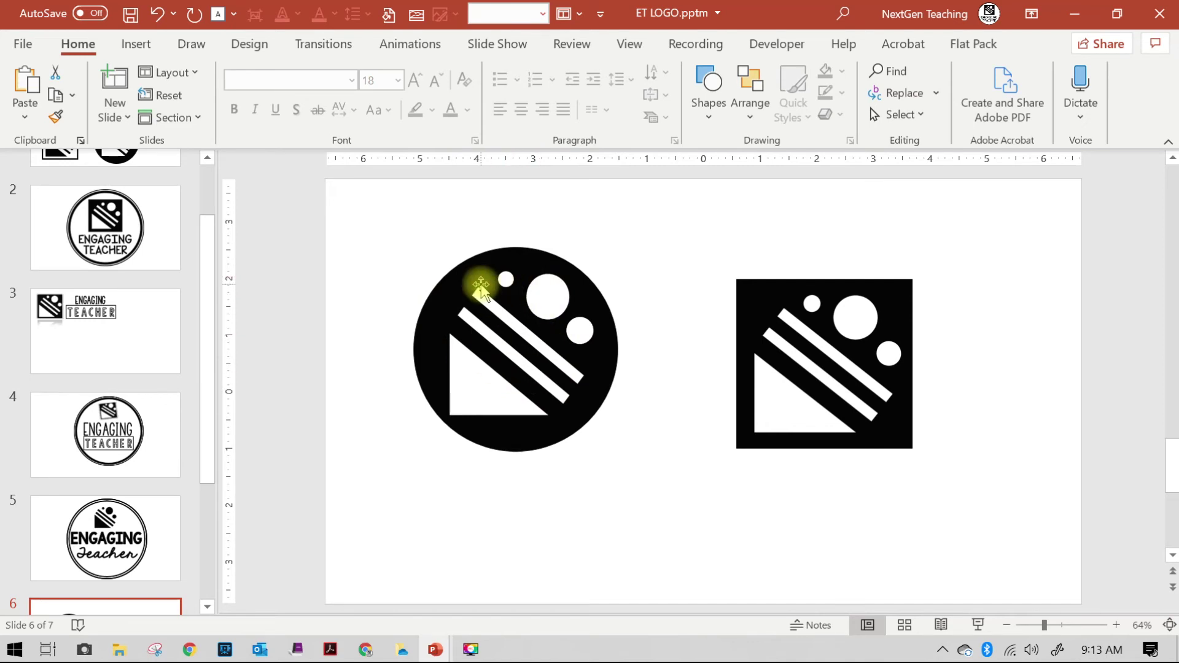
pyautogui.scroll(2, 146, 340)
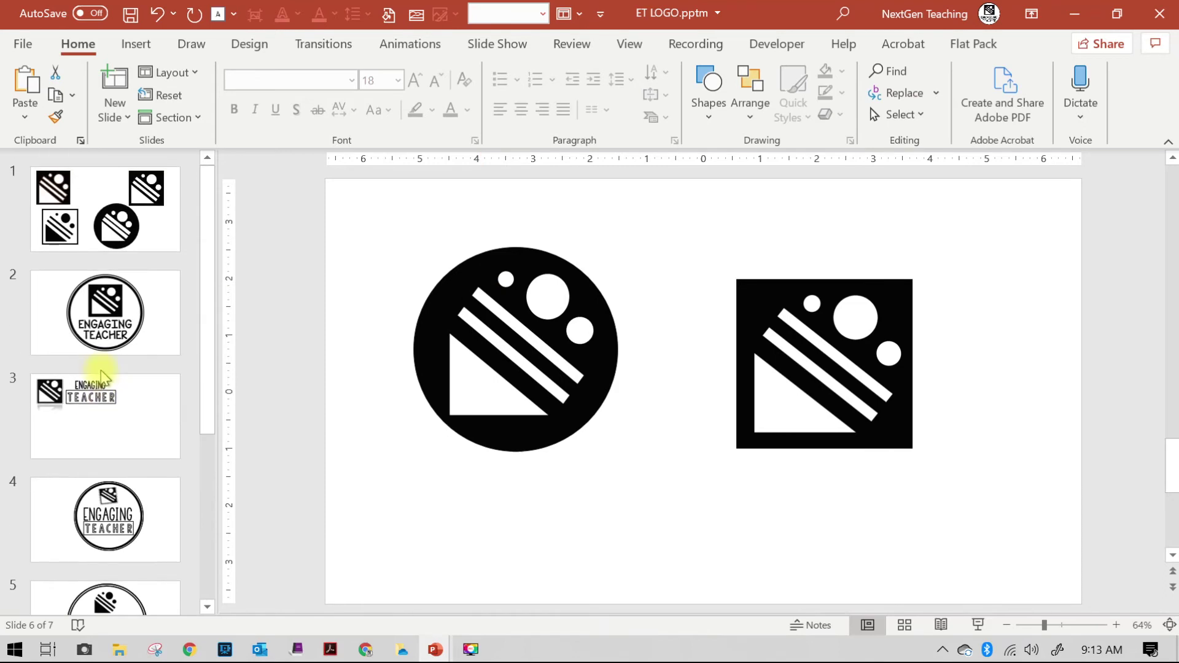
pyautogui.click(114, 233)
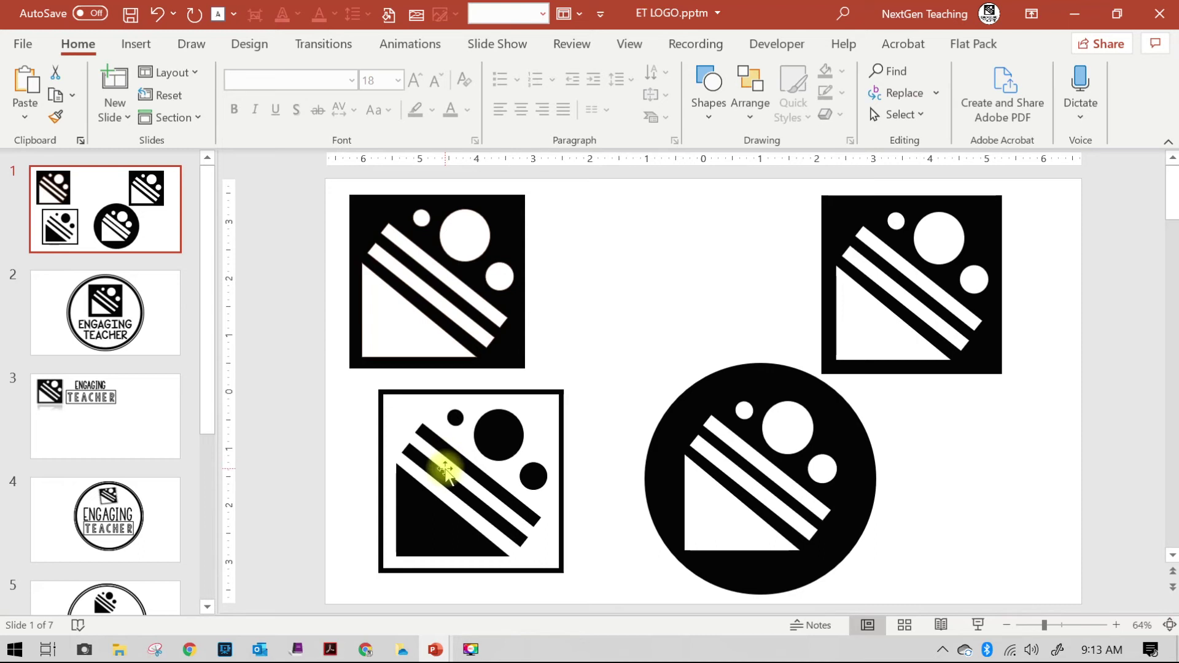
pyautogui.click(127, 436)
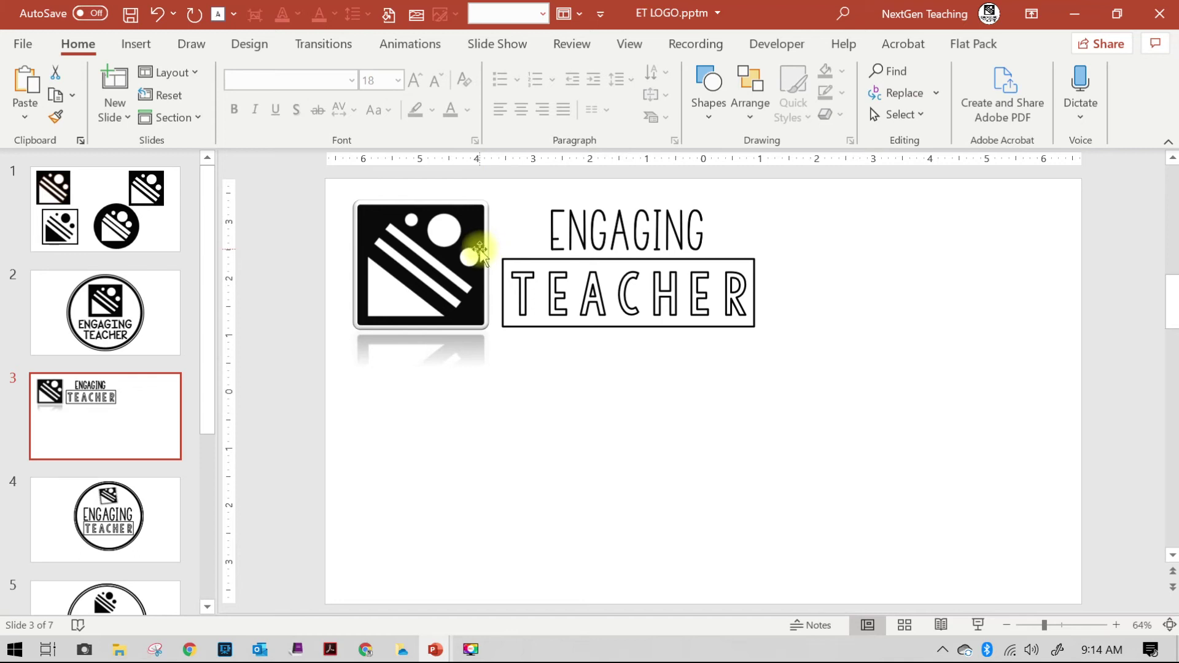
# - Copy slide 2's round logo and paste it as a picture onto a new blank slide
pyautogui.click(152, 324)
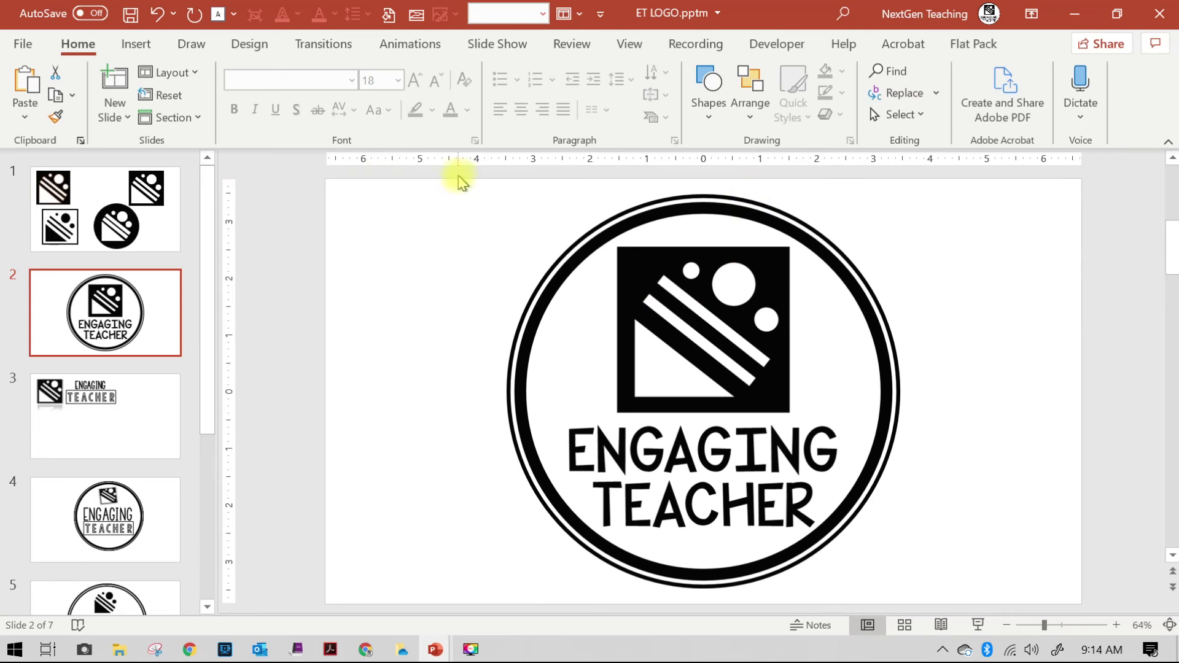
pyautogui.moveTo(454, 171); pyautogui.dragTo(1119, 610)
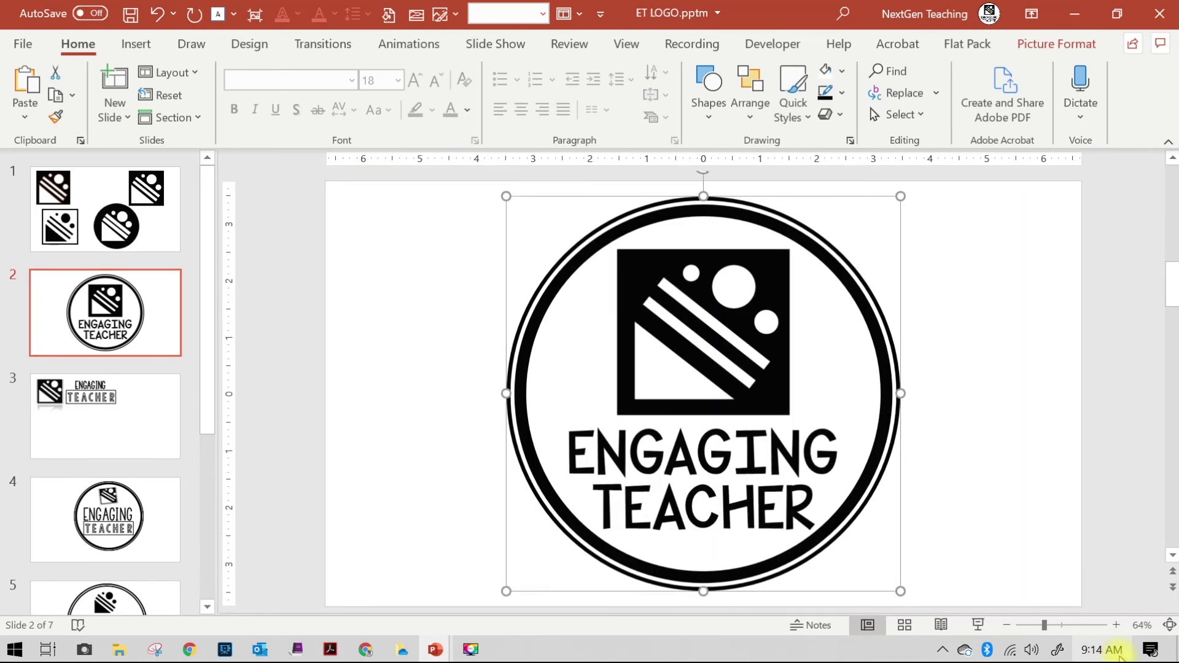
pyautogui.rightClick(784, 216)
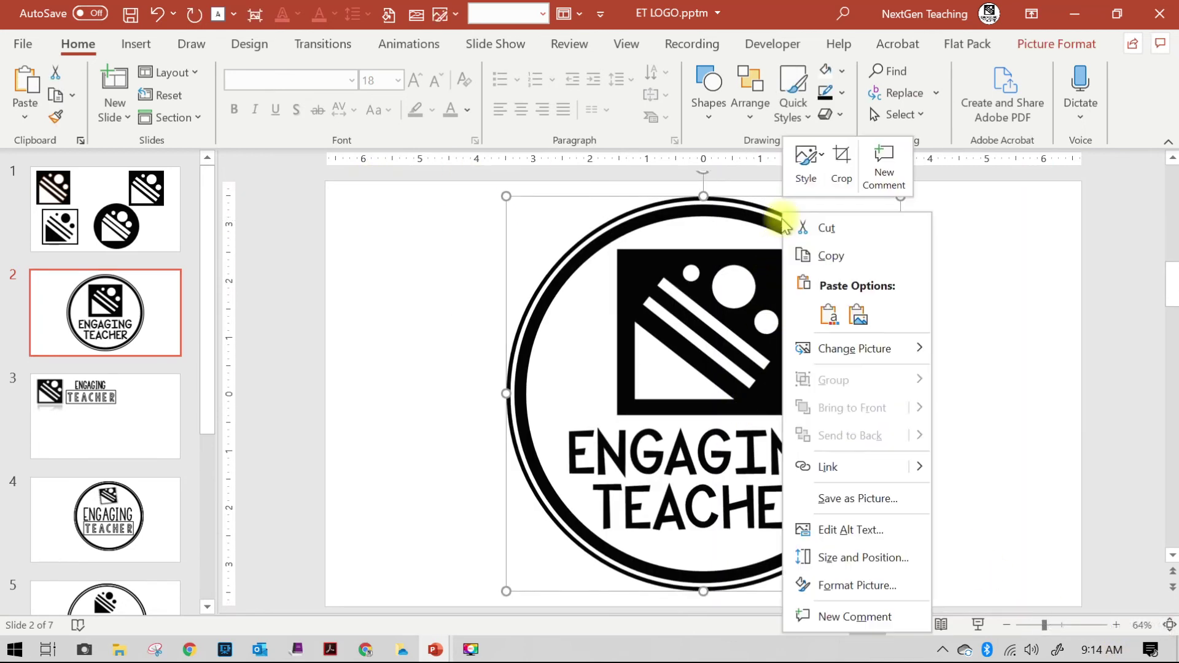
pyautogui.click(844, 251)
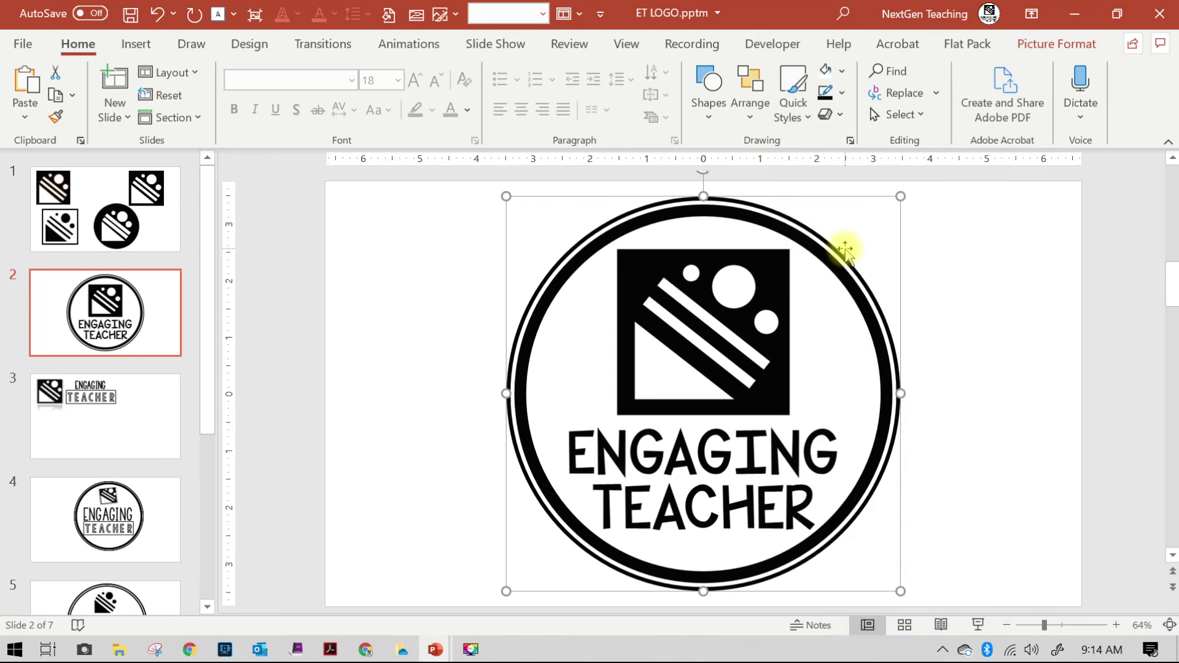
pyautogui.click(116, 116)
pyautogui.click(175, 390)
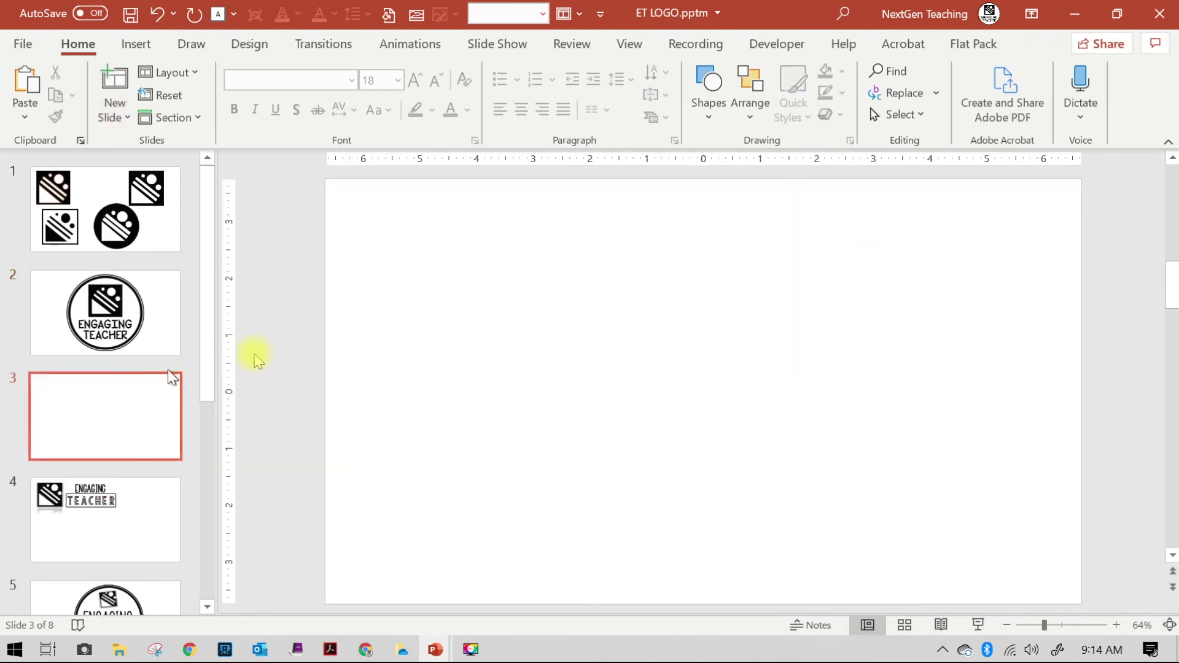
pyautogui.rightClick(617, 232)
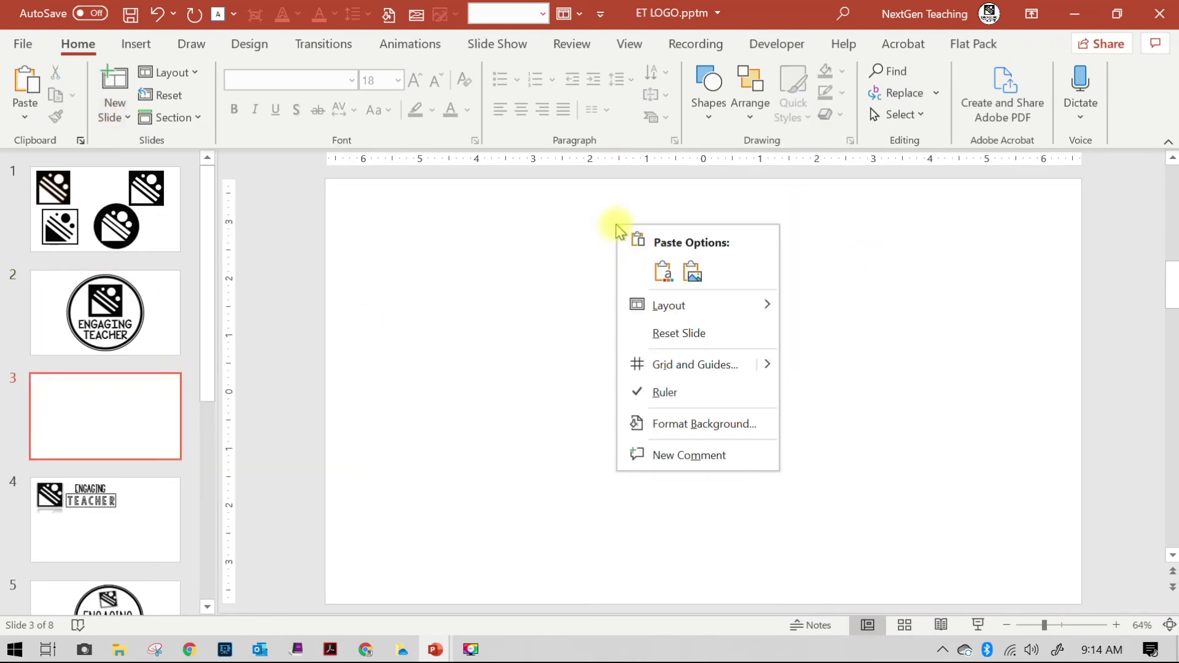
pyautogui.click(664, 279)
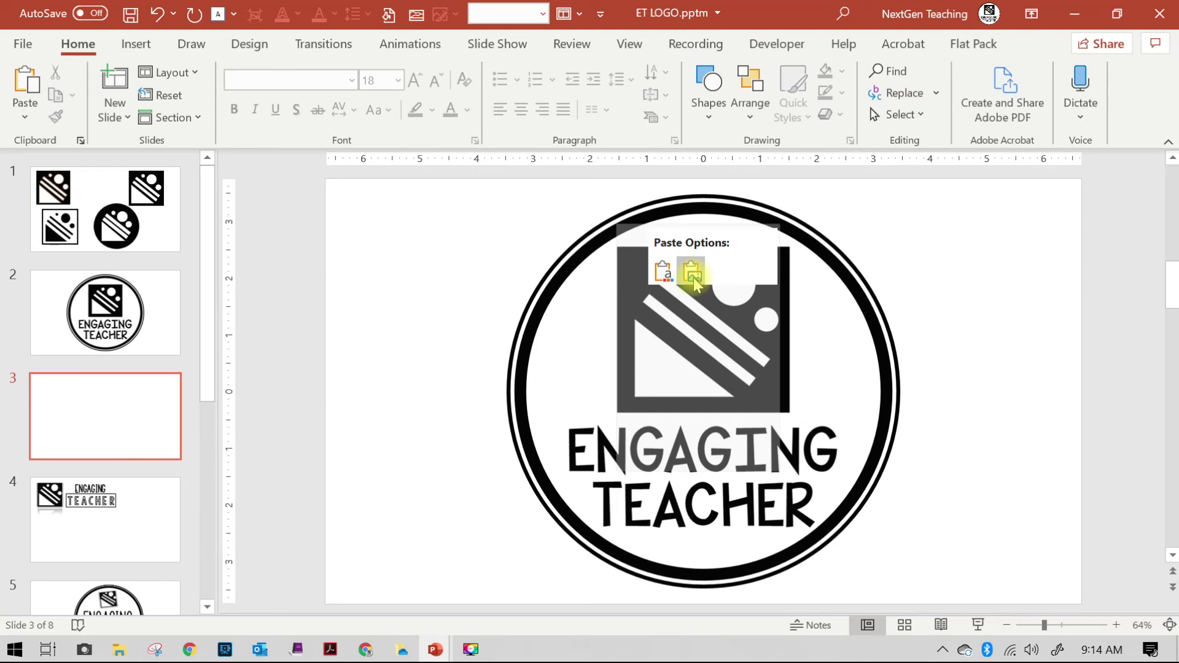
pyautogui.click(693, 278)
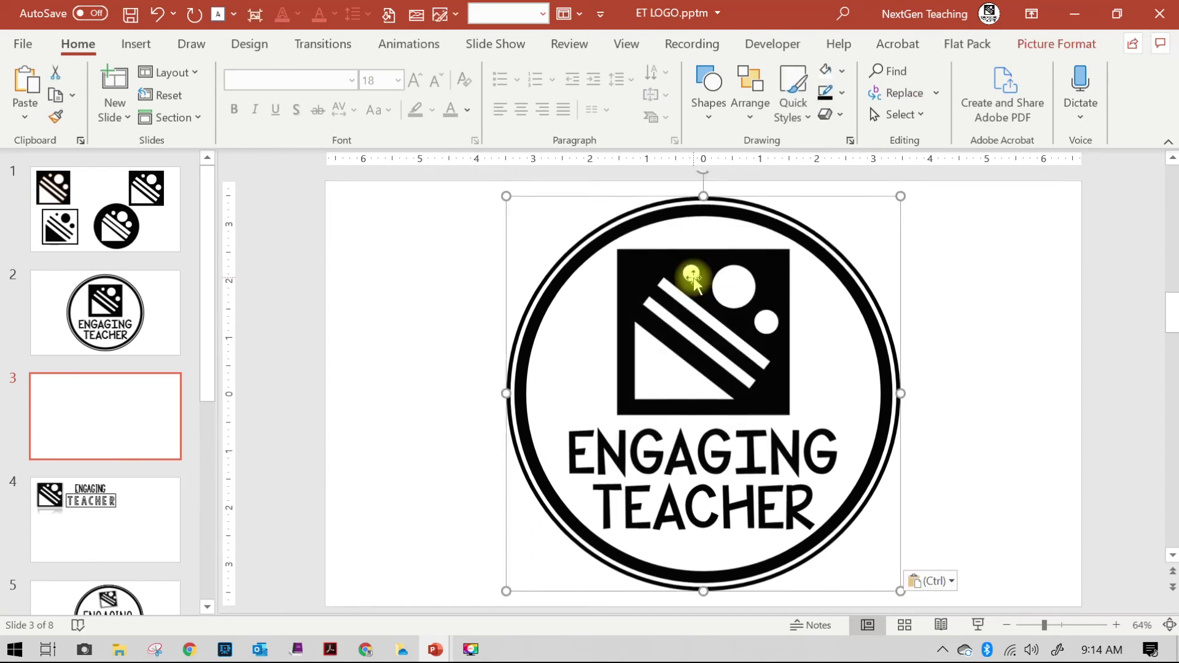
# - Save the logo picture to the Desktop as Picture1.png and minimize PowerPoint
pyautogui.rightClick(733, 275)
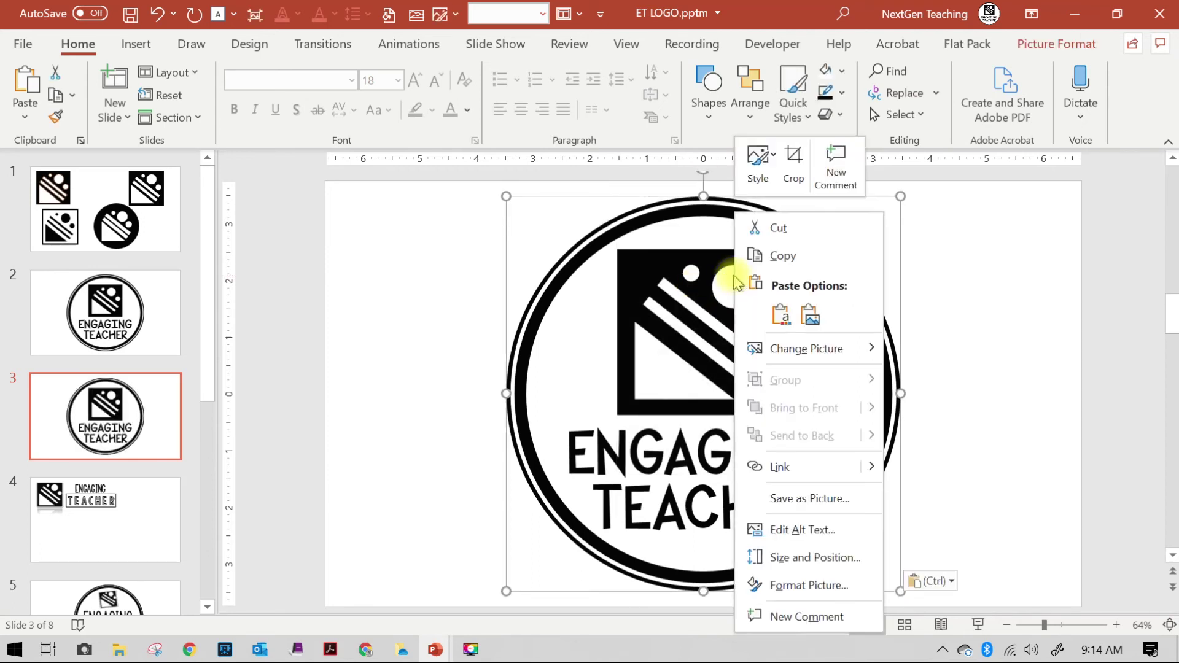
pyautogui.click(815, 500)
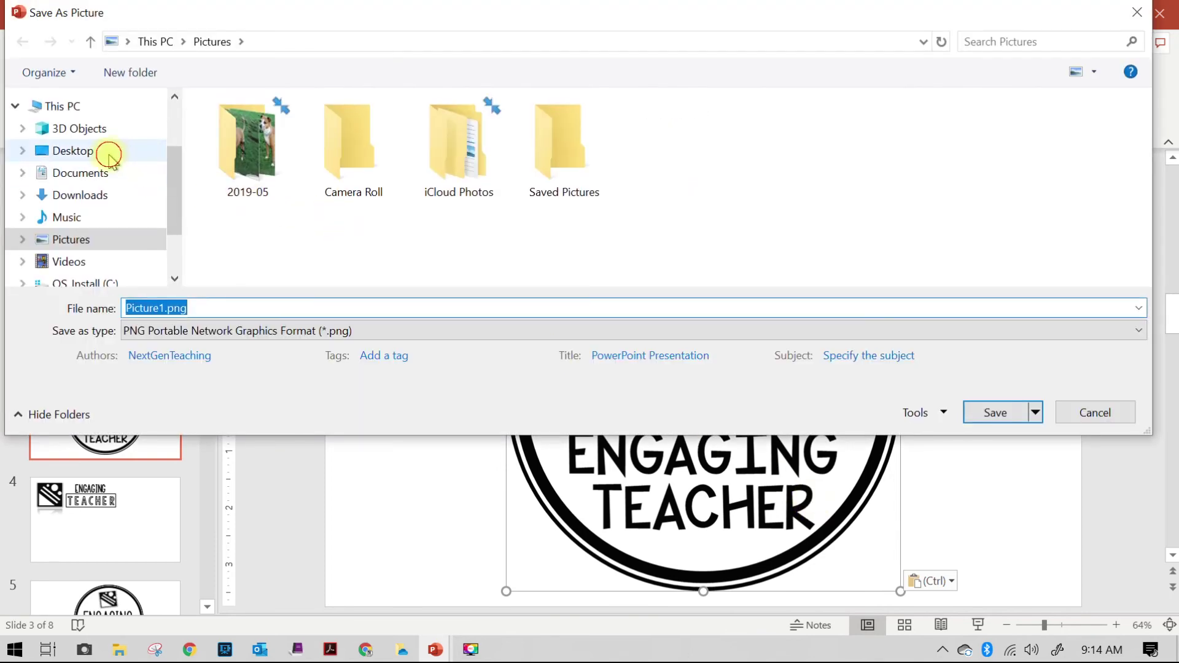
pyautogui.click(109, 155)
pyautogui.click(989, 412)
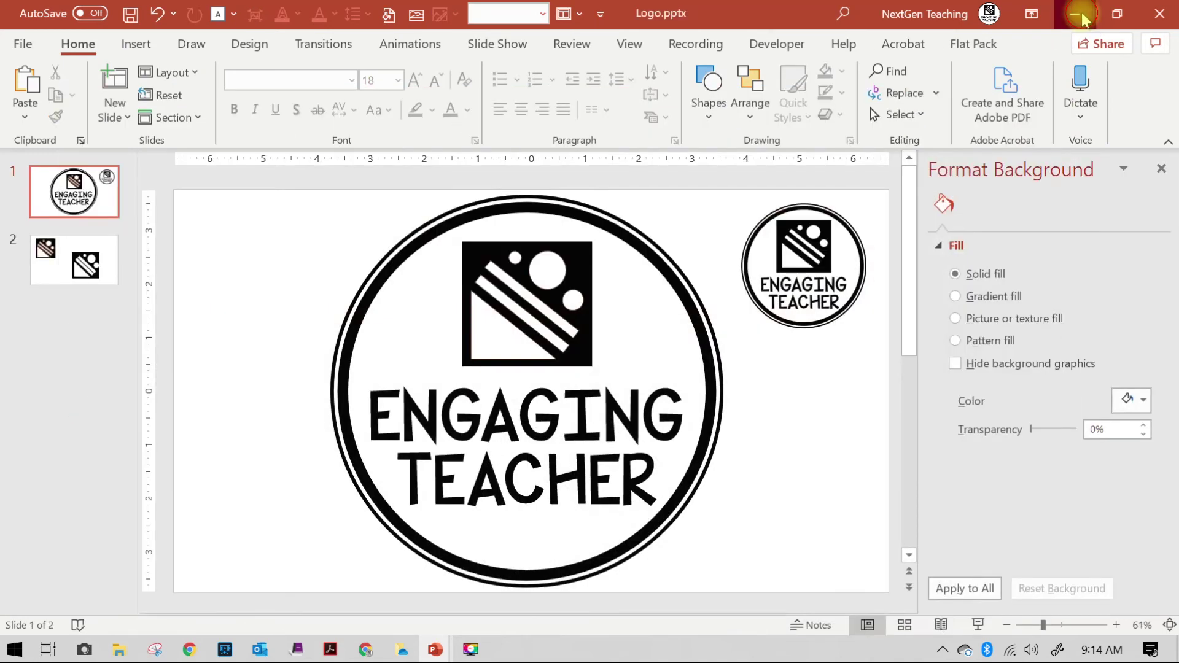
pyautogui.click(1082, 14)
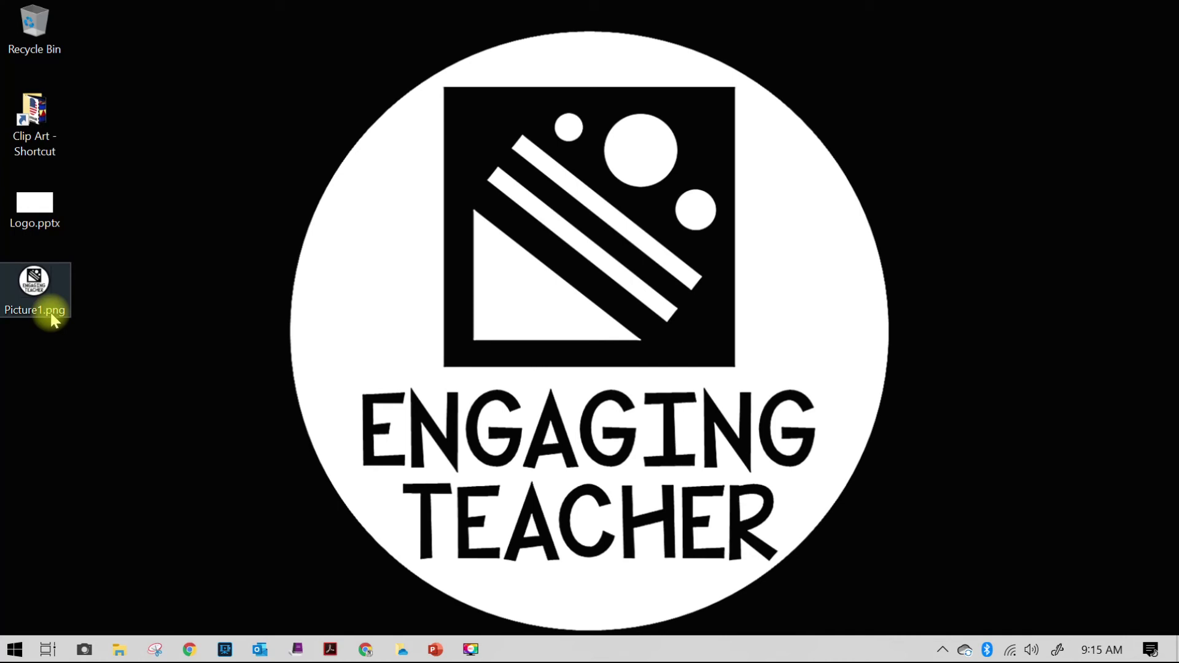
# - Bring the browser back showing the Teachers Pay Teachers custom logo listings
pyautogui.click(366, 650)
# - Close the custom logo design search results and go to My Account's Profile settings
pyautogui.scroll(-7, 257, 250)
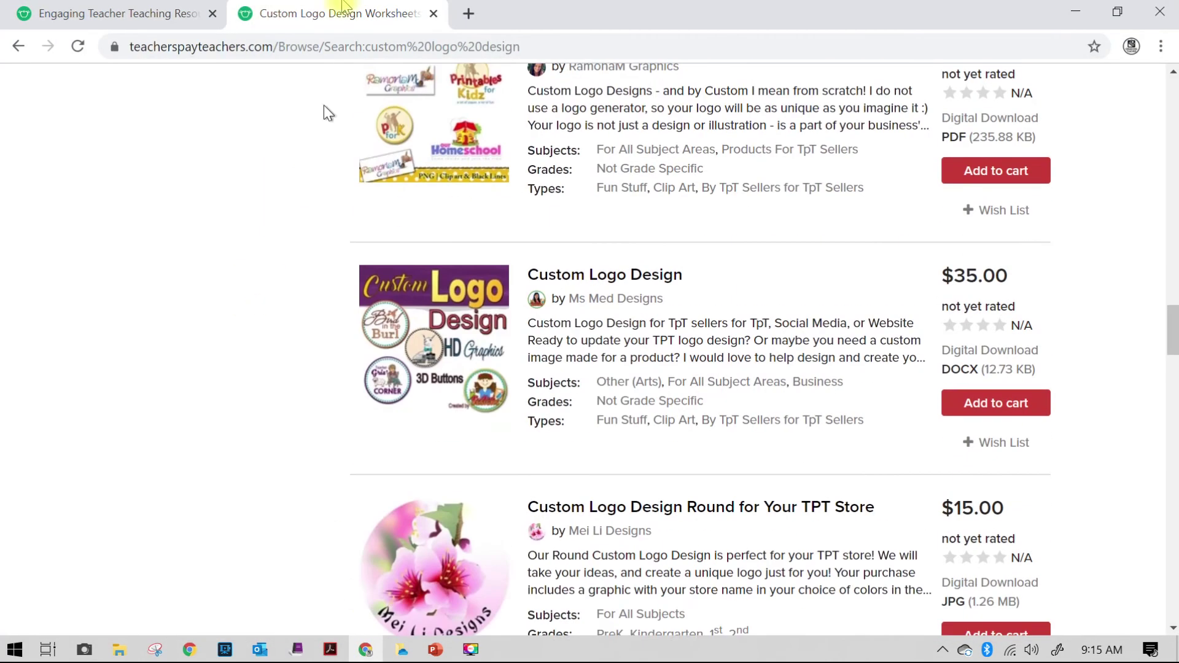
pyautogui.click(434, 14)
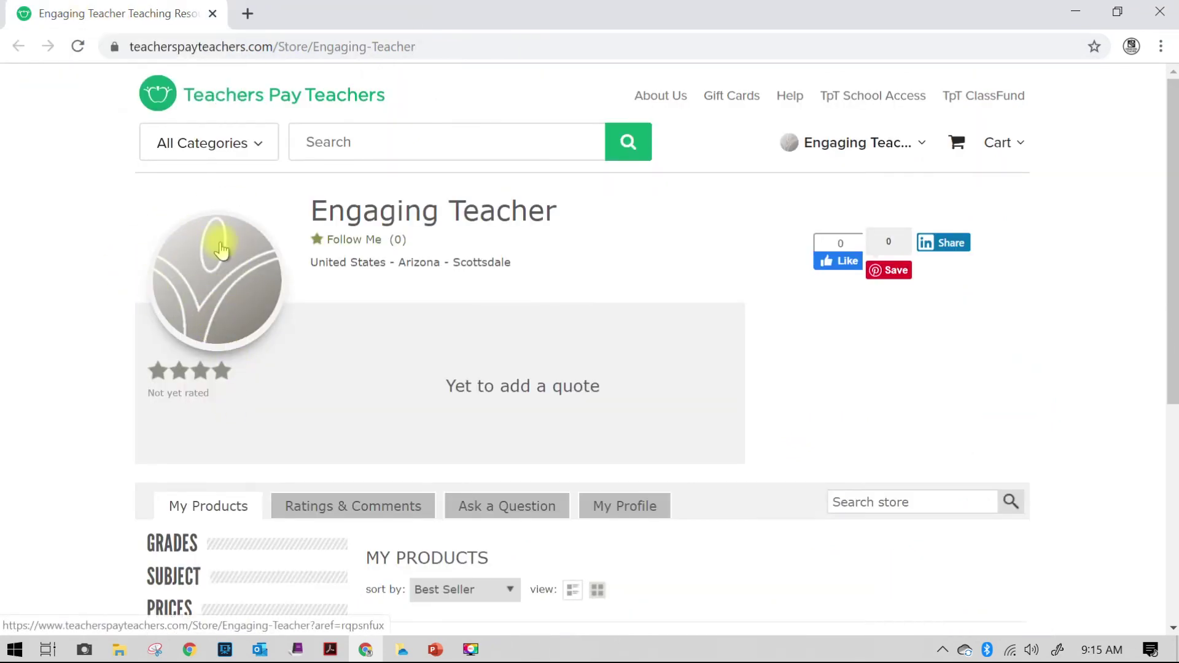
pyautogui.click(885, 145)
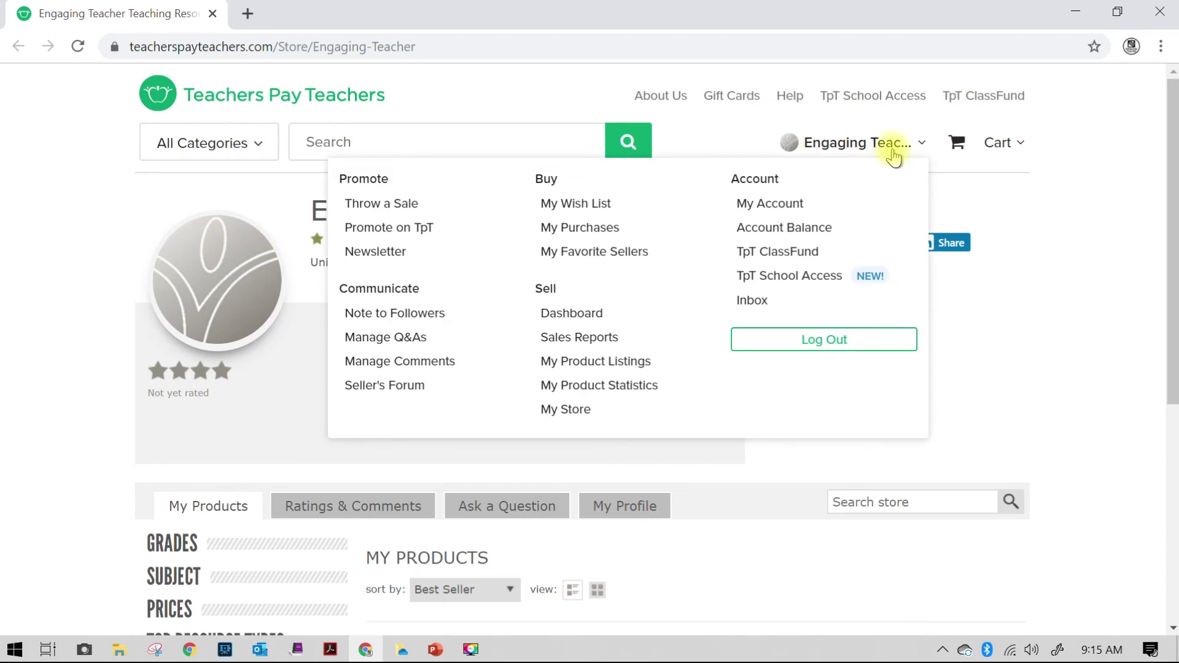
pyautogui.click(789, 205)
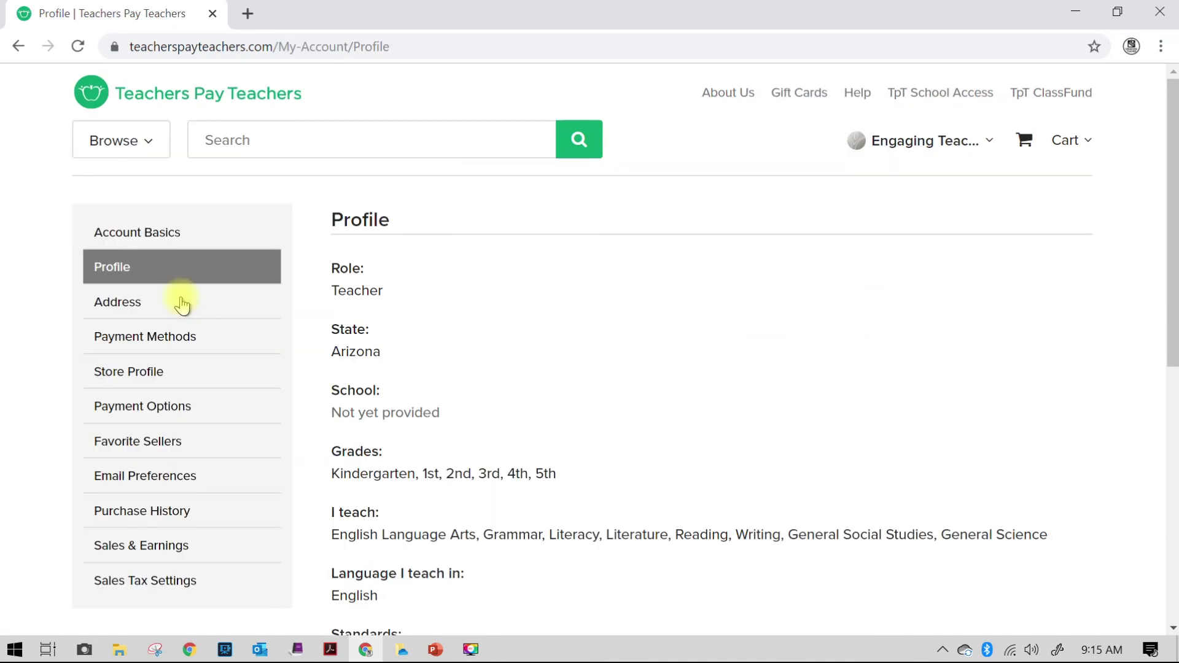
# - Open the Store Profile, switch it to edit mode, and start replacing the profile photo
pyautogui.click(139, 373)
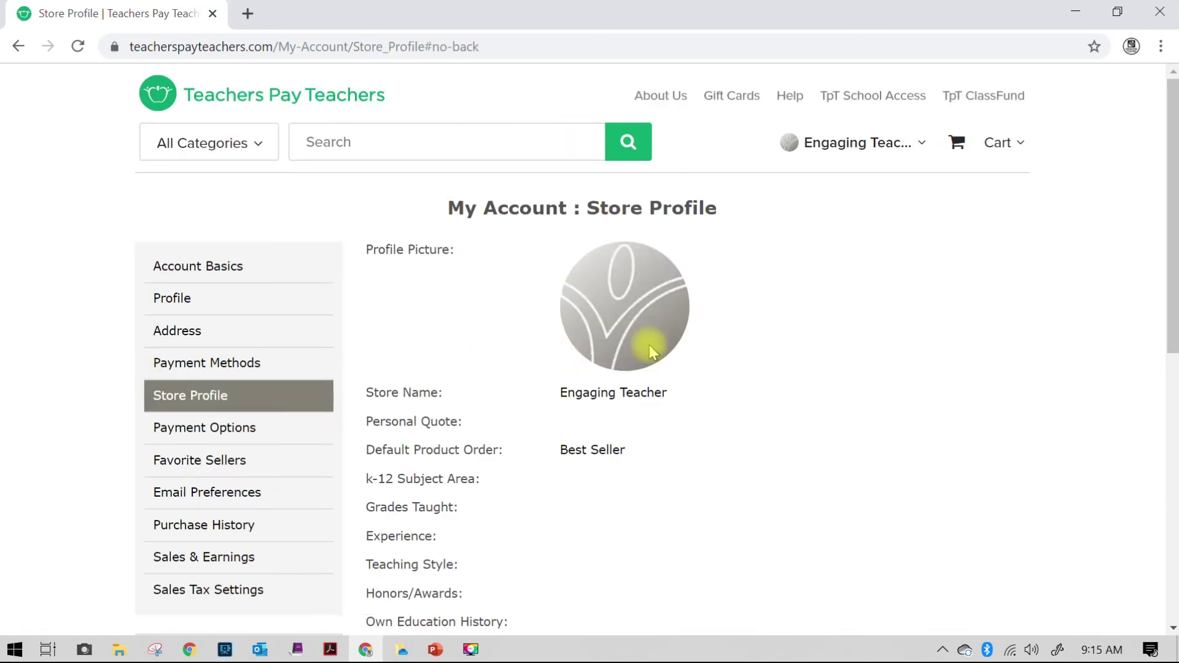
pyautogui.scroll(-6, 649, 345)
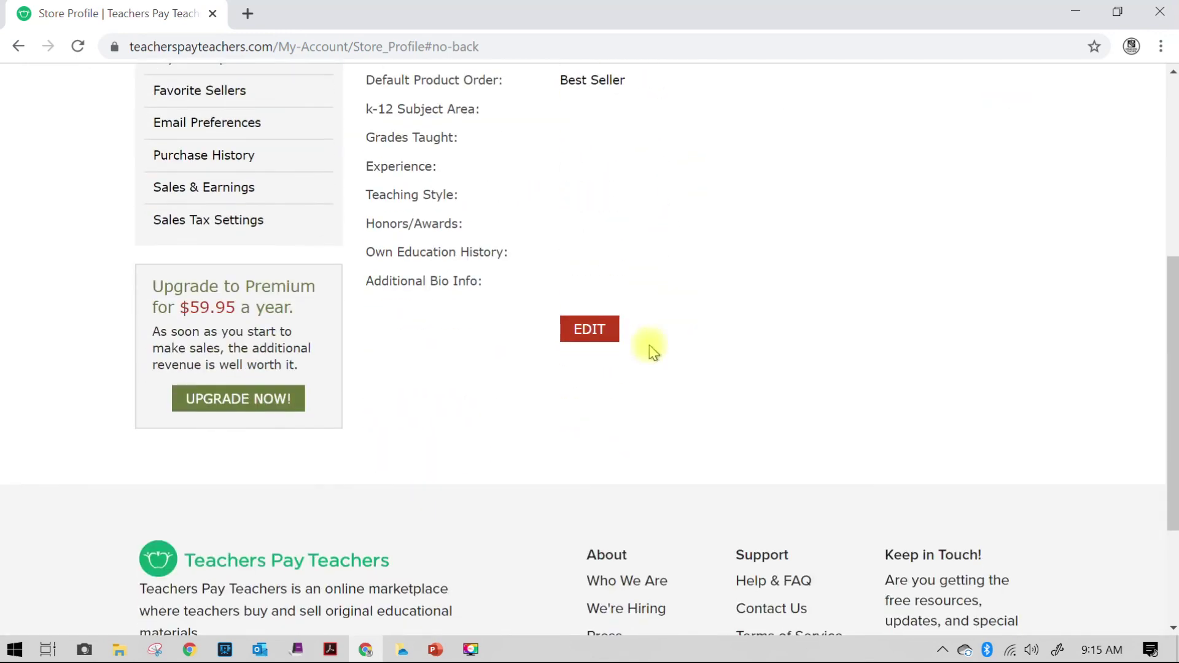
pyautogui.scroll(3, 601, 358)
pyautogui.scroll(3, 601, 358)
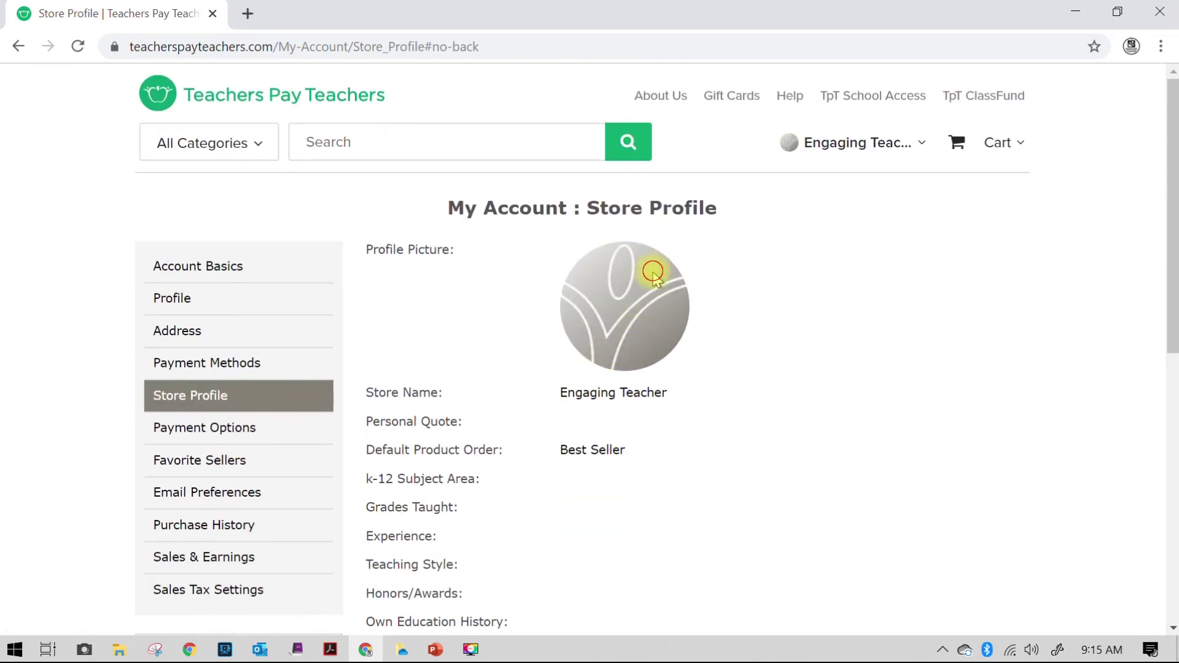
pyautogui.scroll(-4, 654, 277)
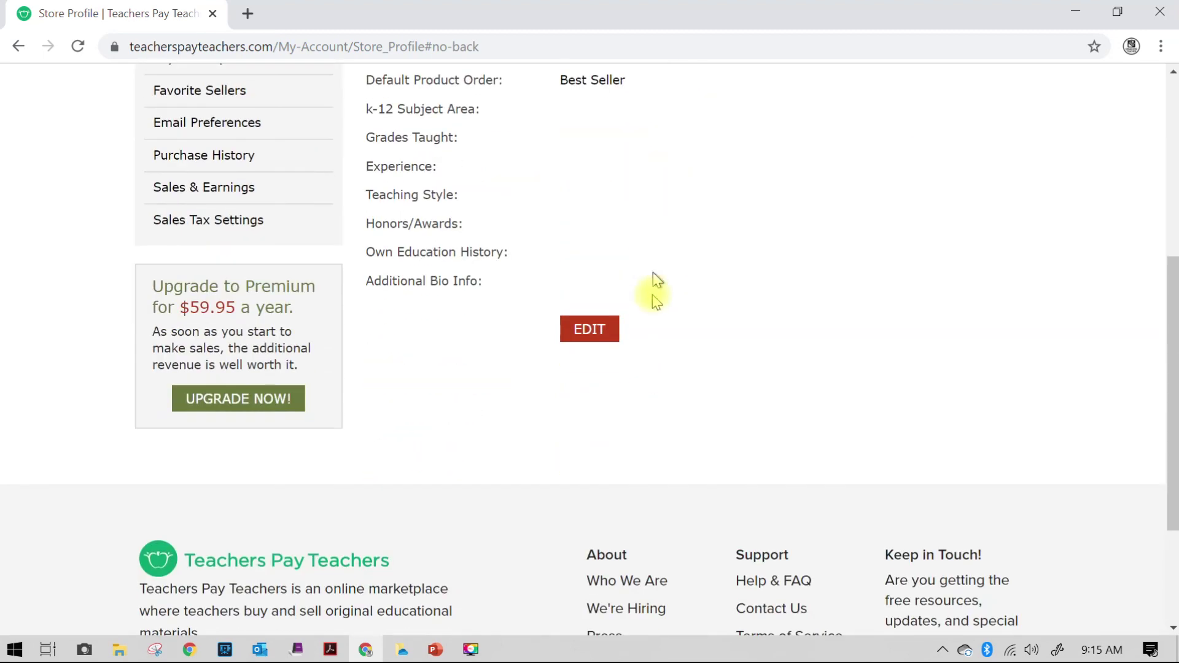
pyautogui.click(587, 335)
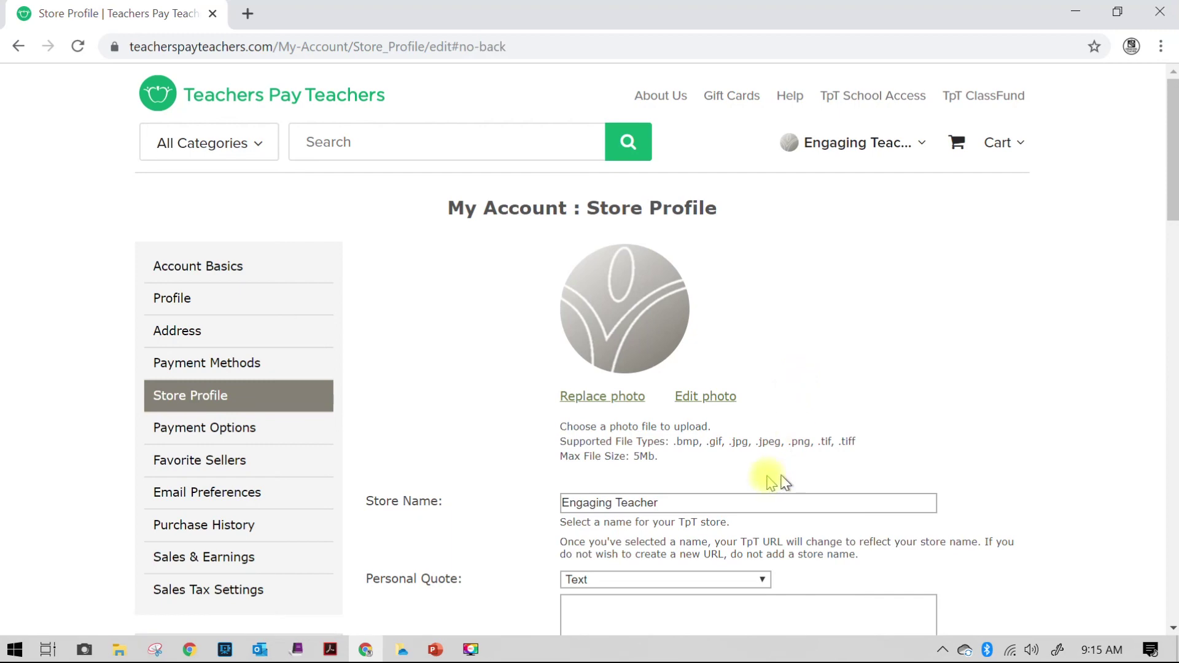
pyautogui.scroll(-6, 732, 508)
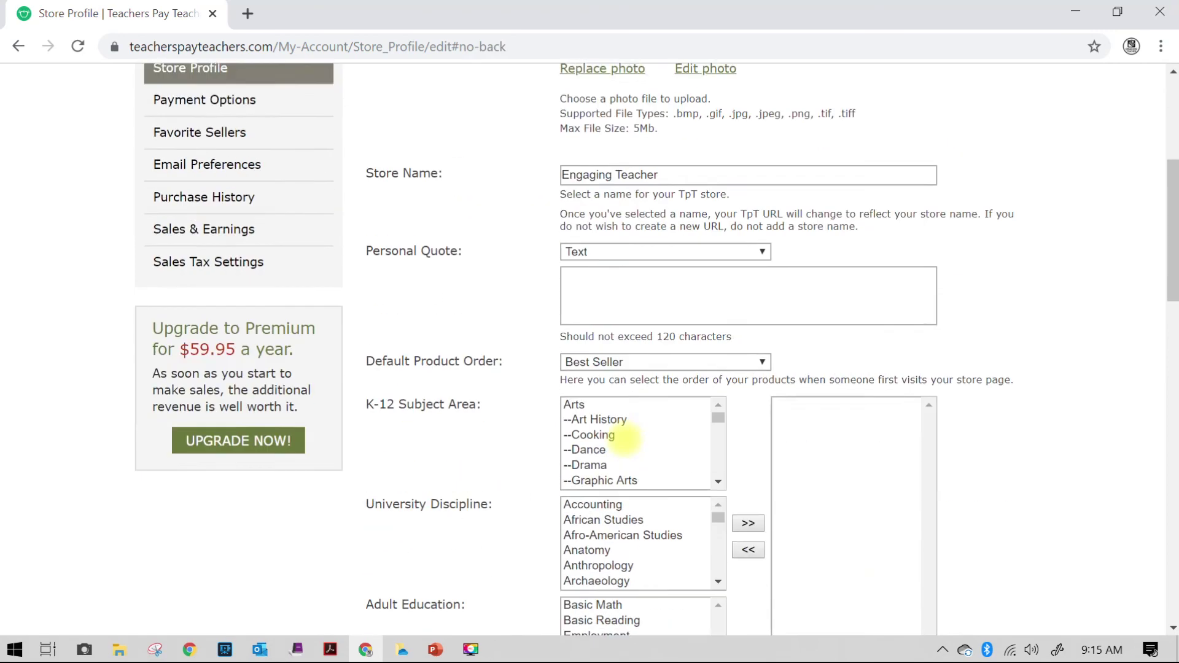
pyautogui.scroll(-3, 553, 295)
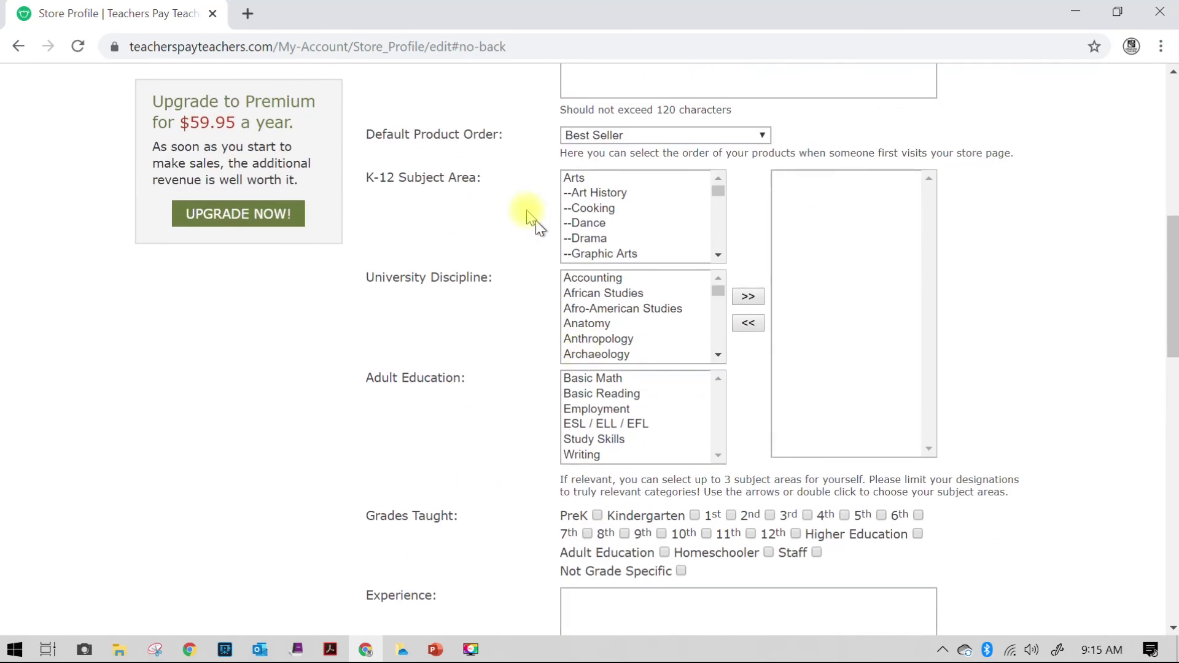
pyautogui.scroll(9, 629, 322)
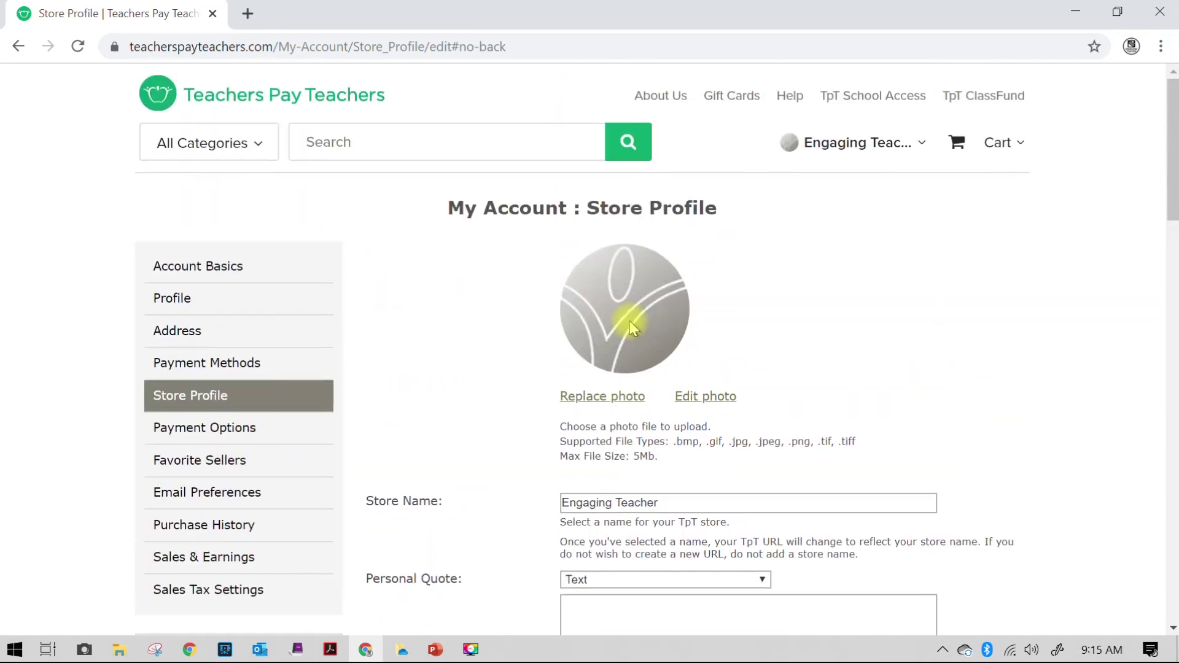
pyautogui.click(591, 401)
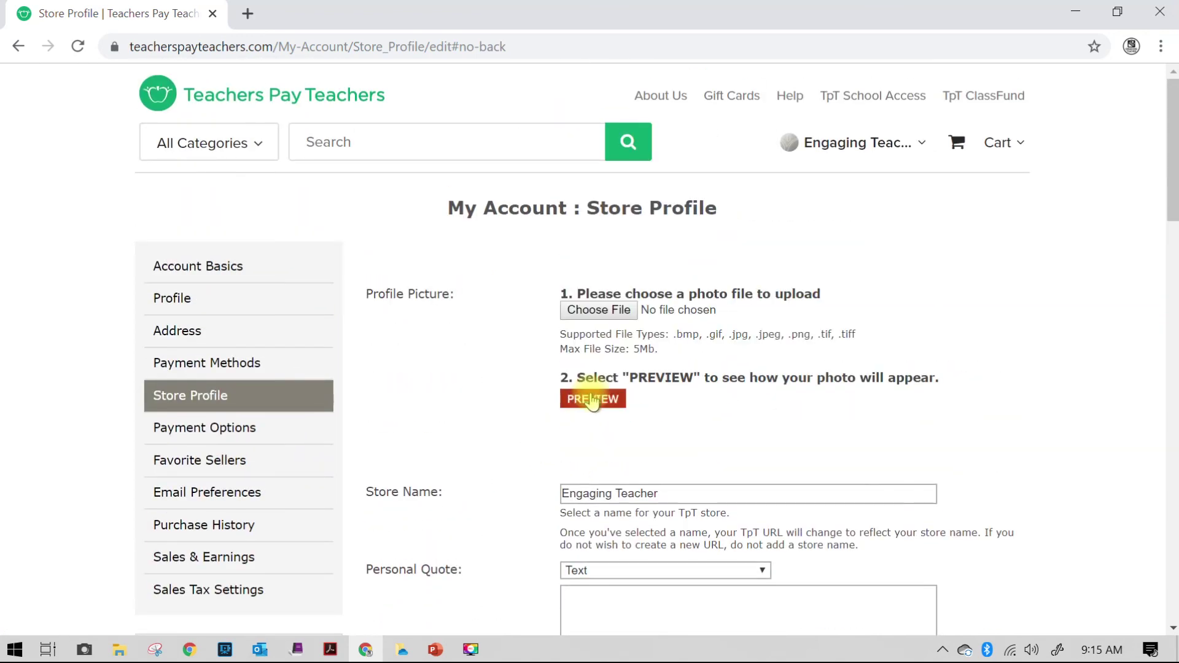
# - Upload Picture1.png from the Desktop and preview it inside the crop circle
pyautogui.click(603, 312)
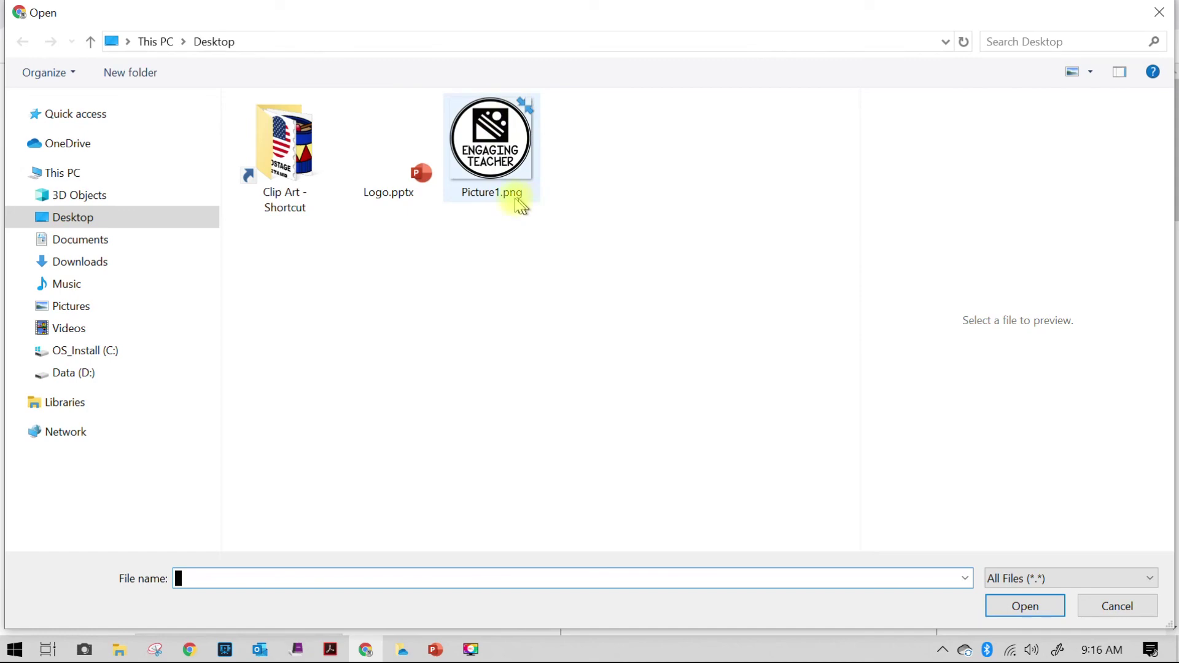
pyautogui.click(496, 120)
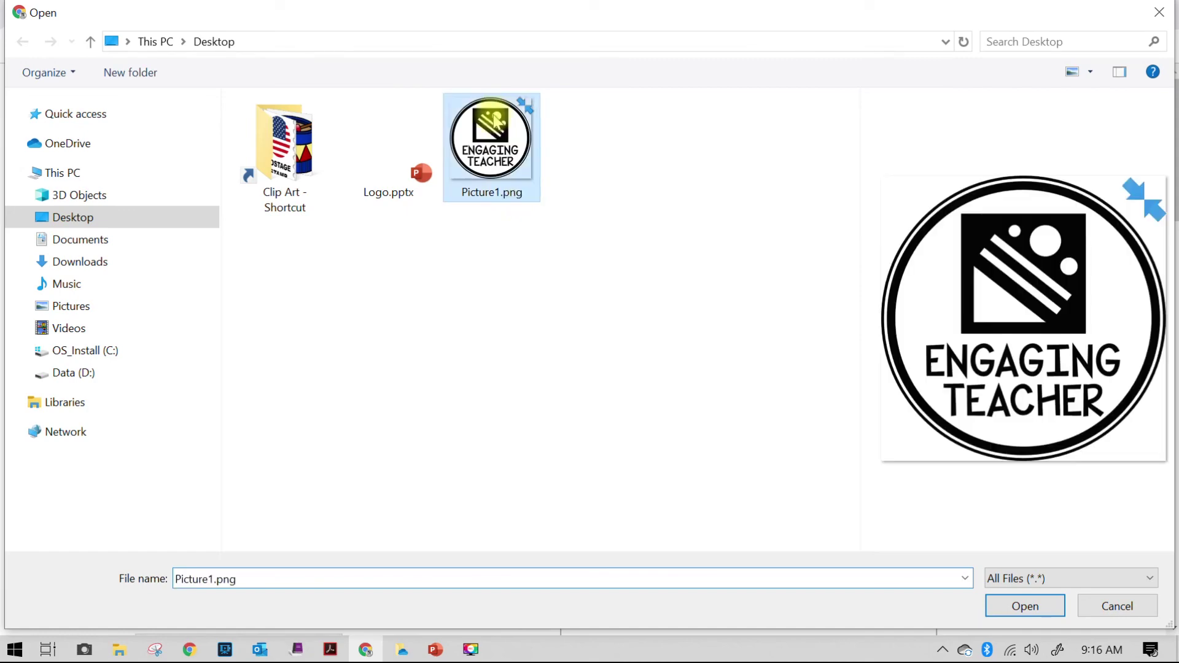
pyautogui.click(1032, 608)
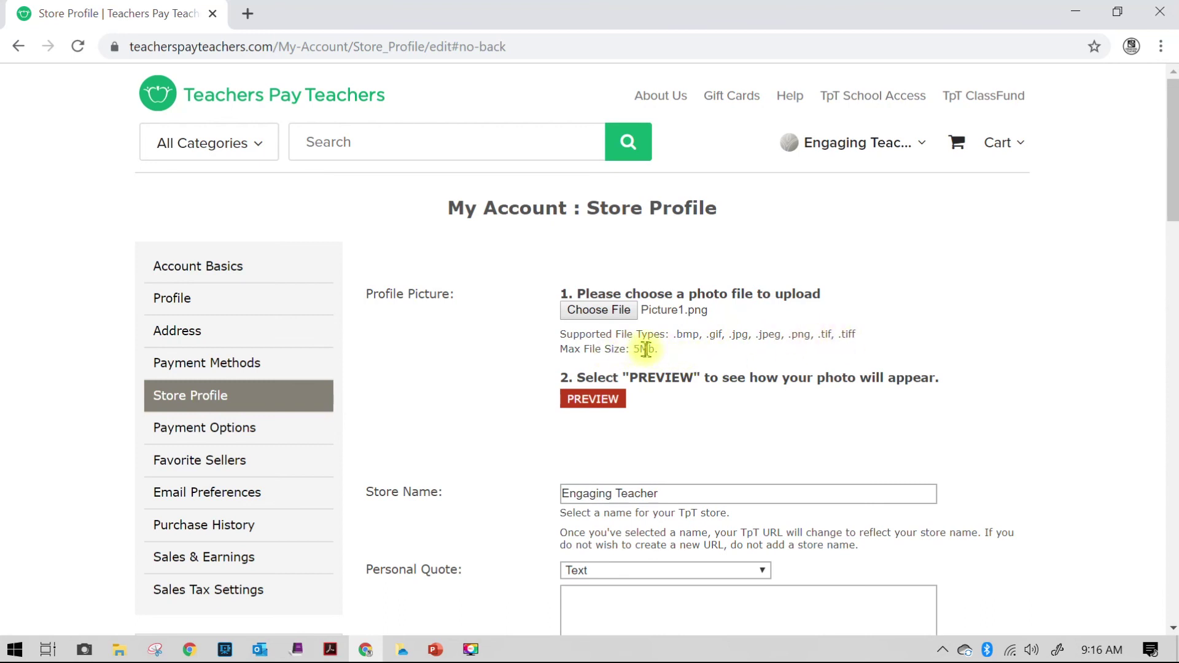
pyautogui.click(594, 400)
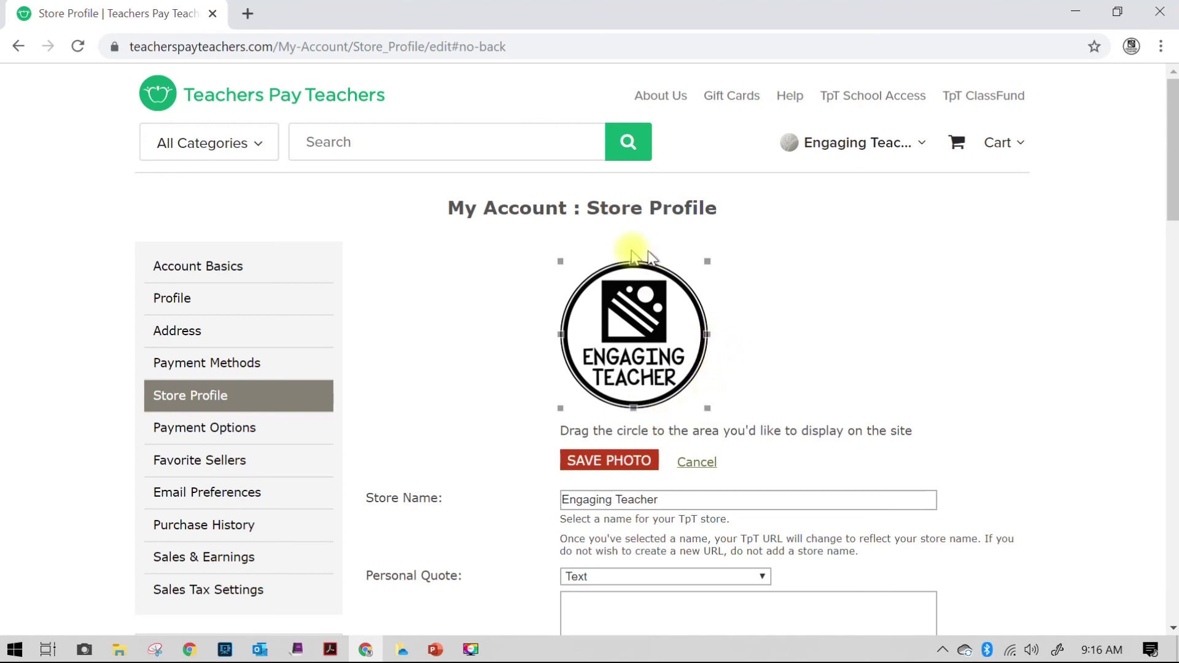
# - Save the logo as the store photo, save the Store Profile changes, and open My Store
pyautogui.click(618, 460)
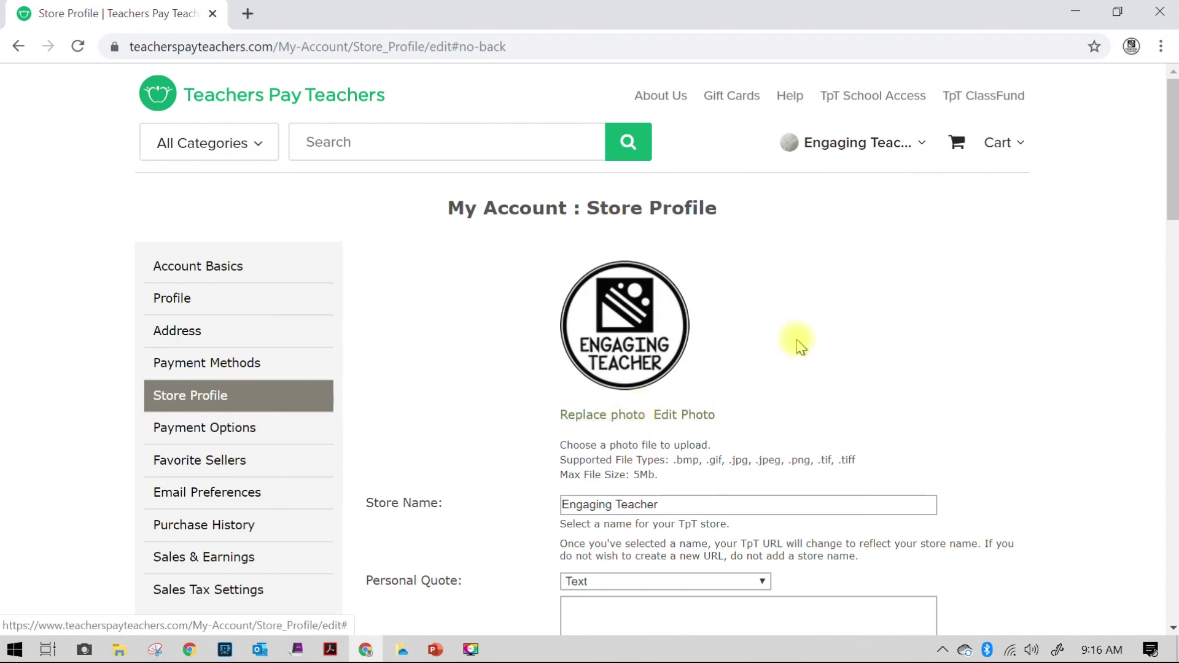
pyautogui.scroll(-9, 795, 342)
pyautogui.scroll(-10, 798, 345)
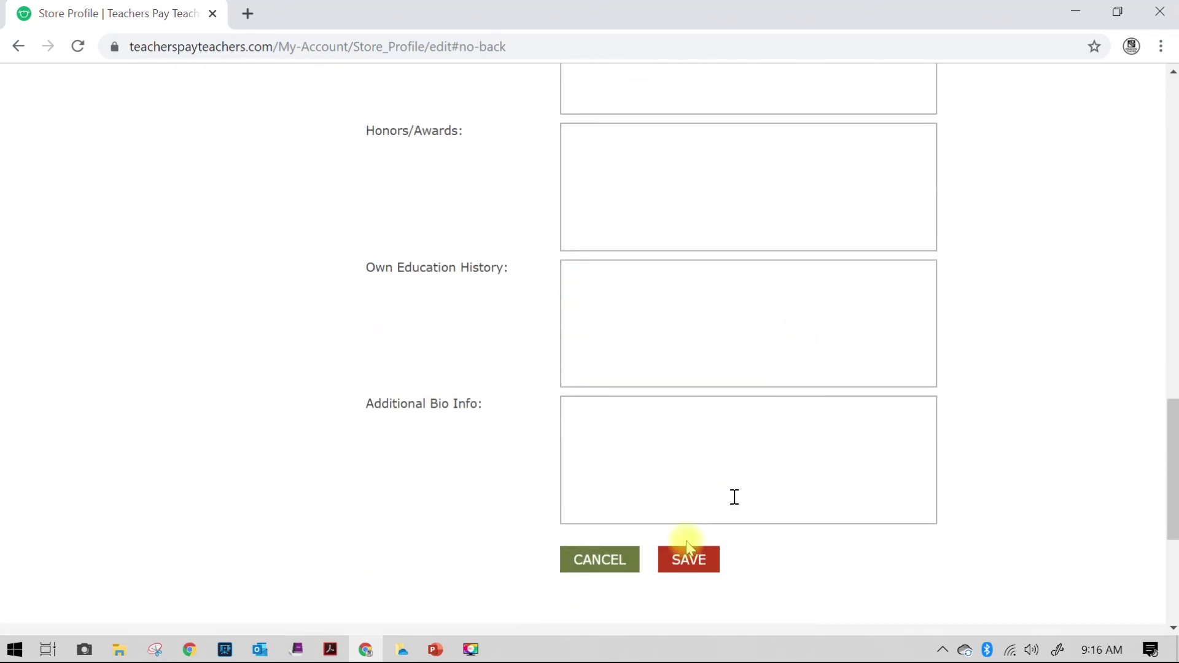
pyautogui.click(689, 560)
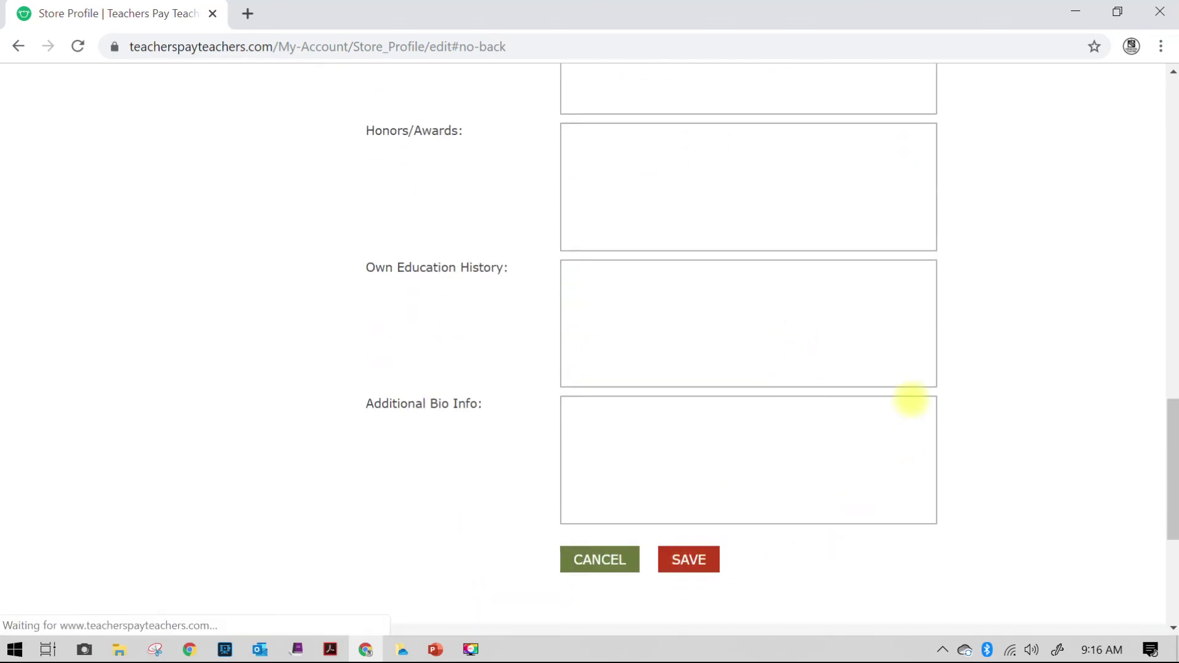
pyautogui.click(890, 147)
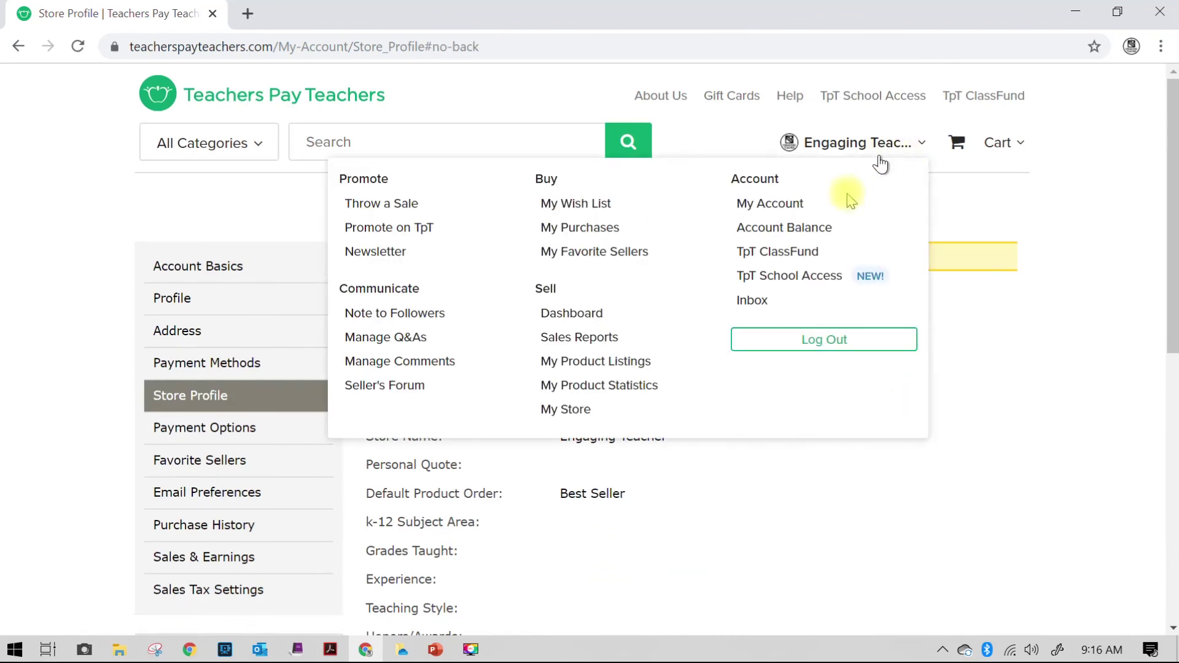
pyautogui.click(576, 416)
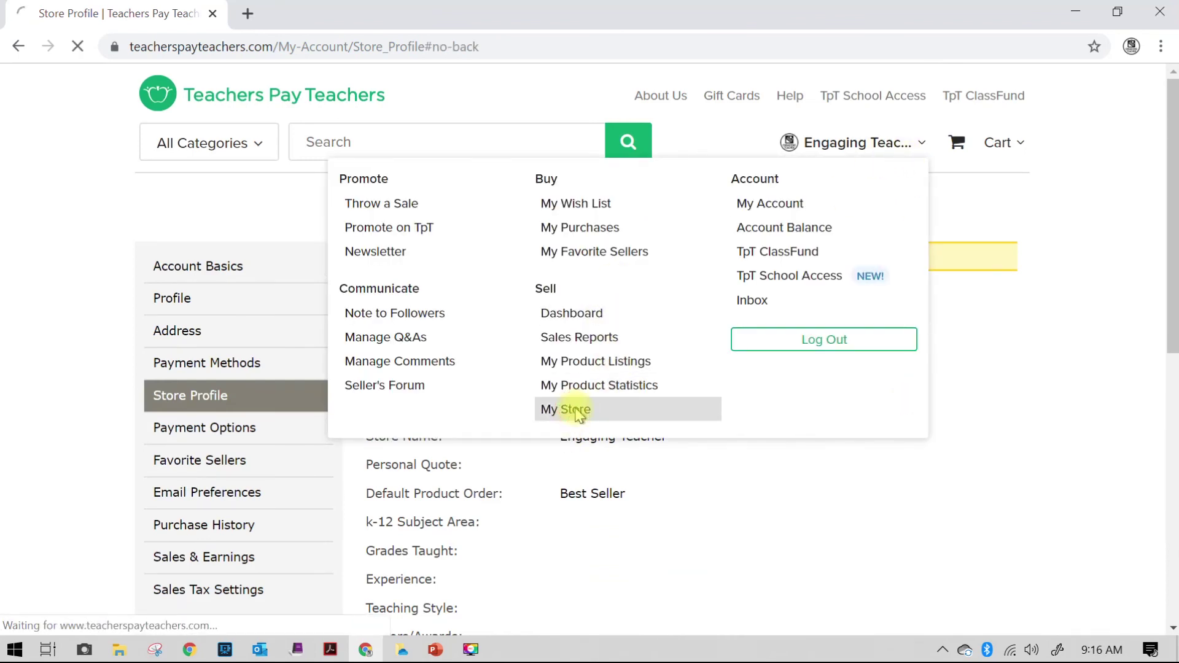